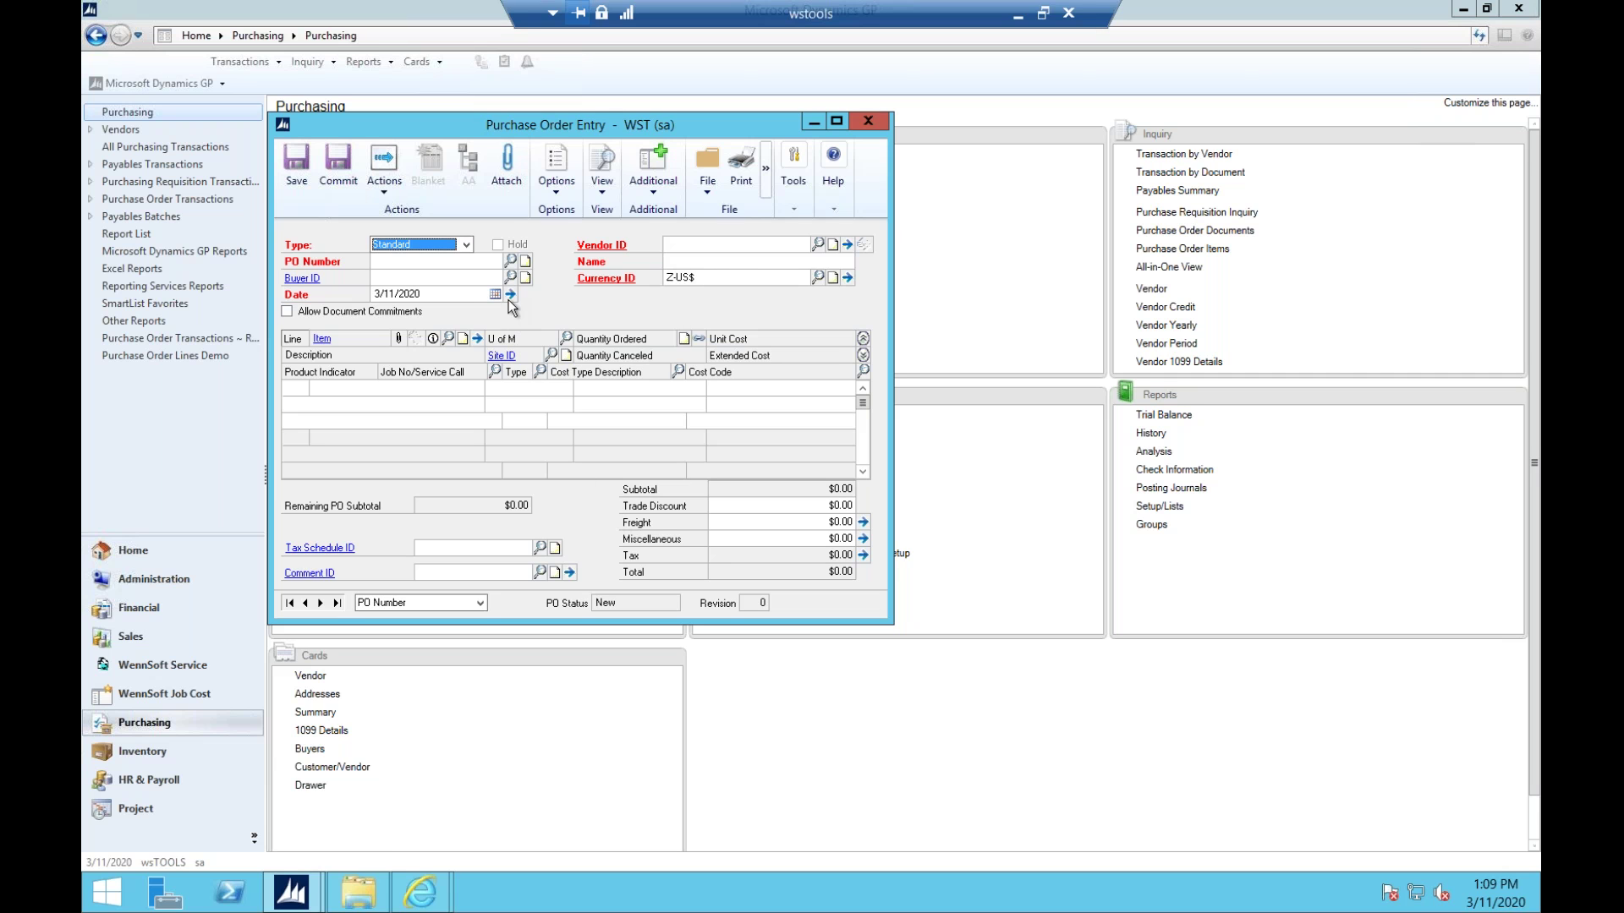
# Look up the open purchase orders and load the last one in the list into Purchase Order Entry.
pyautogui.click(511, 262)
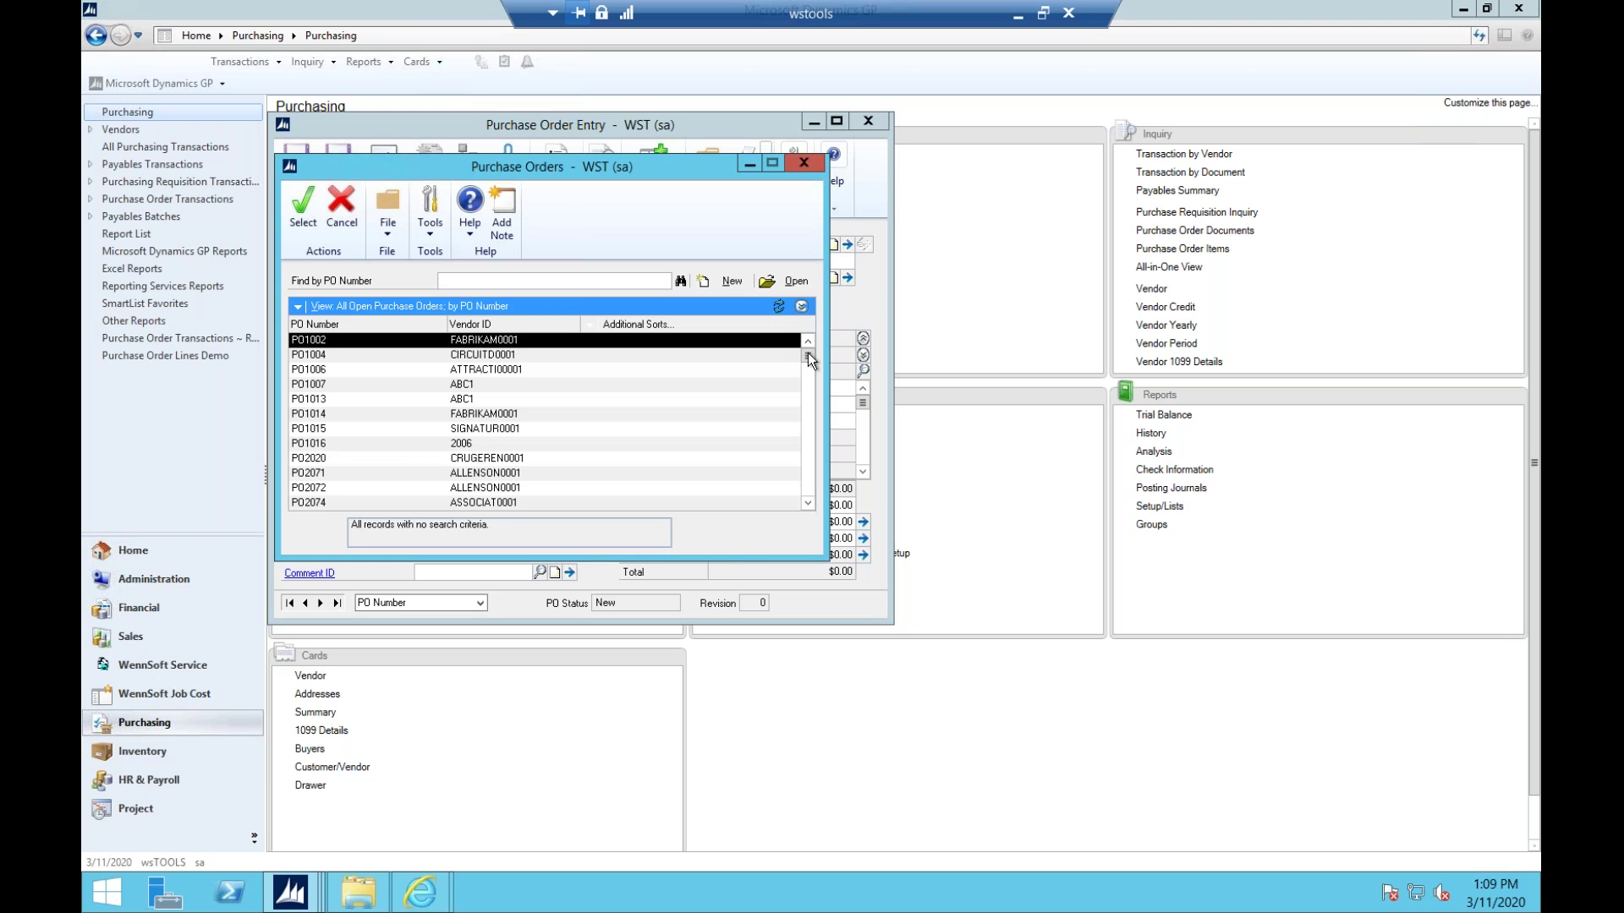
pyautogui.scroll(-10, 799, 509)
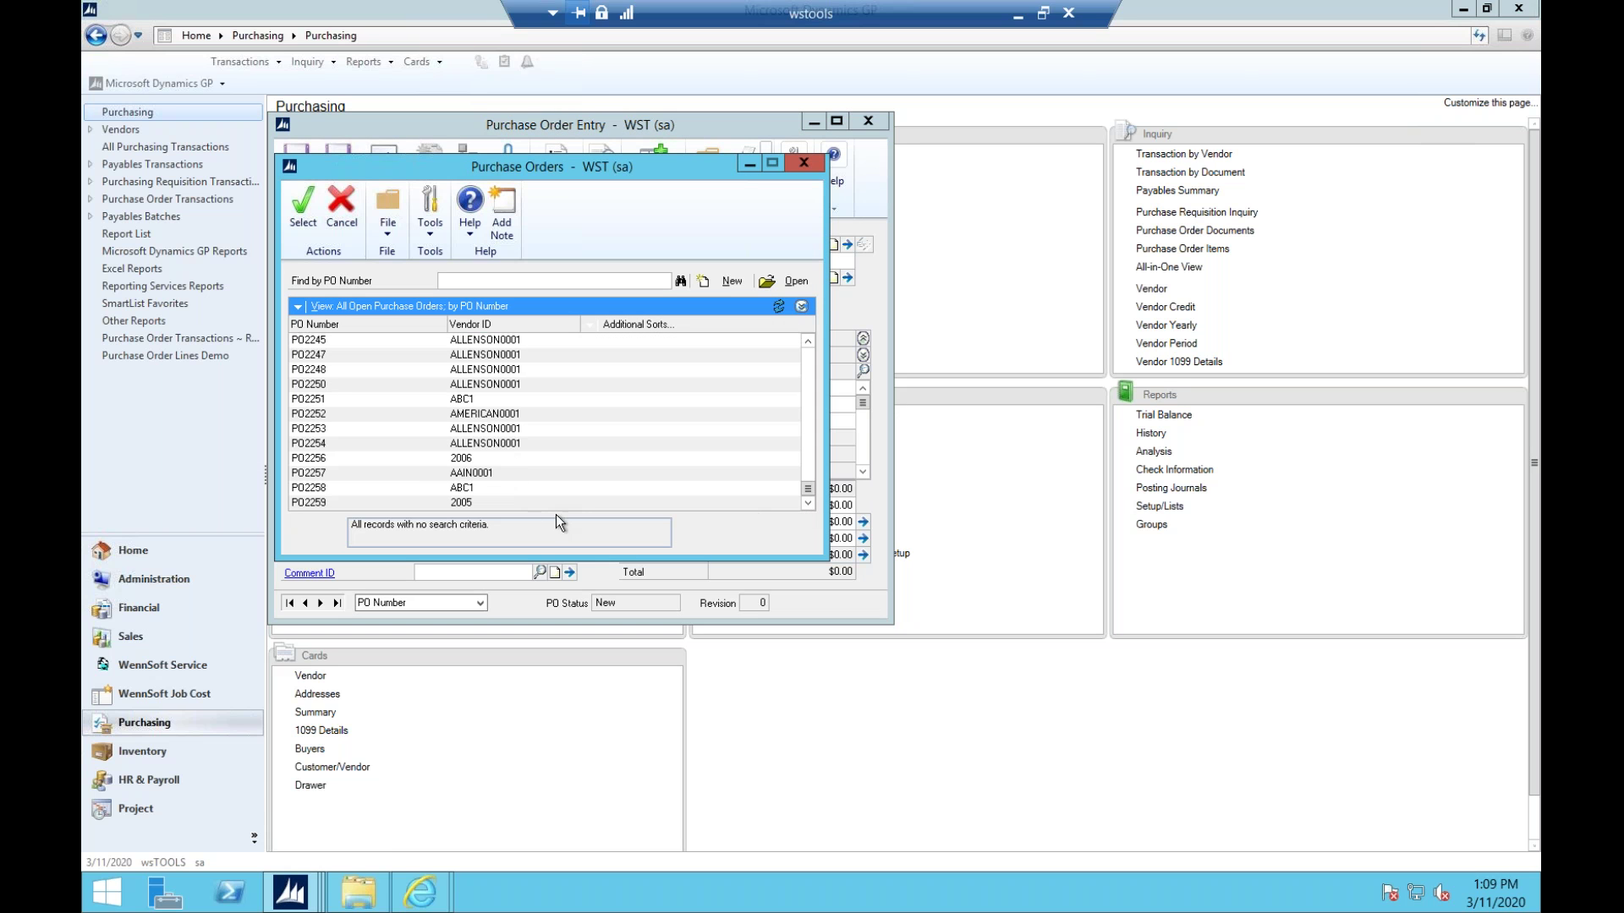
pyautogui.doubleClick(512, 502)
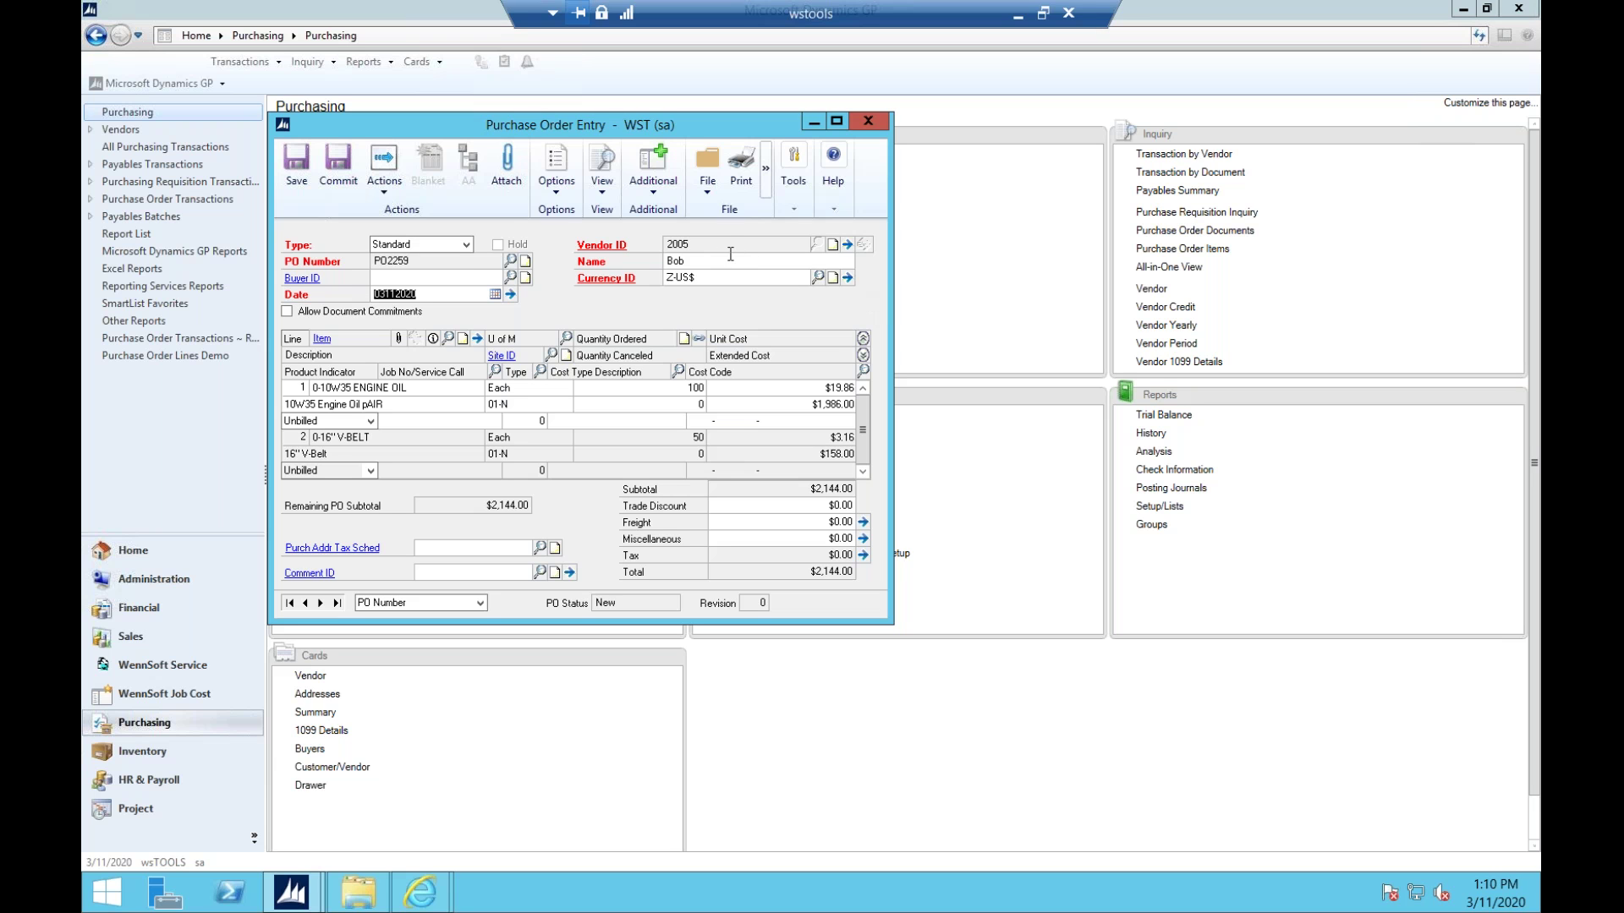
# Change the purchase order's vendor to vendor ID 200, save the order without committing it, and close the entry window.
pyautogui.click(669, 181)
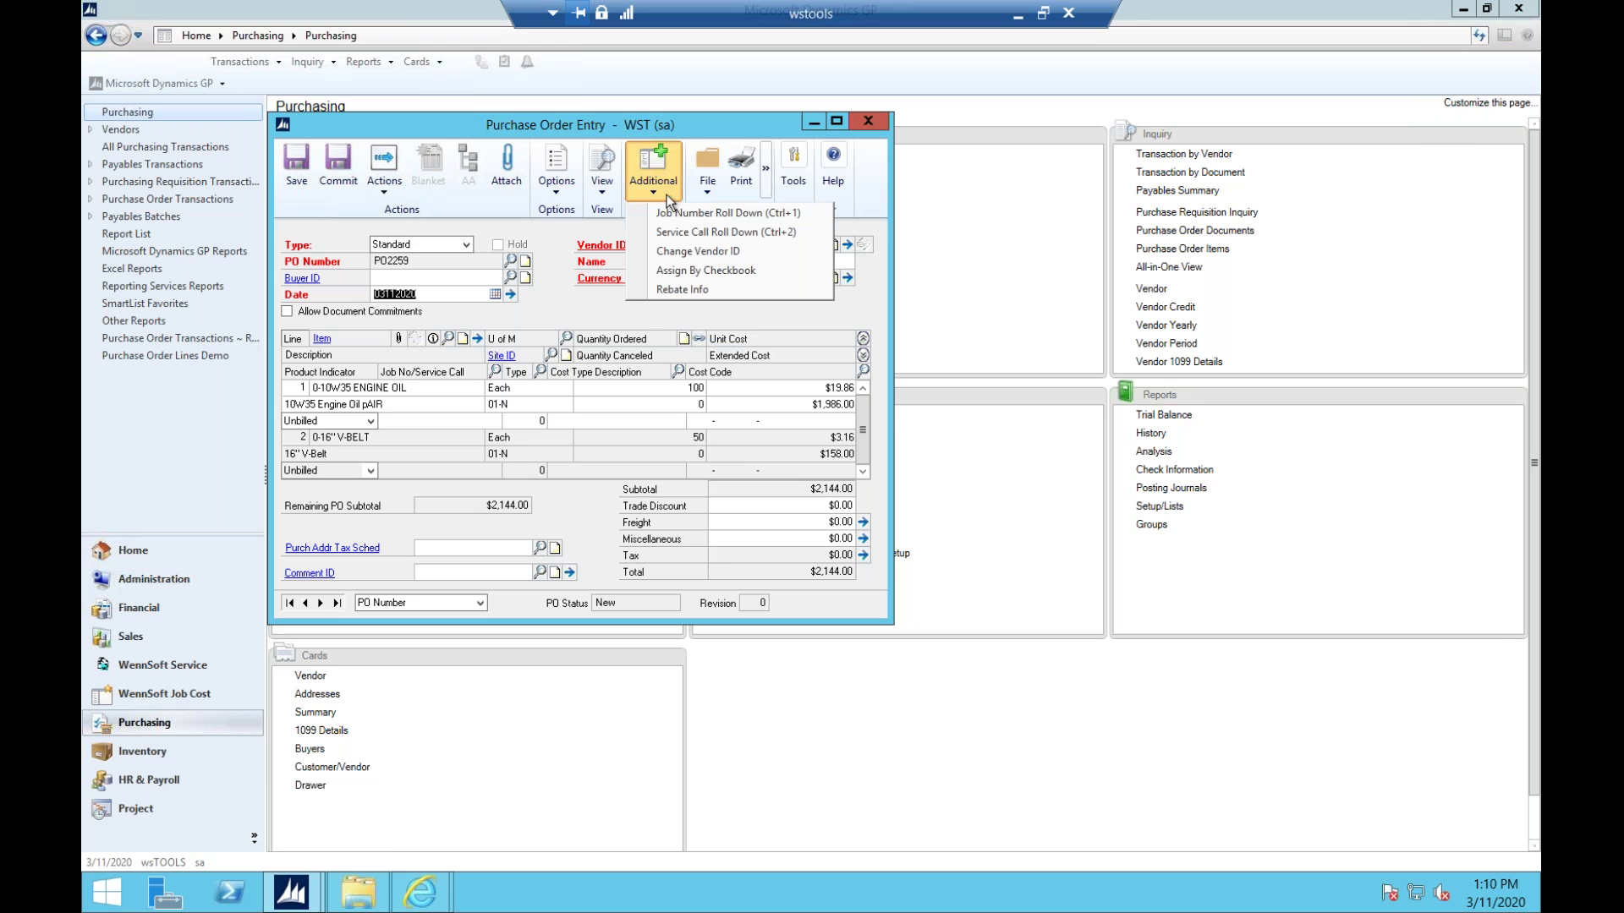
pyautogui.click(687, 252)
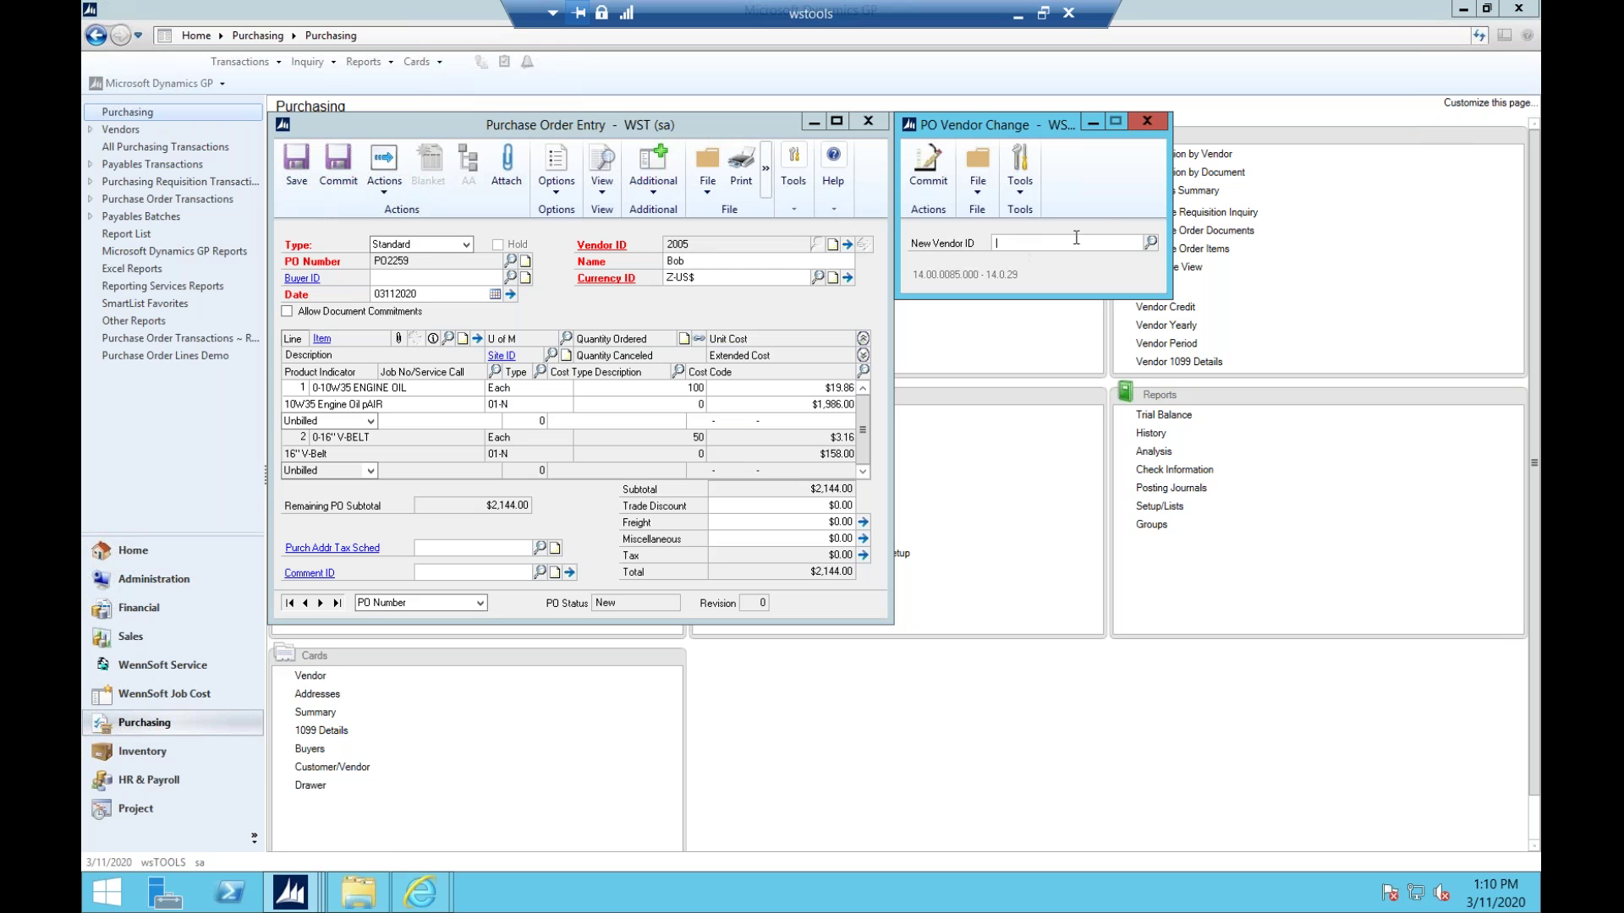
pyautogui.click(1151, 244)
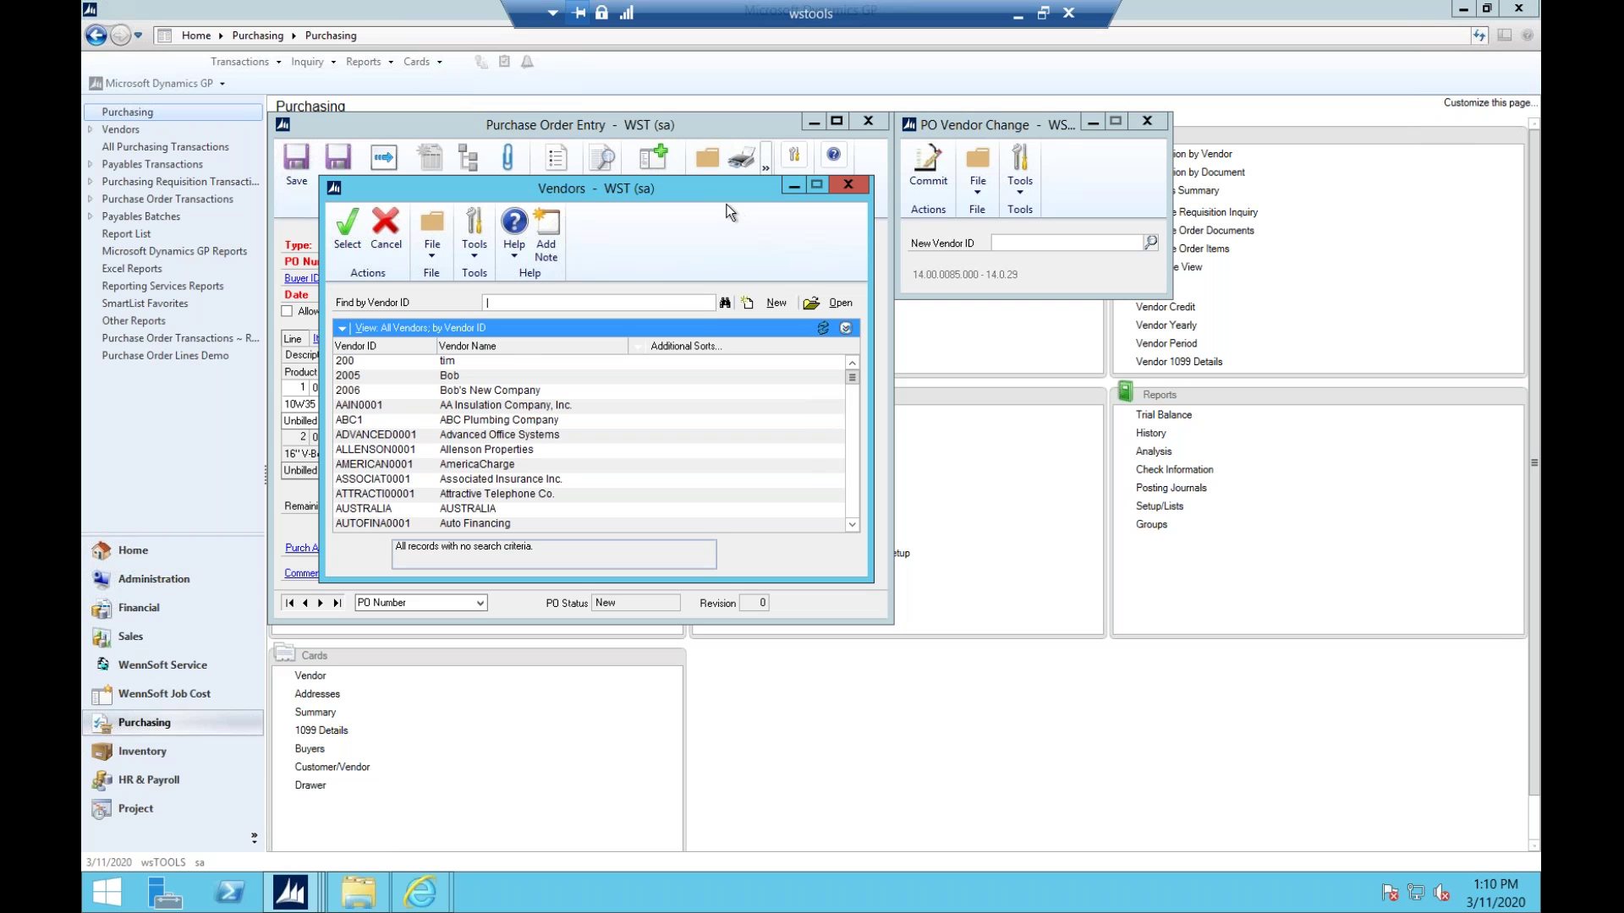
pyautogui.moveTo(707, 186); pyautogui.dragTo(863, 318)
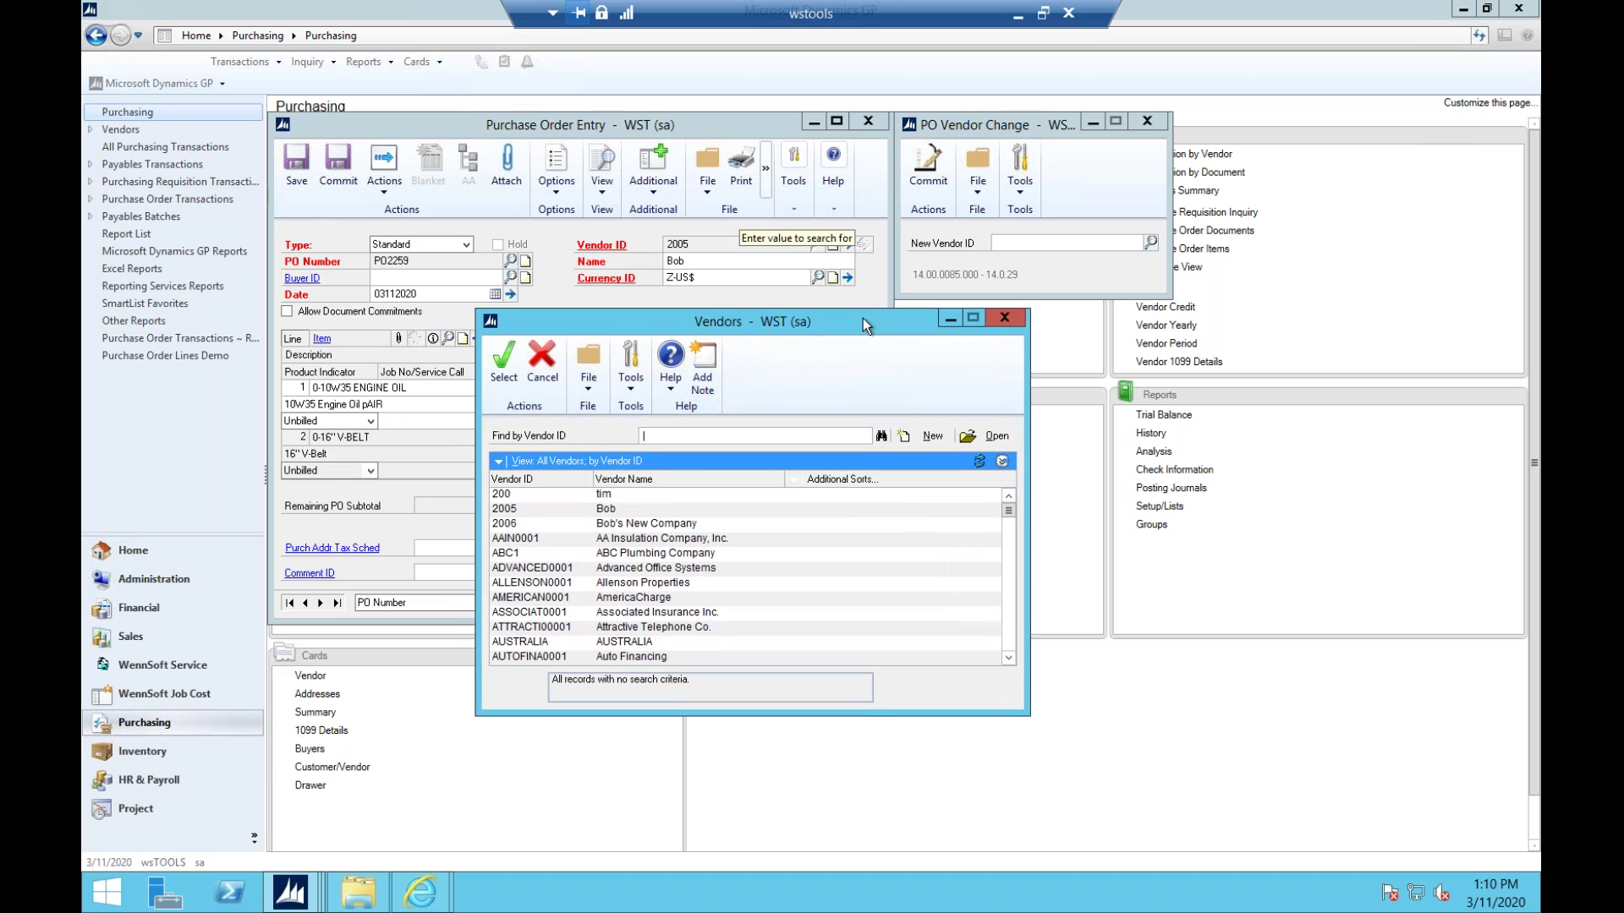
pyautogui.doubleClick(609, 493)
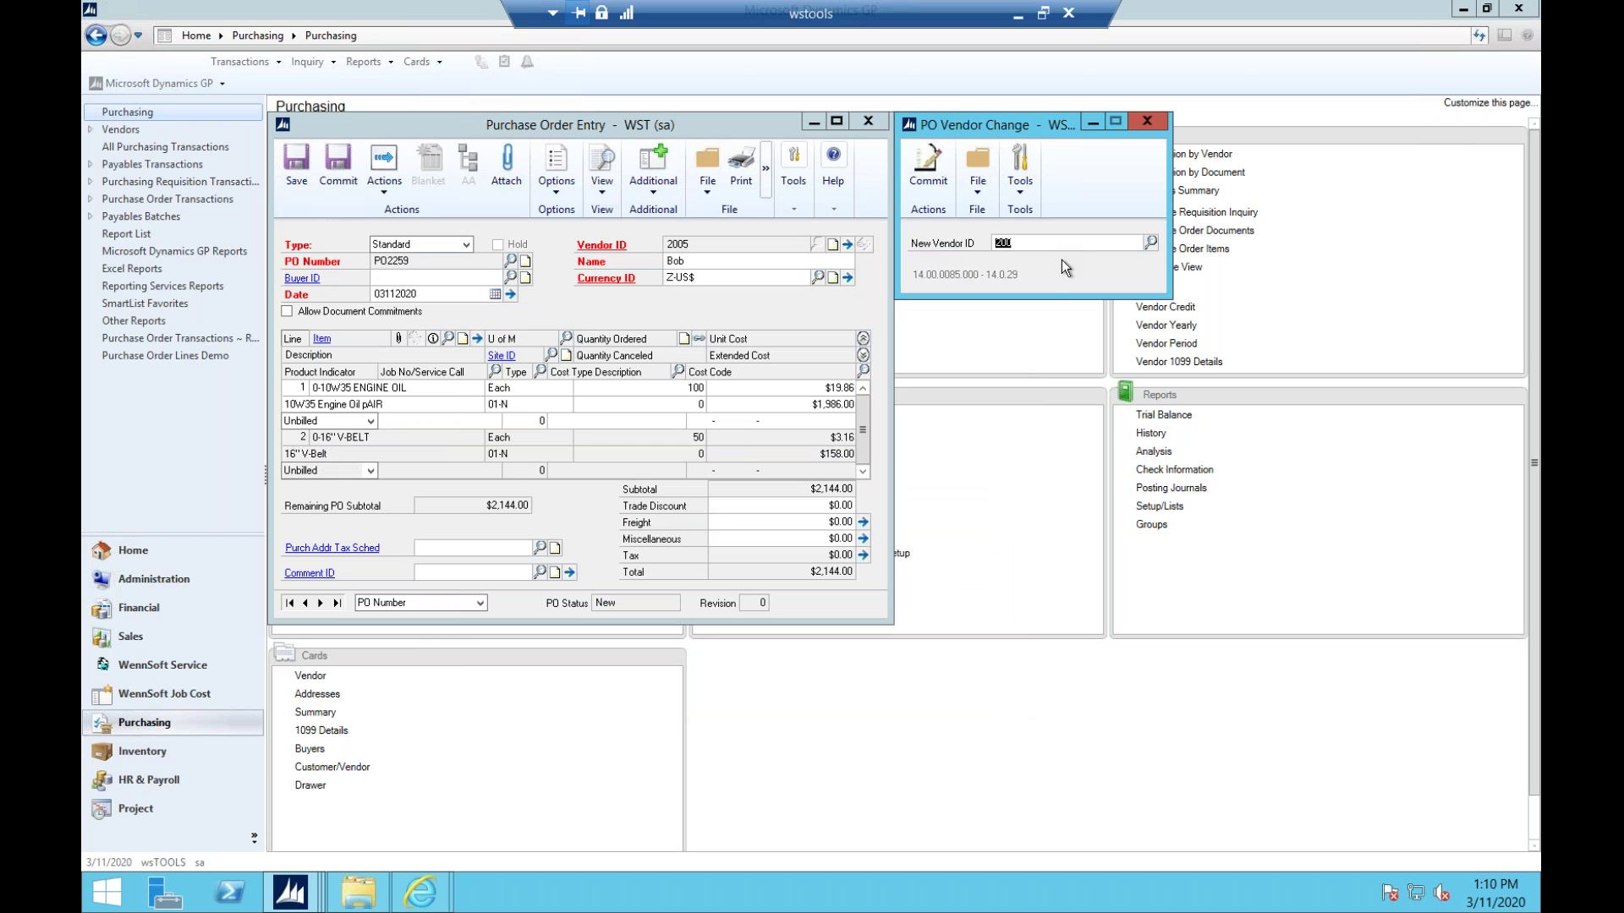
pyautogui.click(921, 162)
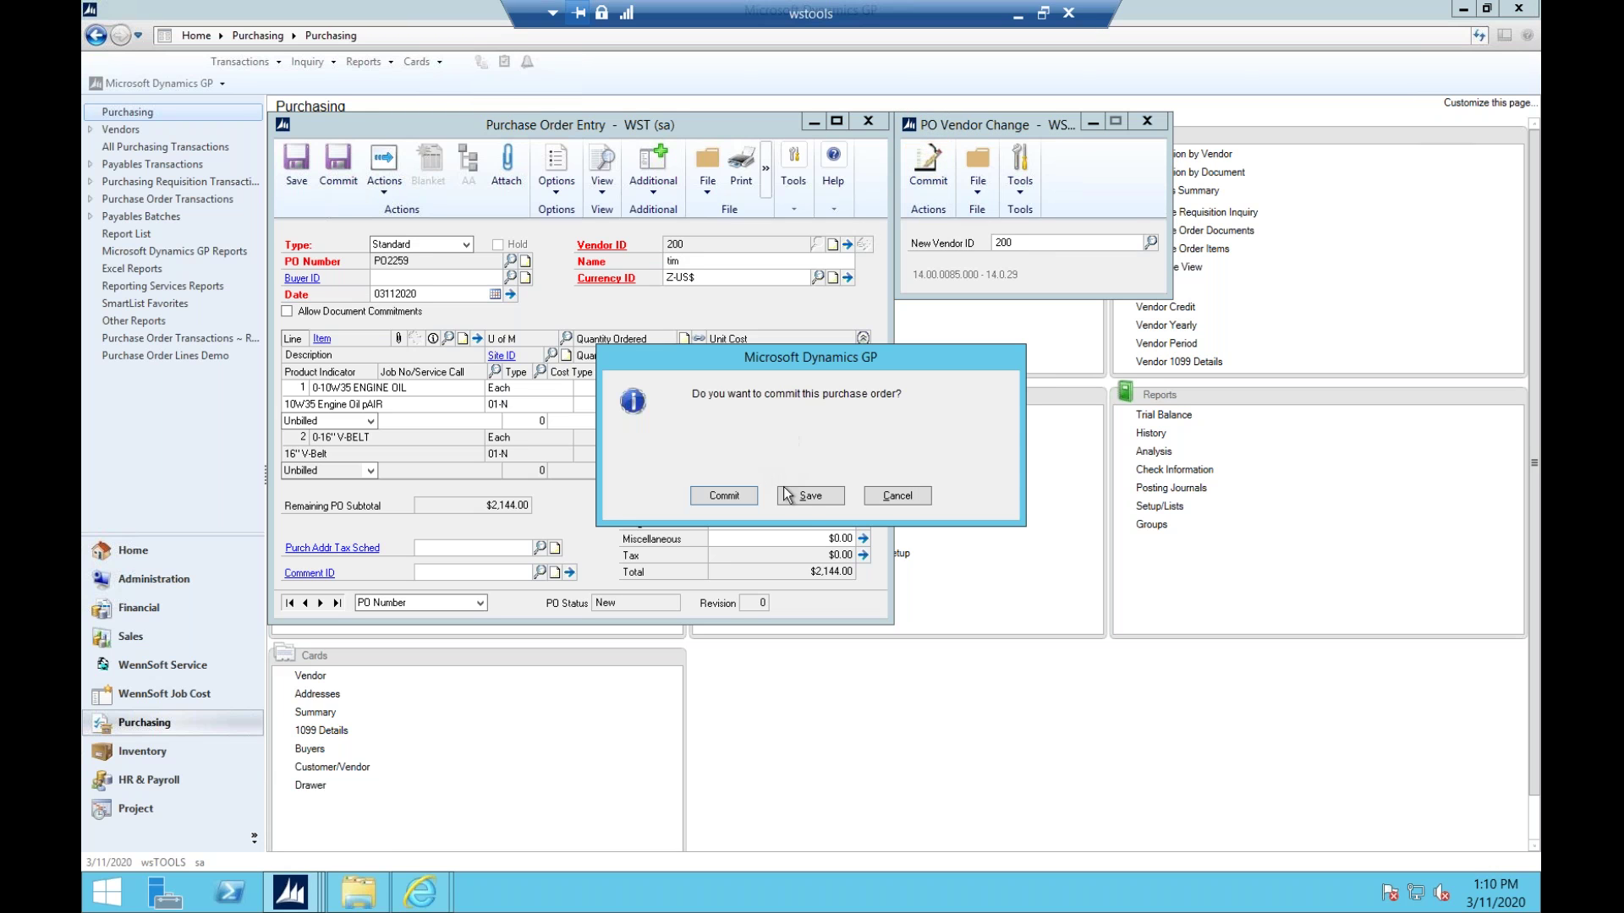
pyautogui.click(798, 499)
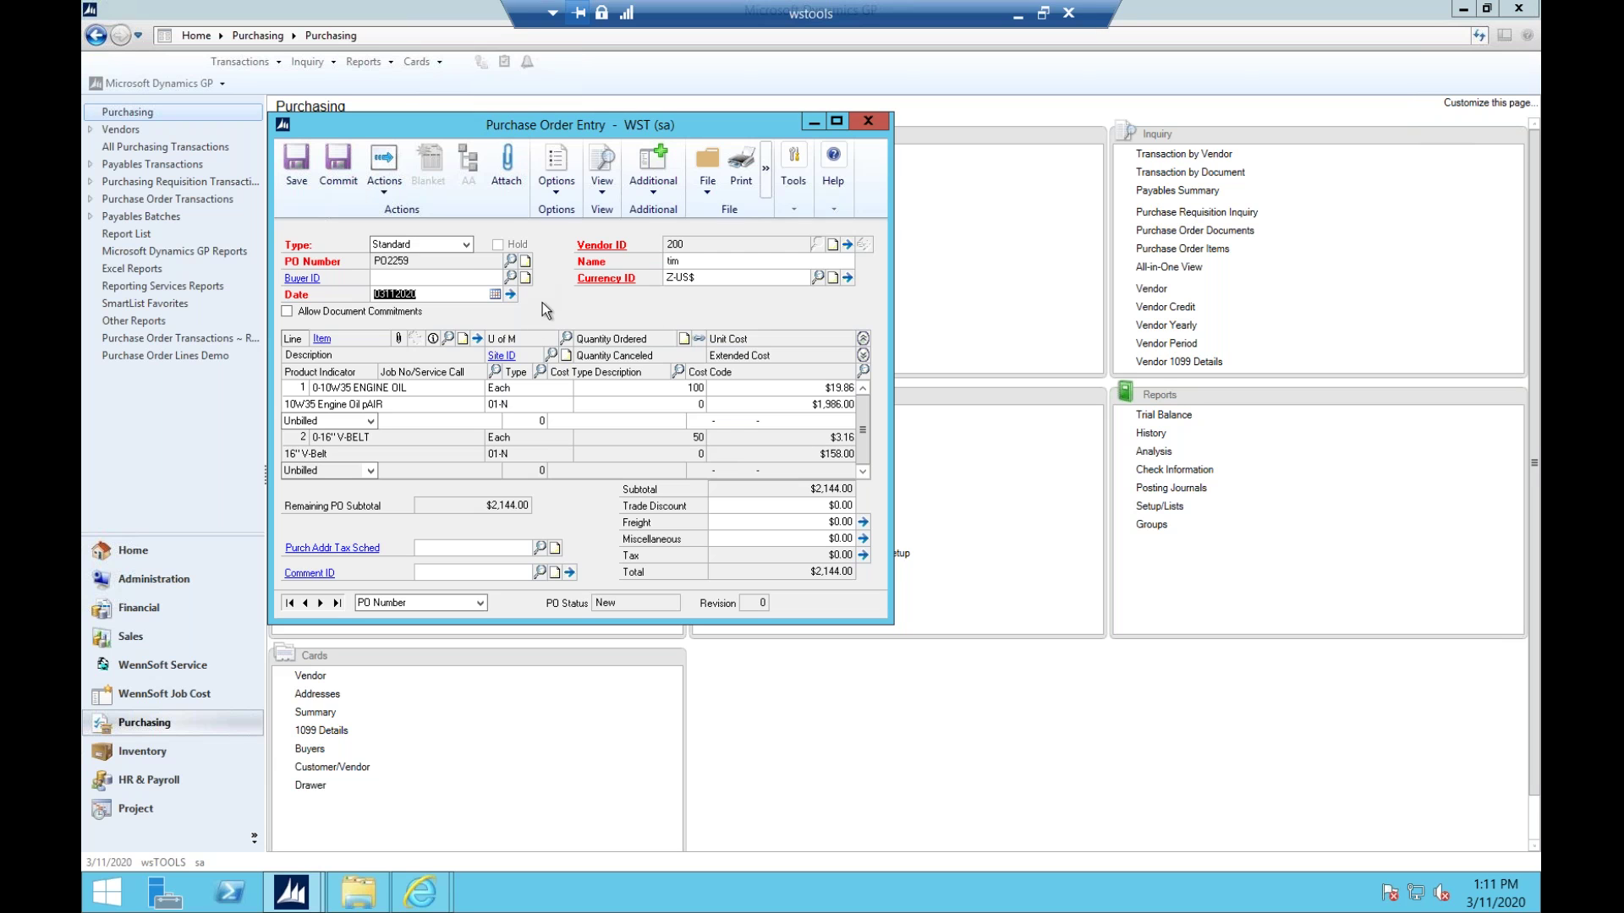
pyautogui.click(866, 121)
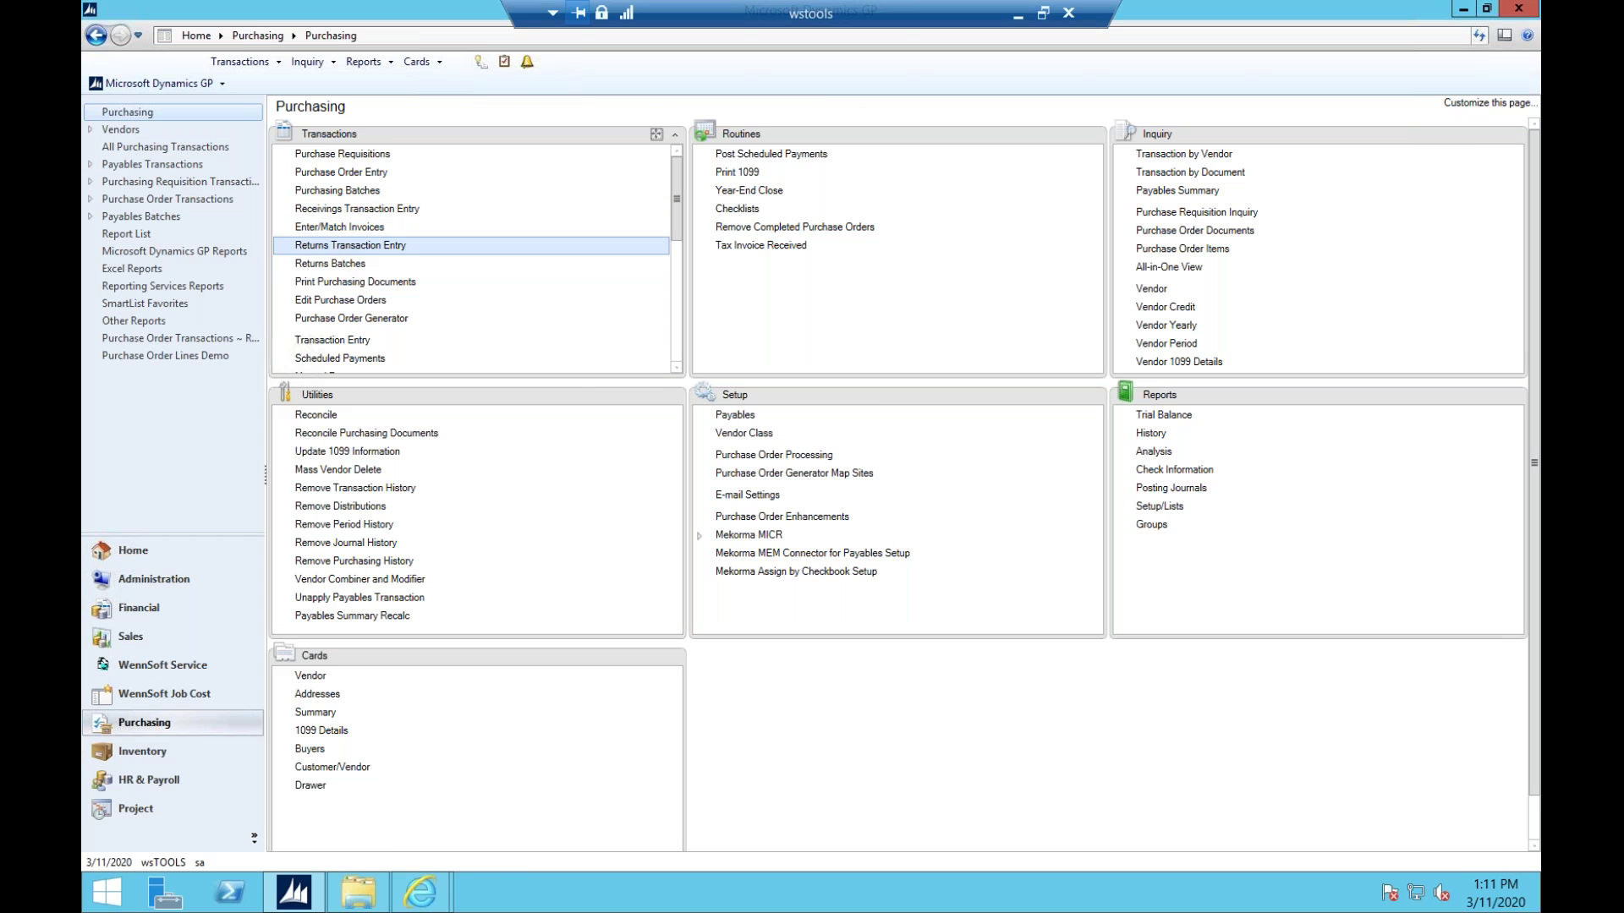
# Start a new standard purchase order with the default PO number for vendor AAIN0001, AA Insulation Company, Inc.
pyautogui.click(342, 173)
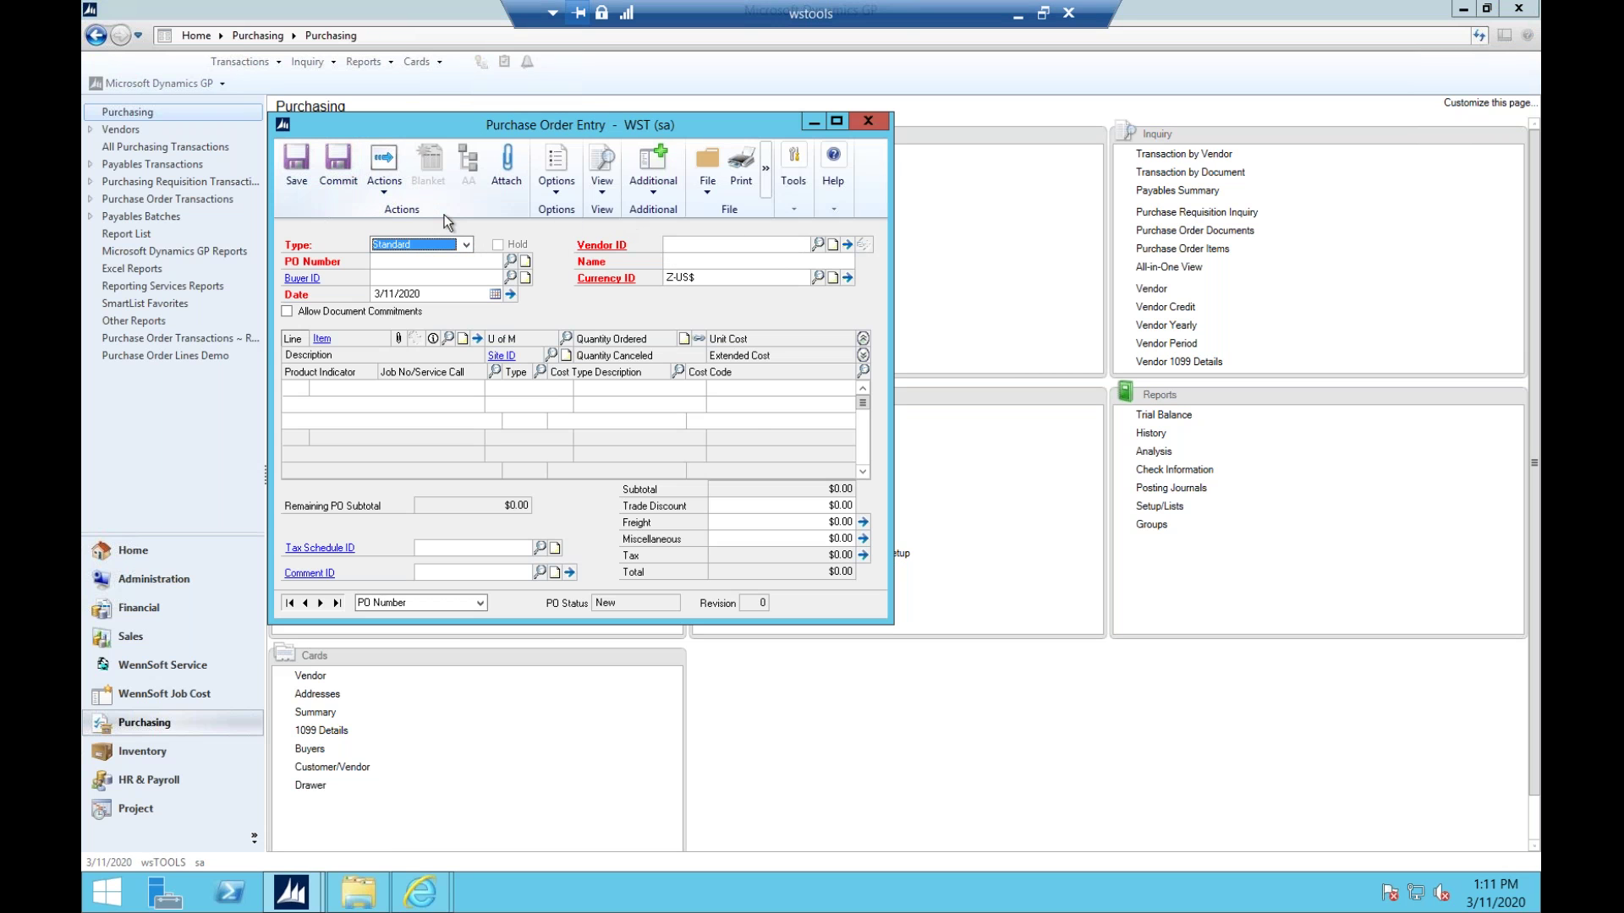
pyautogui.press('Tab')
pyautogui.press('Tab')
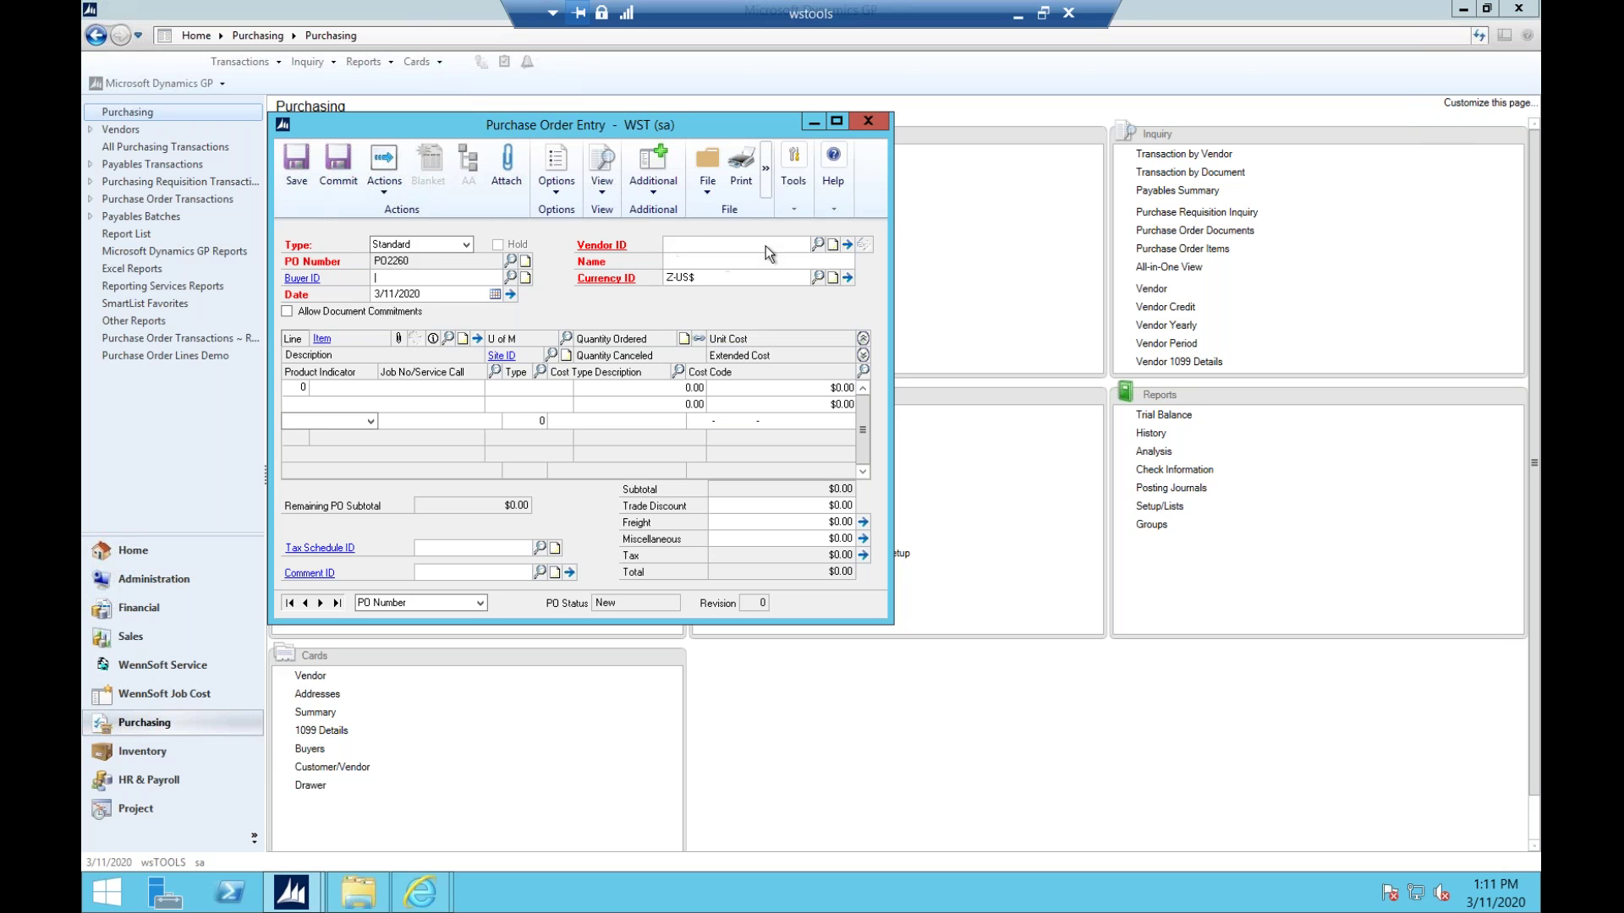
pyautogui.click(817, 245)
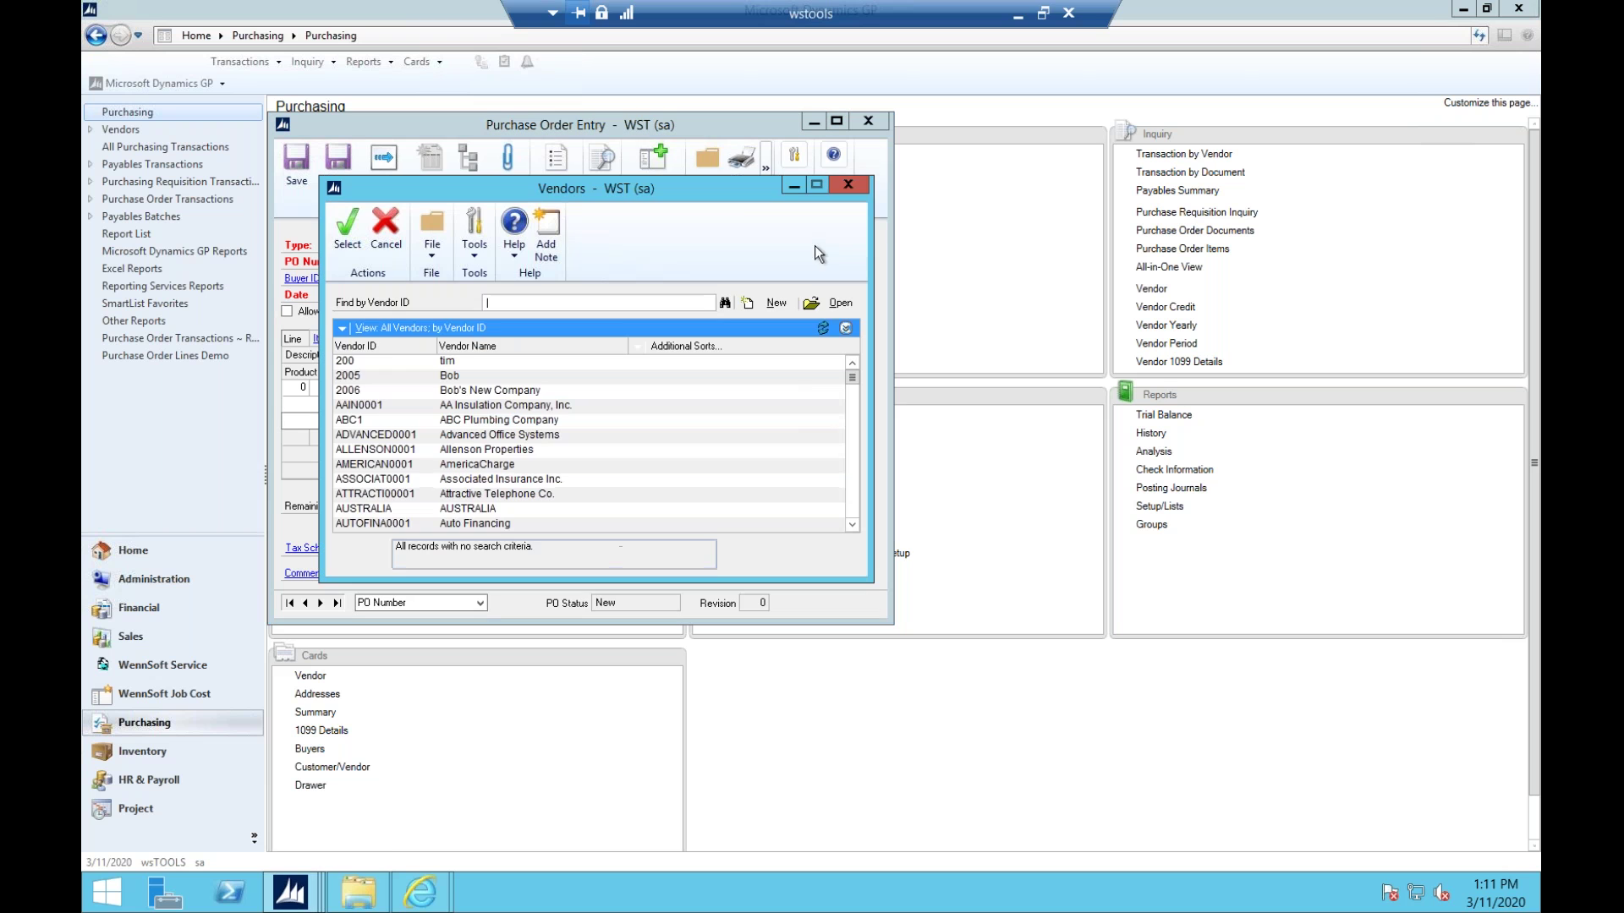
pyautogui.doubleClick(471, 406)
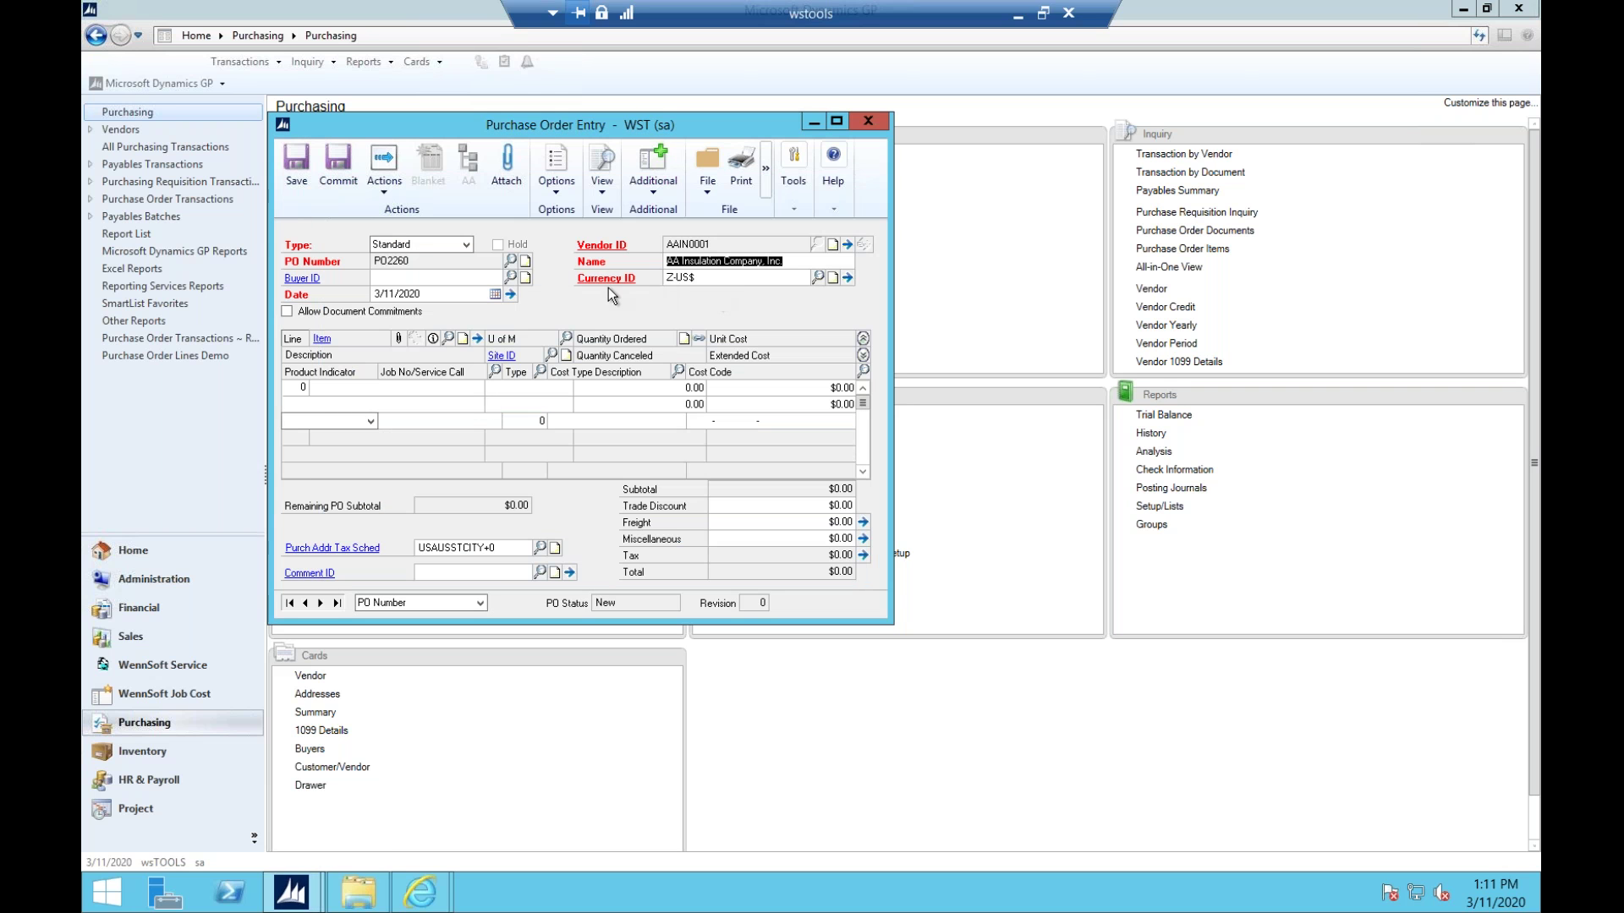
pyautogui.press('Tab')
pyautogui.press('Tab')
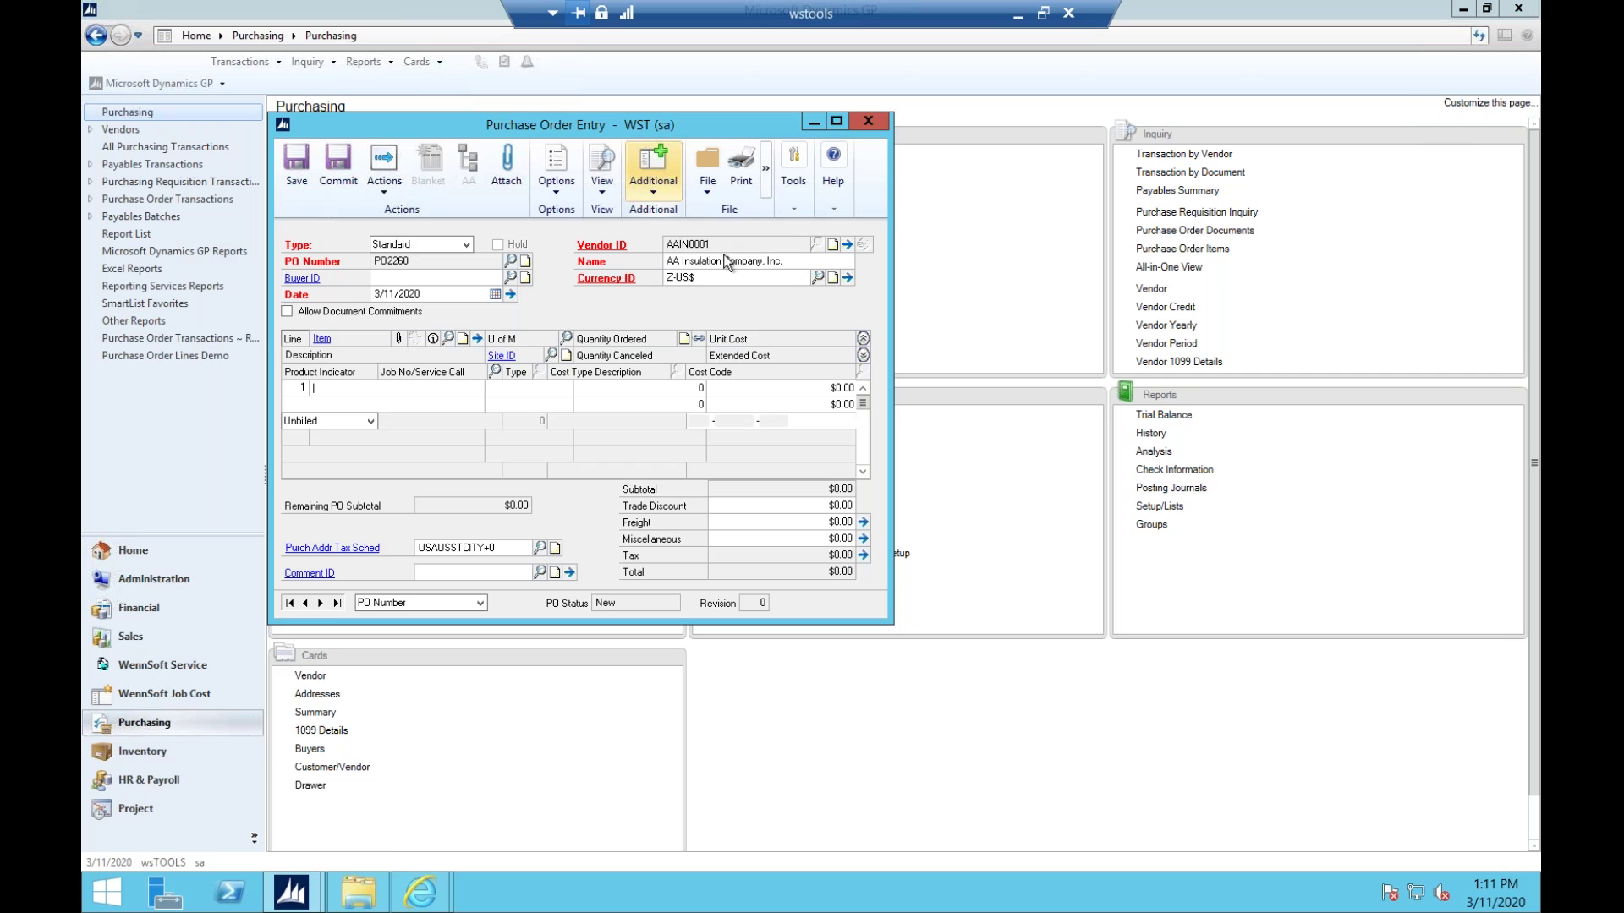
# Change the new purchase order's vendor to vendor ID 2005, save it without committing, and close the entry window.
pyautogui.click(658, 180)
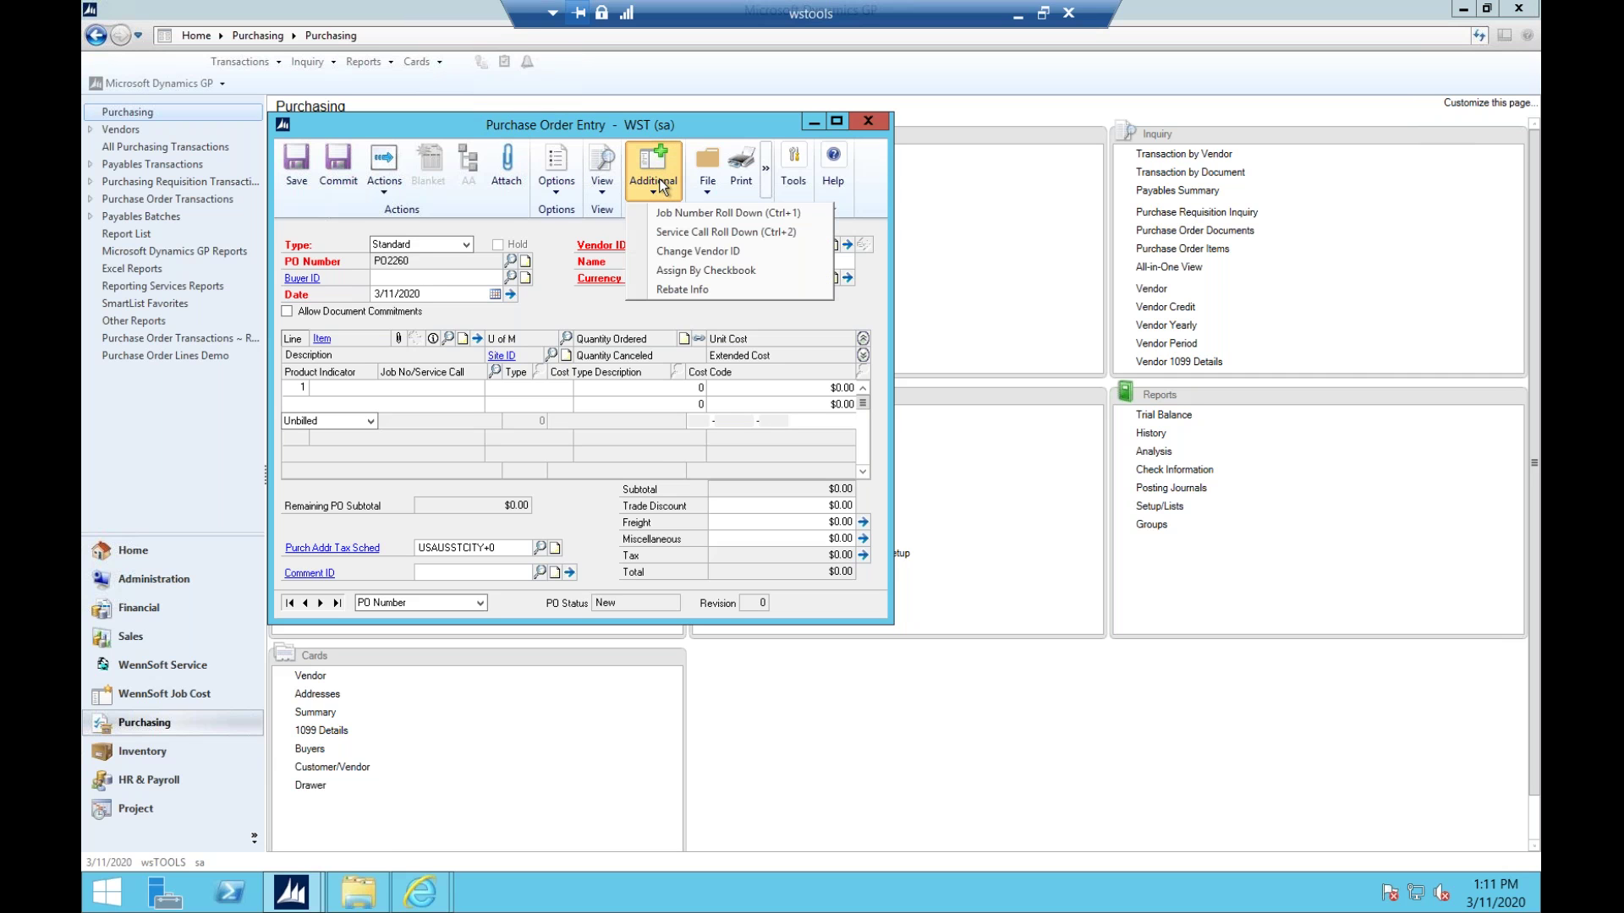
pyautogui.click(674, 252)
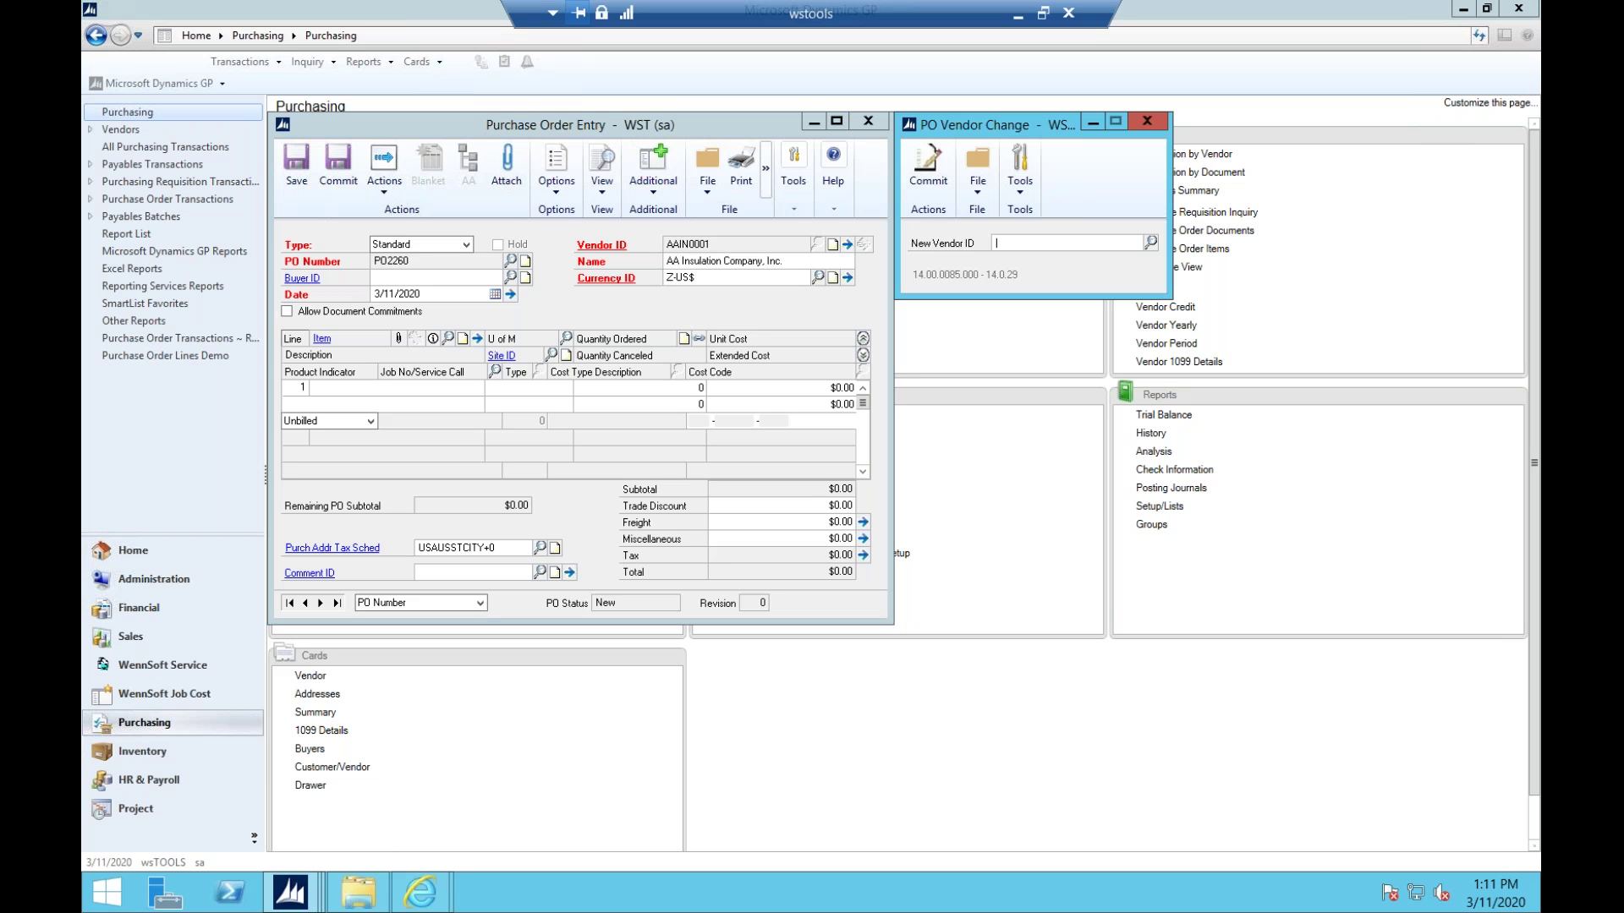
pyautogui.click(1150, 242)
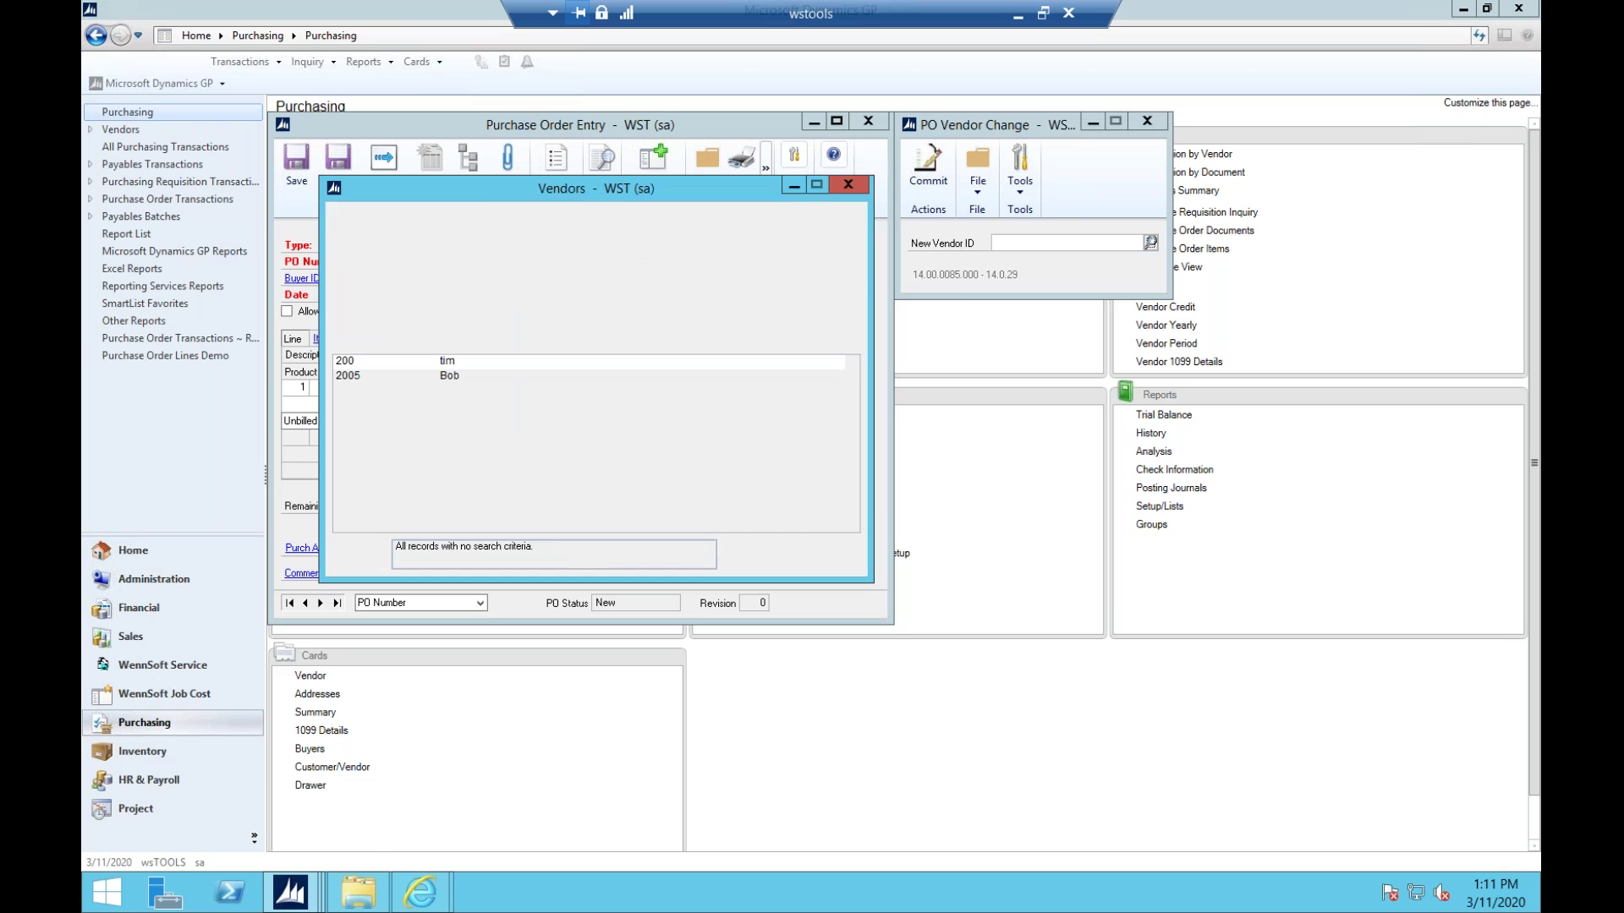
pyautogui.doubleClick(512, 377)
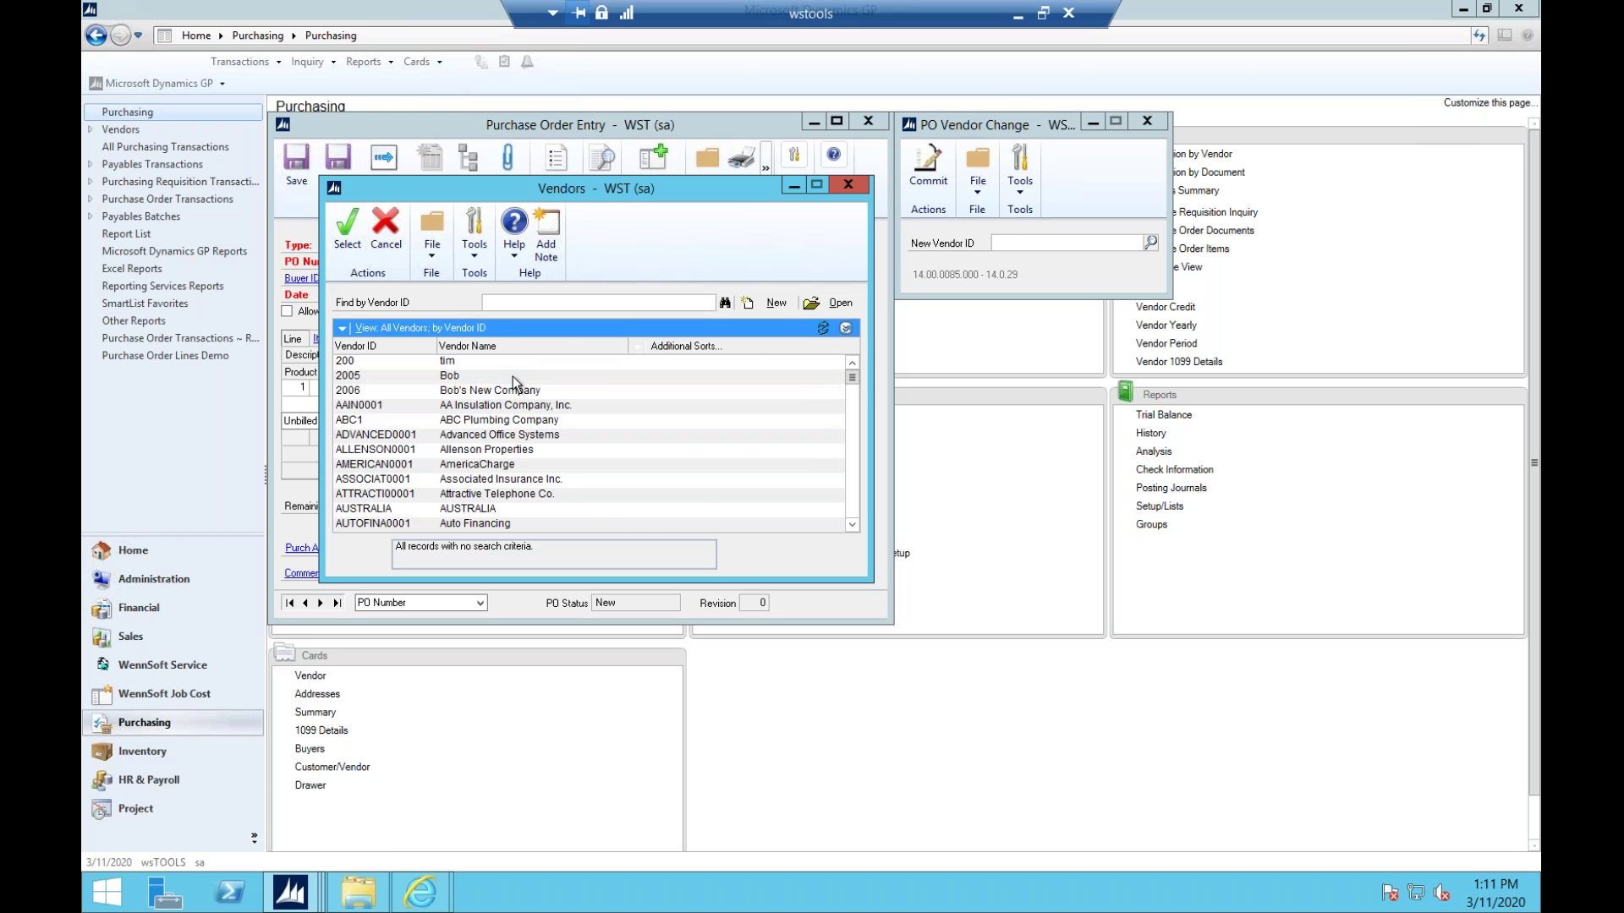
pyautogui.click(928, 165)
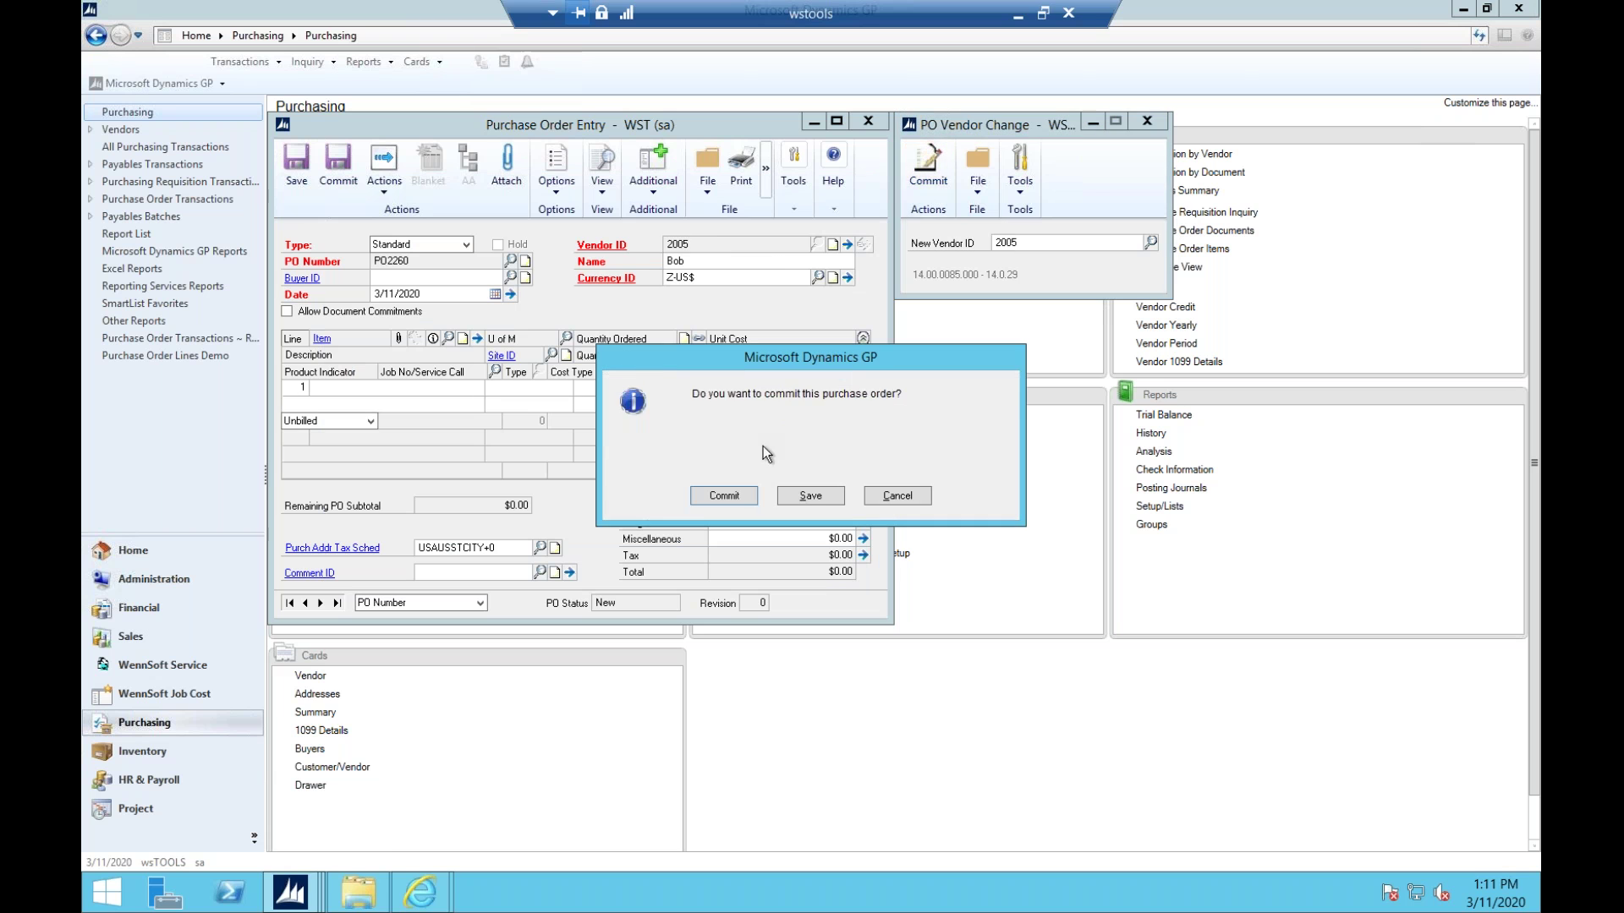
pyautogui.click(785, 492)
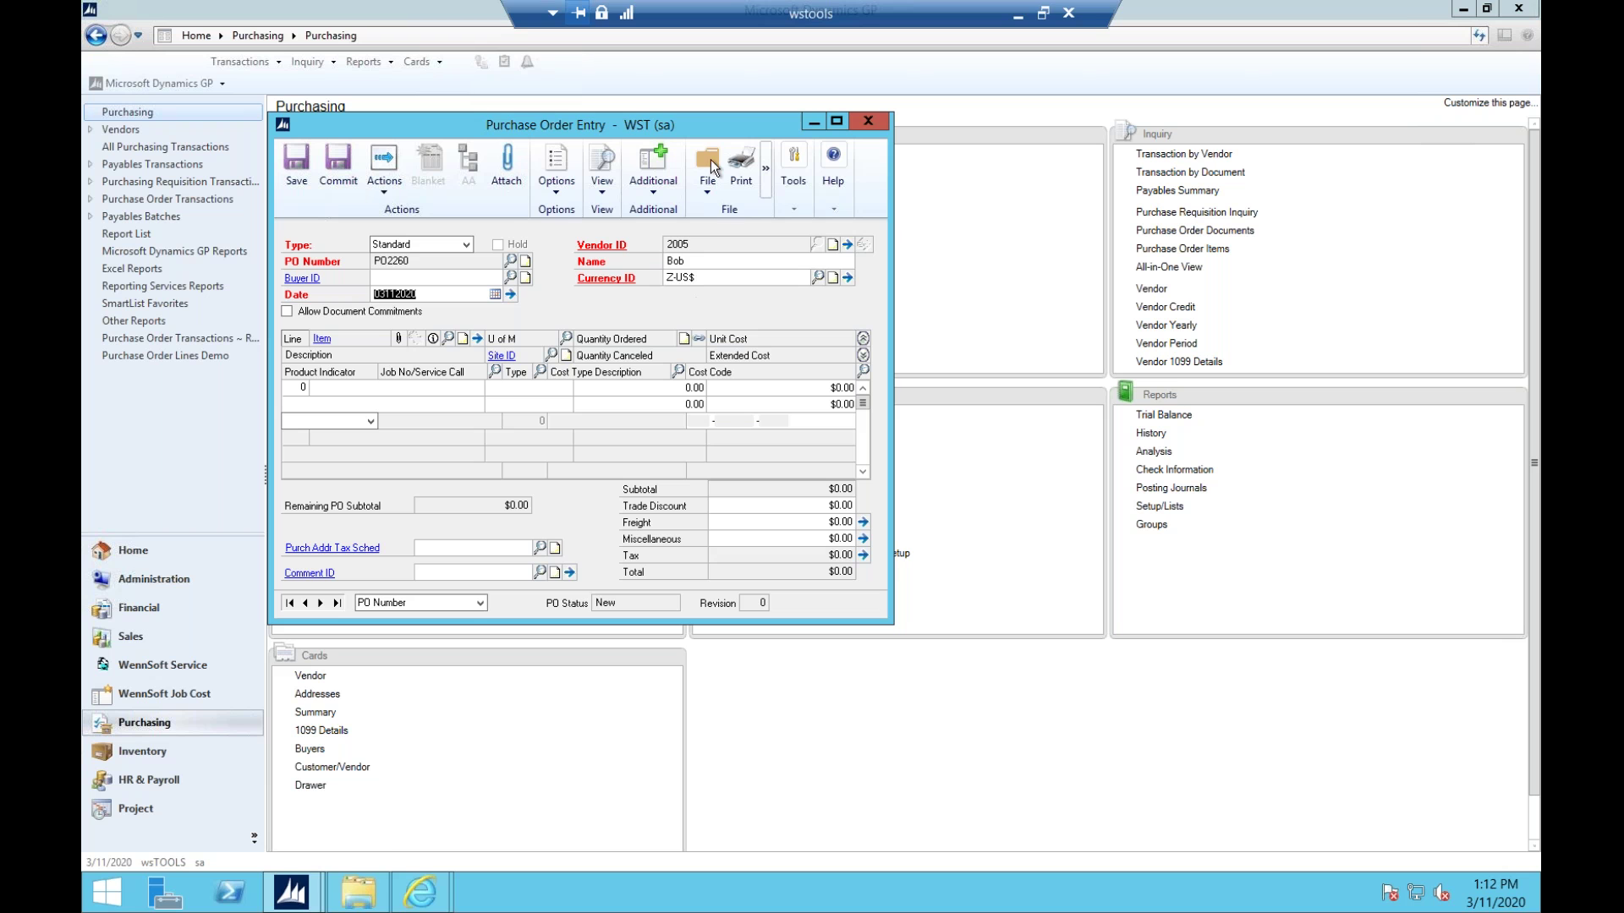
pyautogui.moveTo(742, 124); pyautogui.dragTo(749, 114)
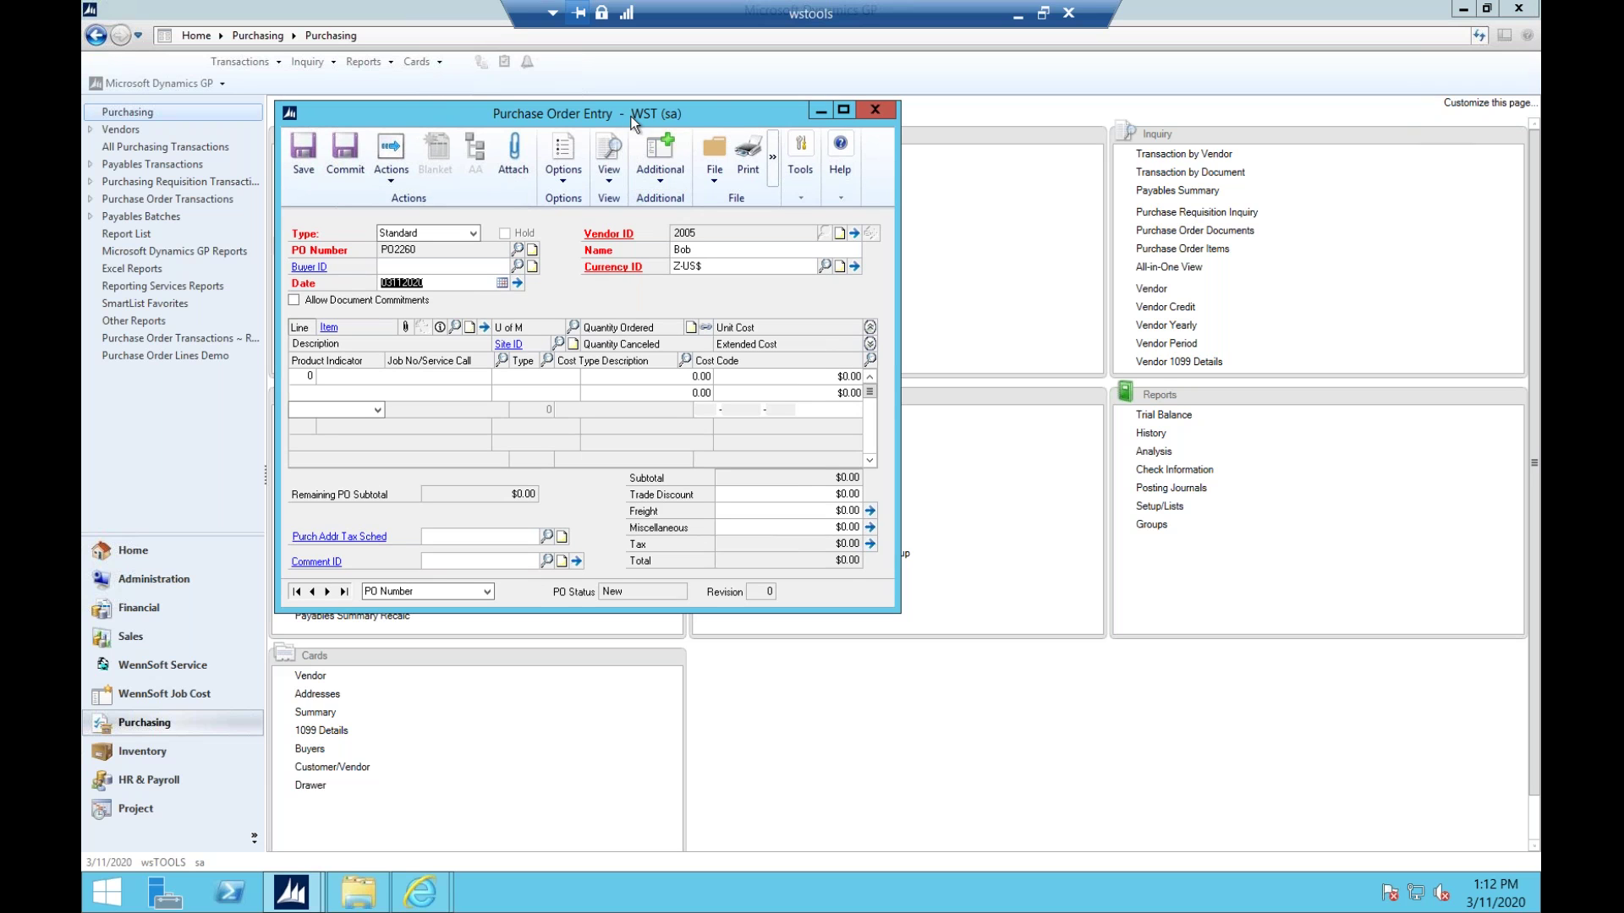
pyautogui.click(873, 110)
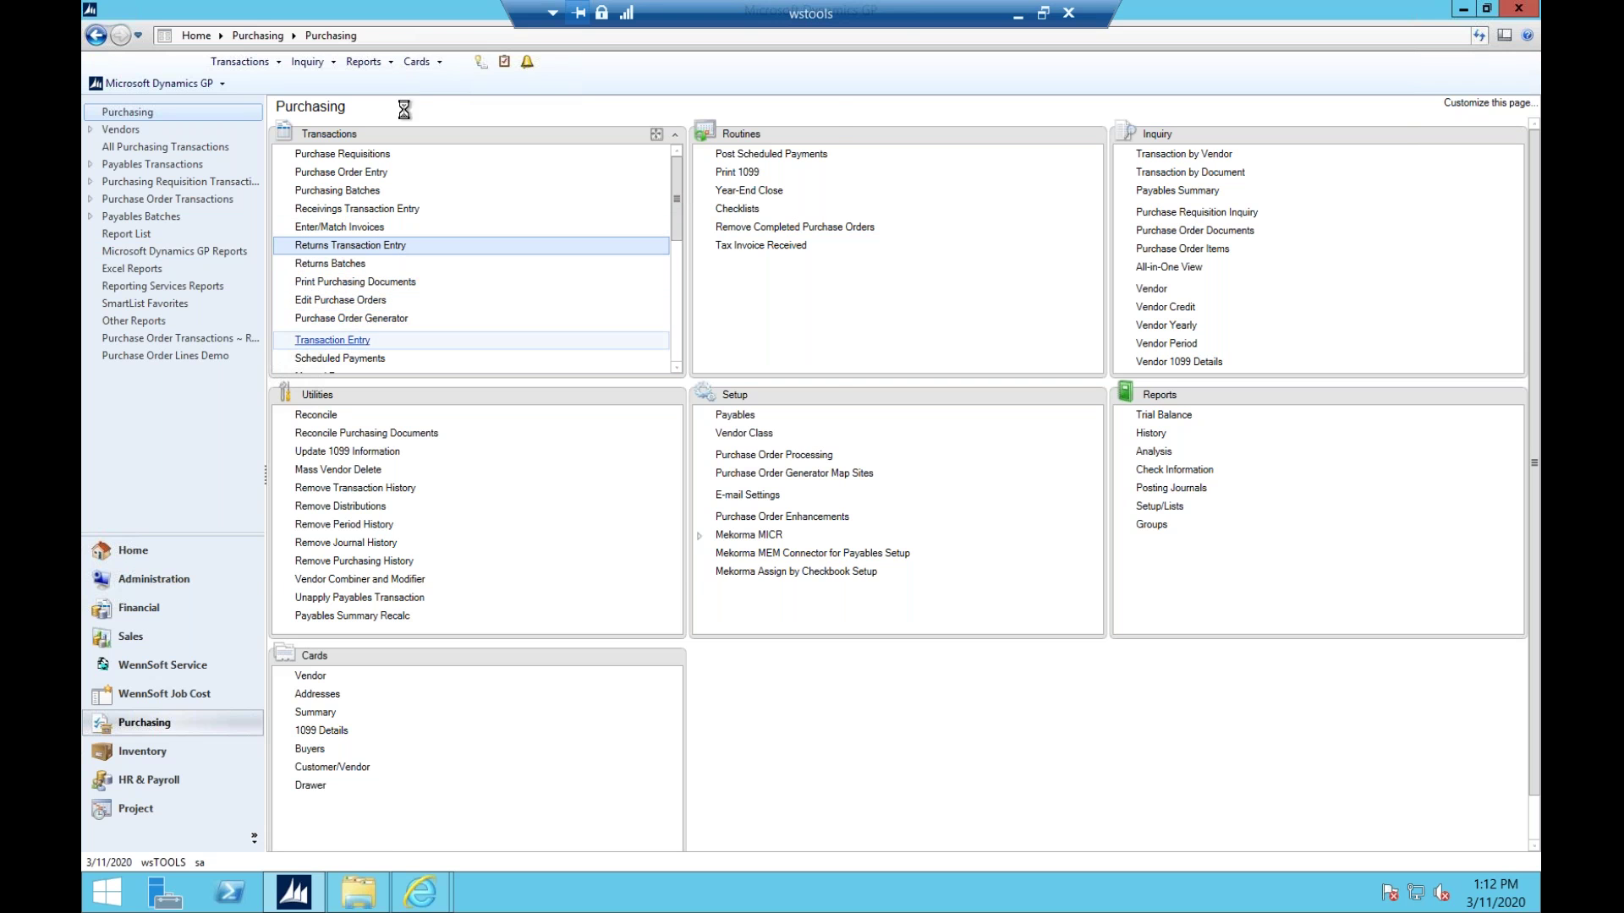
# Start a payables invoice transaction with the default voucher number for vendor ID 200 and a purchases amount of $10.00.
pyautogui.click(396, 343)
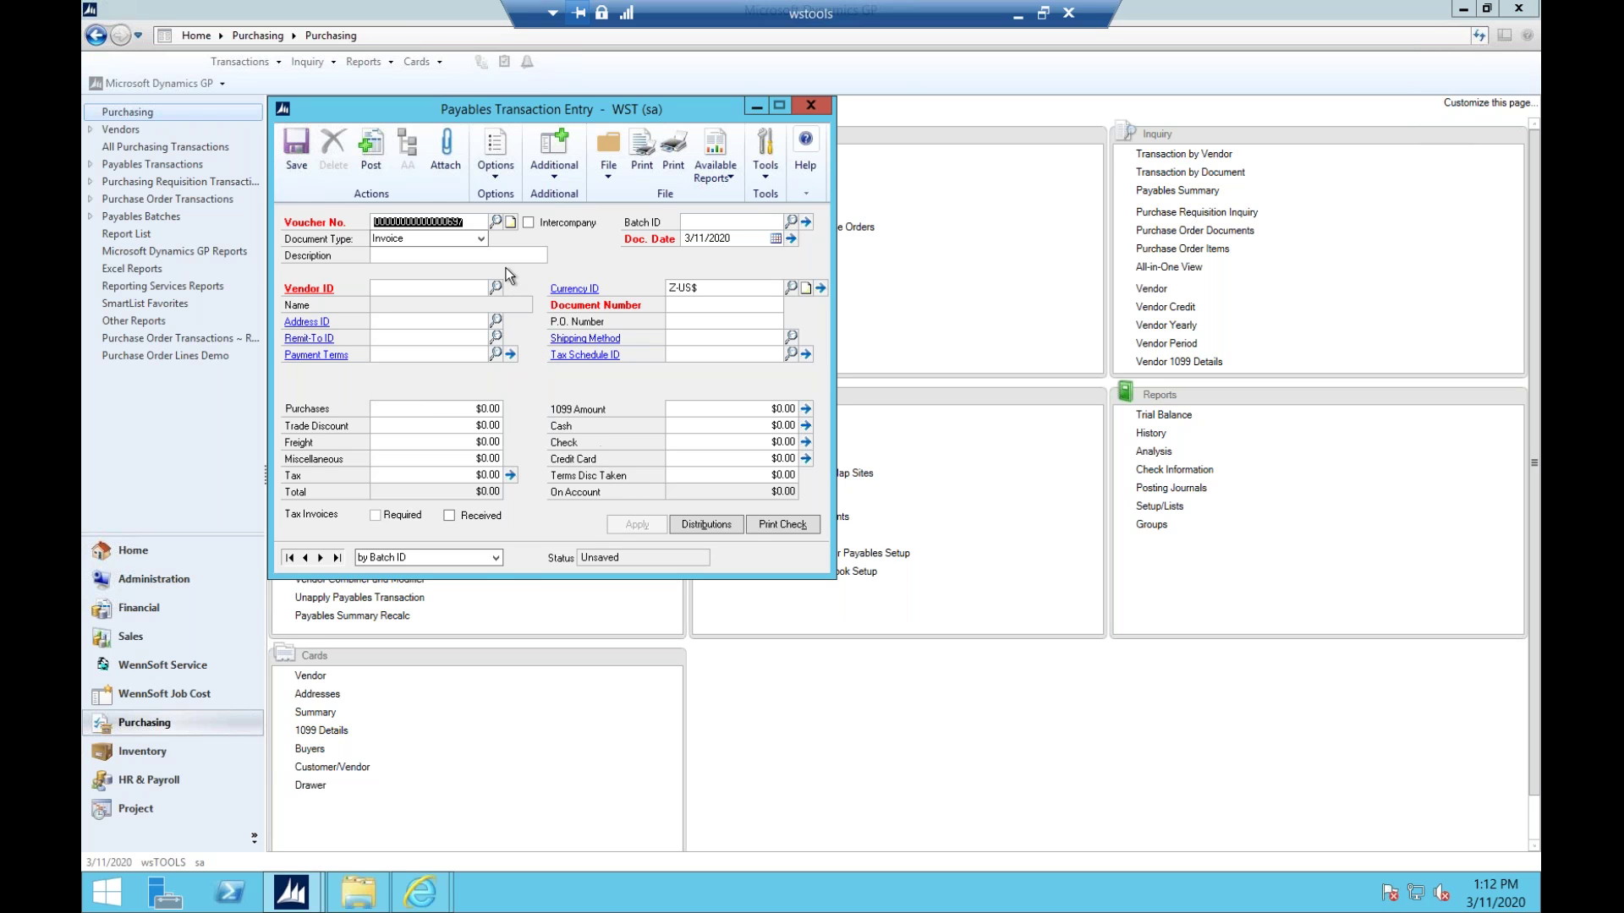
pyautogui.press('Tab')
pyautogui.press('Tab')
pyautogui.press('Tab')
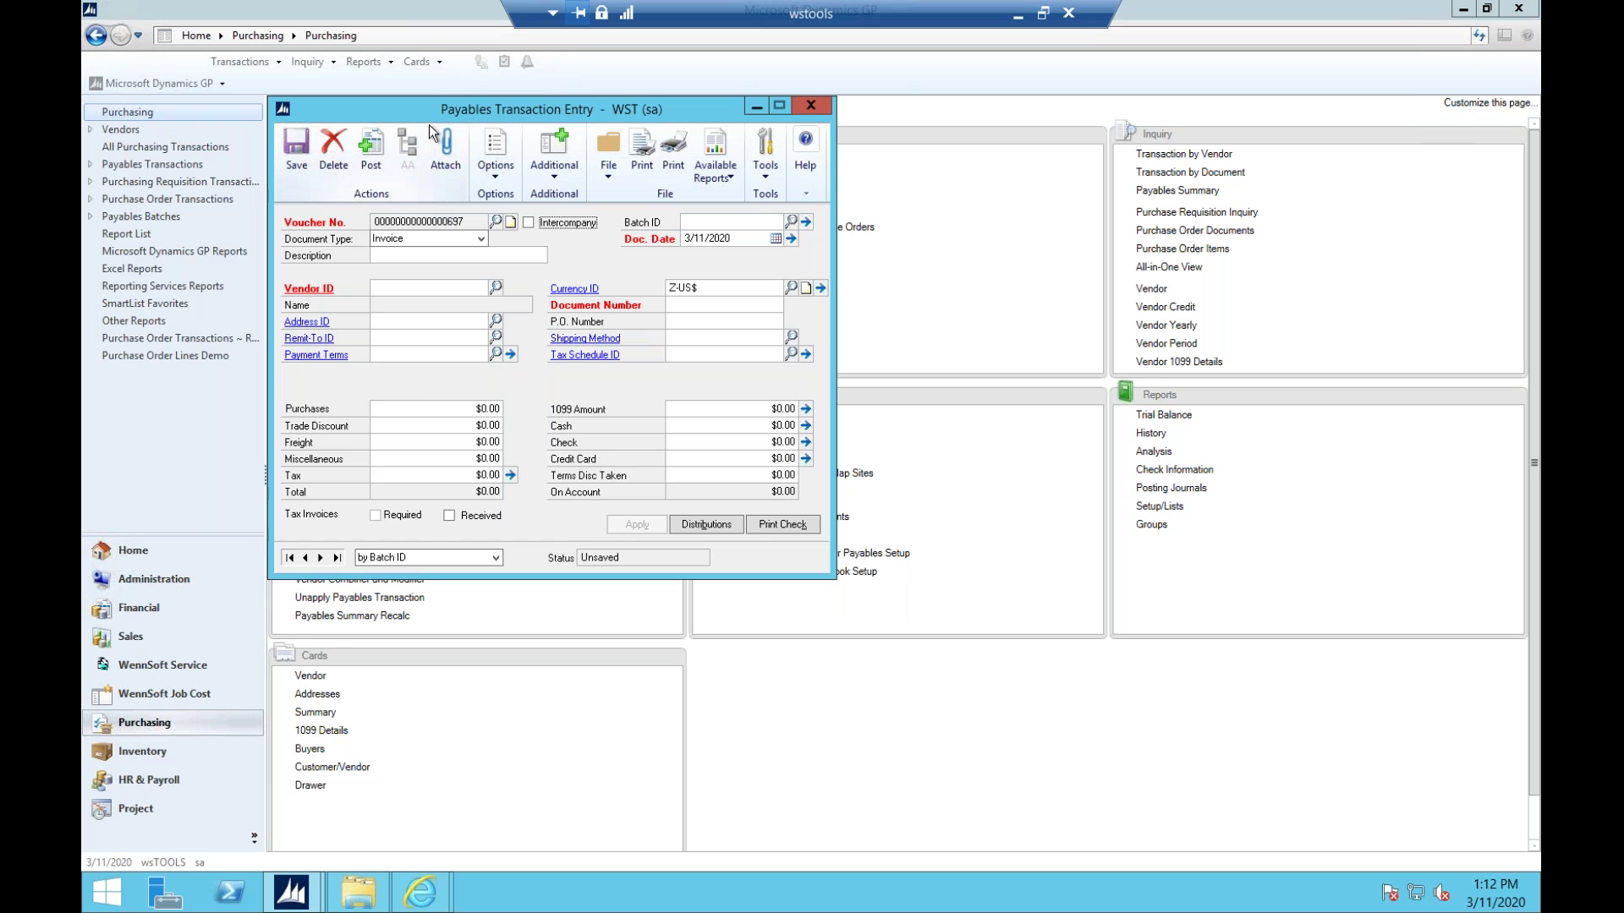
pyautogui.click(496, 287)
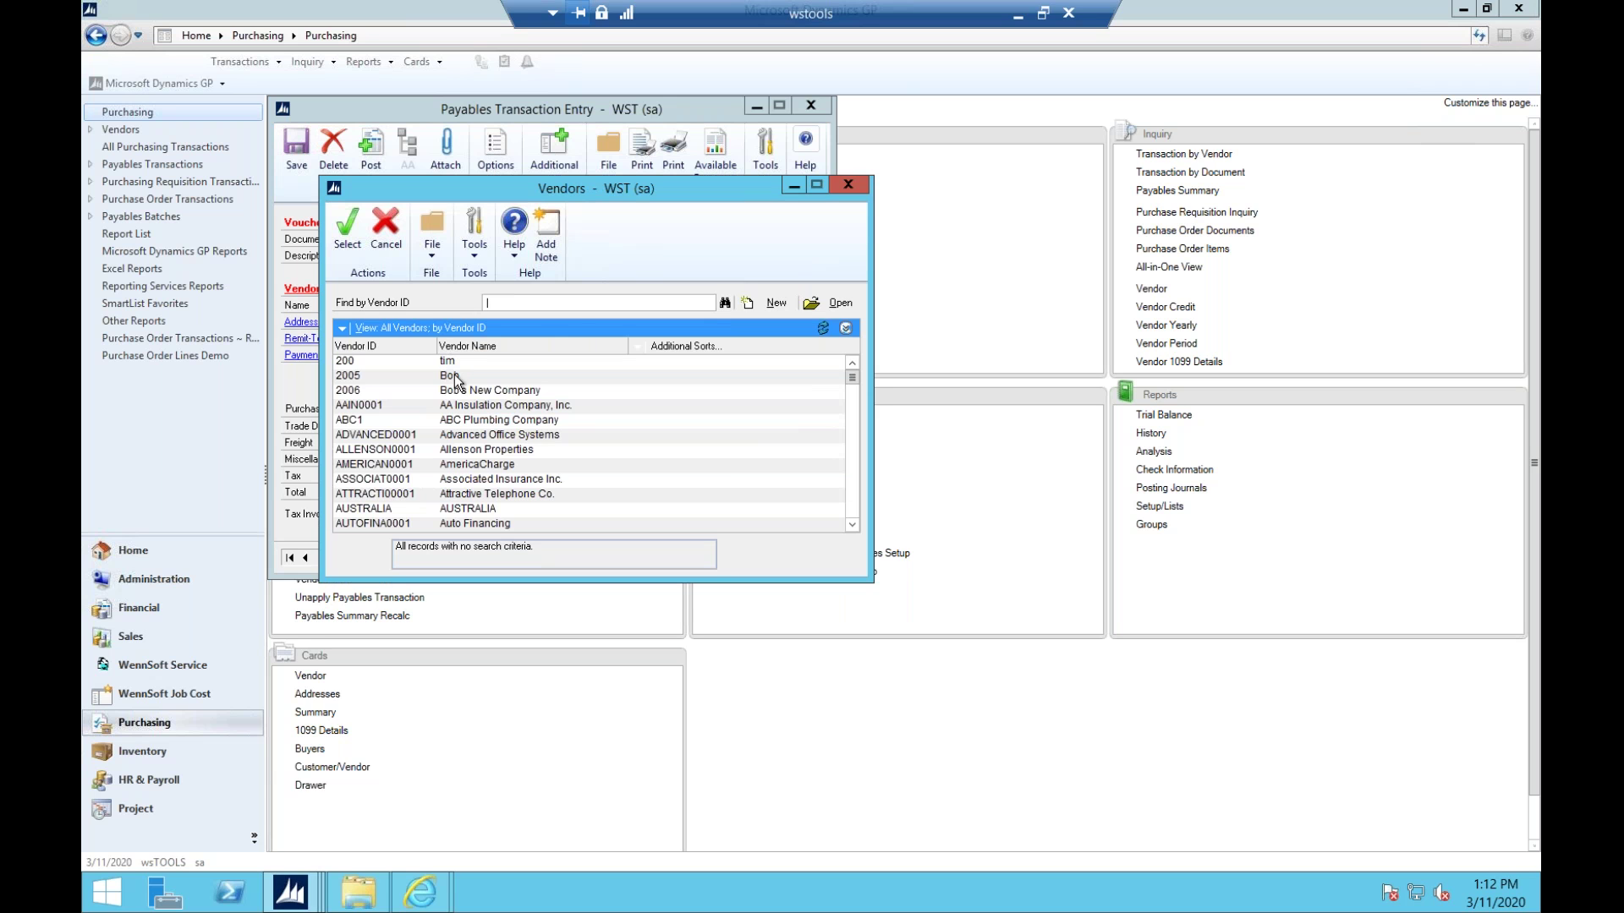
pyautogui.doubleClick(447, 361)
pyautogui.press('Tab')
pyautogui.press('Tab')
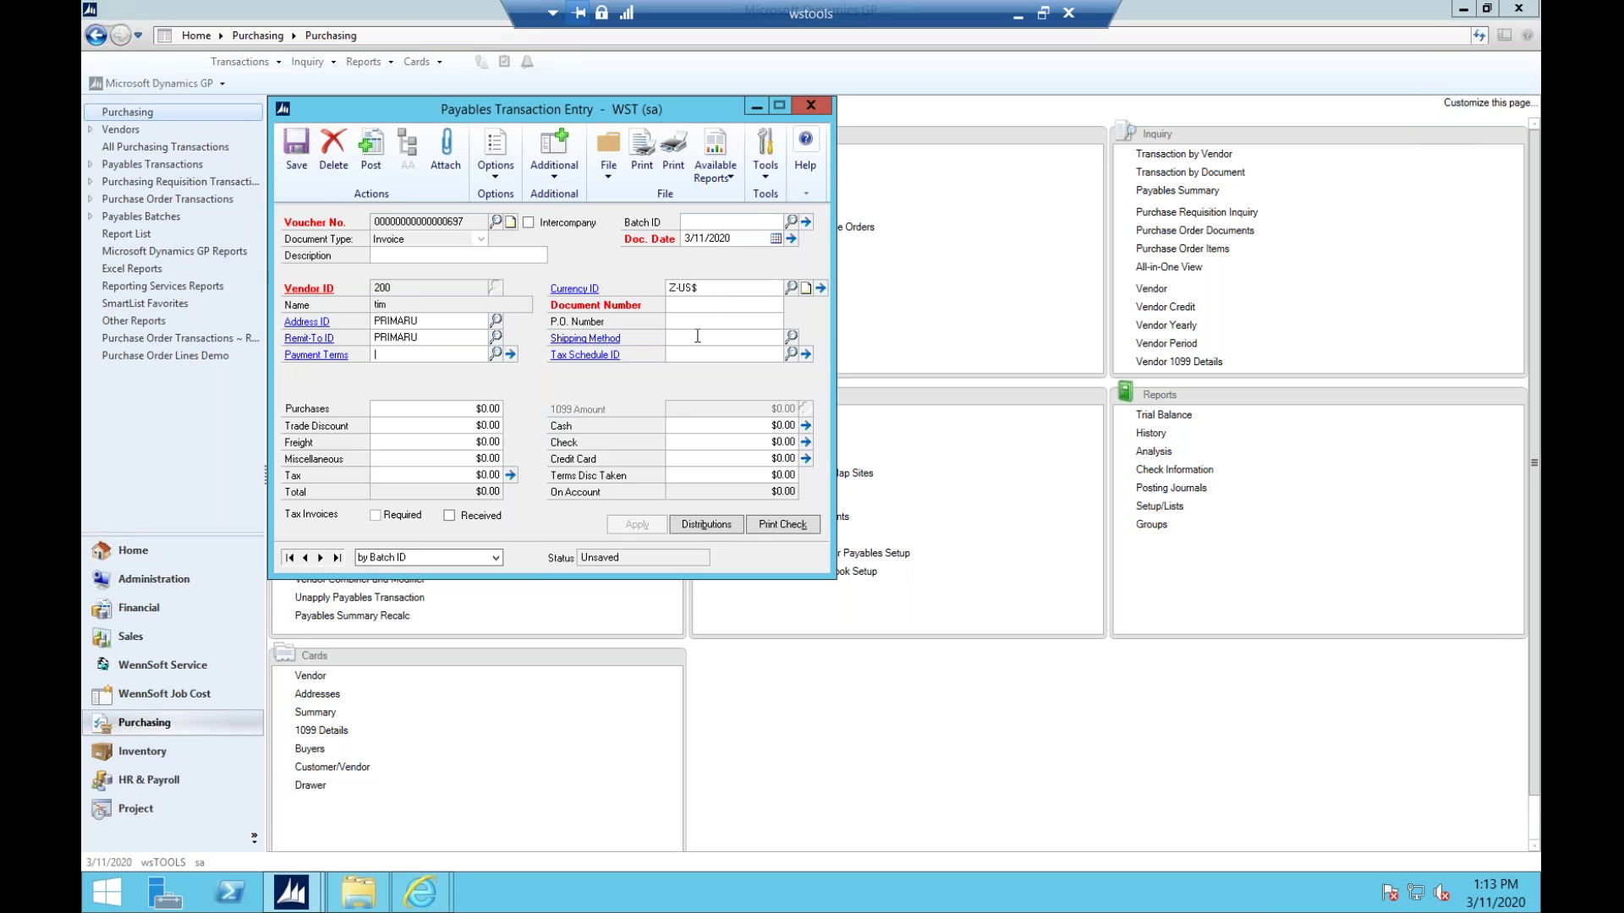
pyautogui.click(448, 407)
pyautogui.write('10.00')
# Change the payables transaction's vendor to vendor ID 2005, then close the transaction and delete it instead of saving.
pyautogui.click(555, 154)
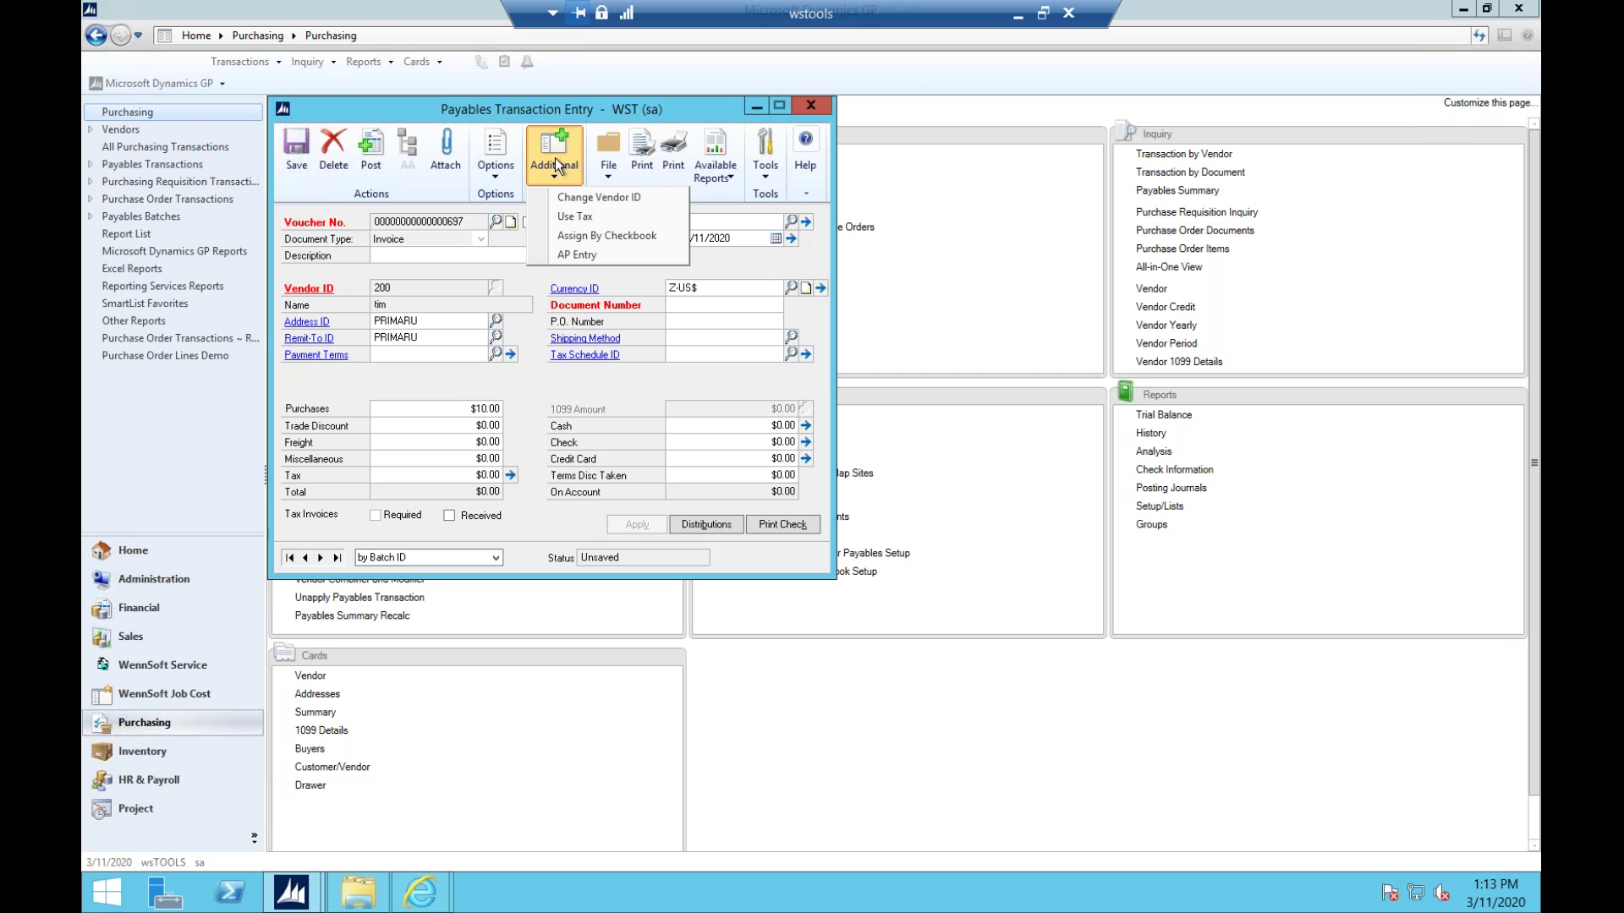
pyautogui.click(575, 201)
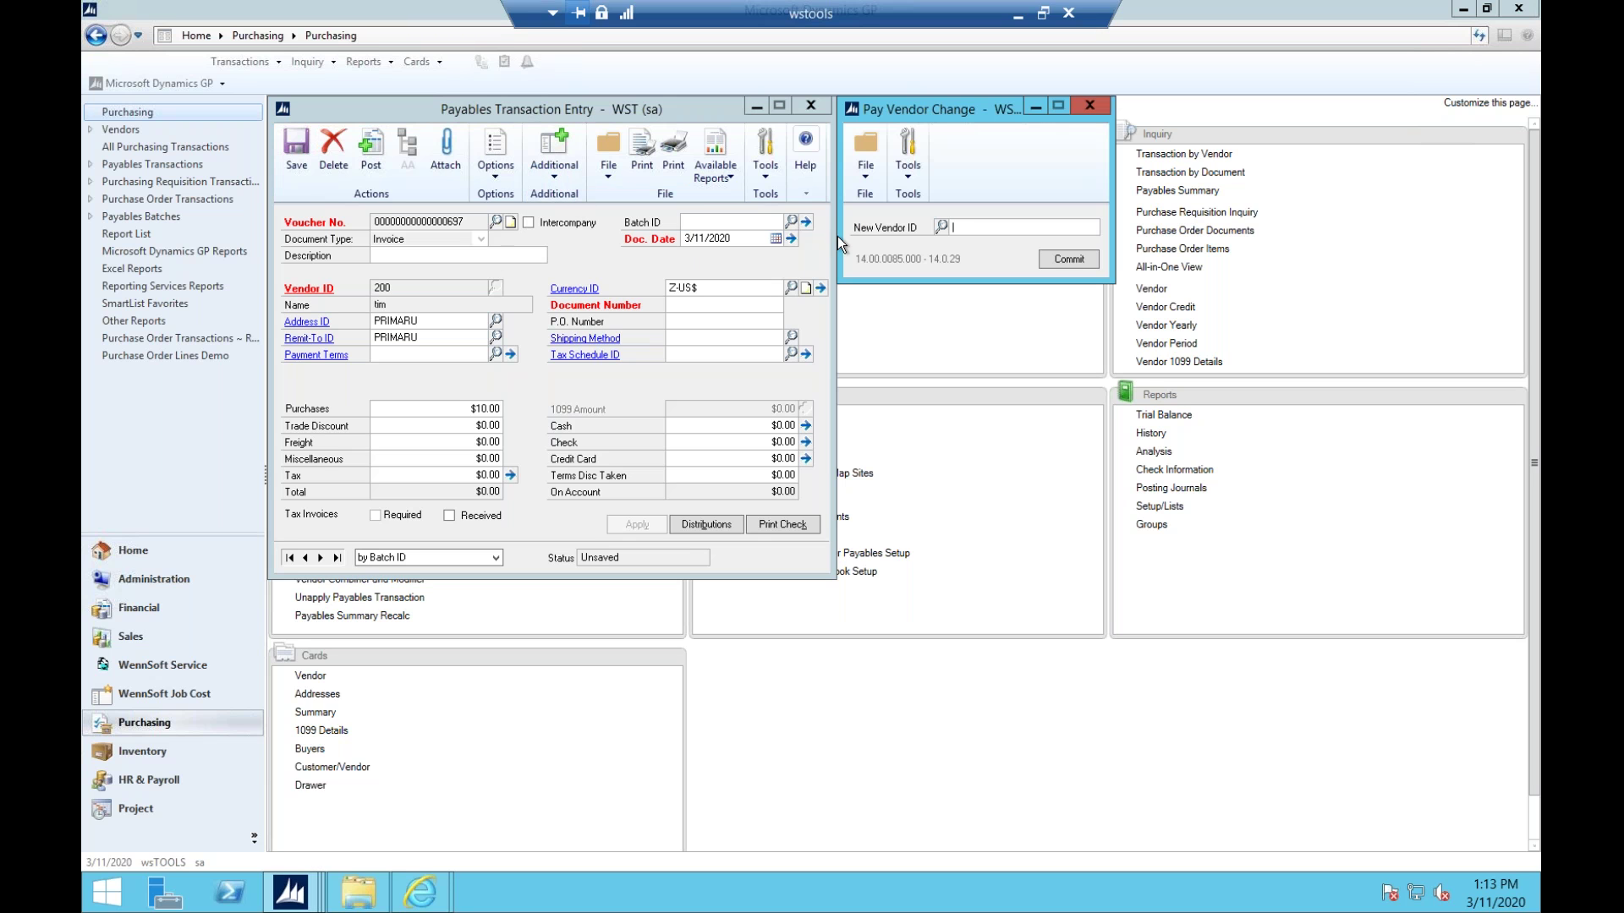
pyautogui.click(942, 227)
pyautogui.doubleClick(478, 377)
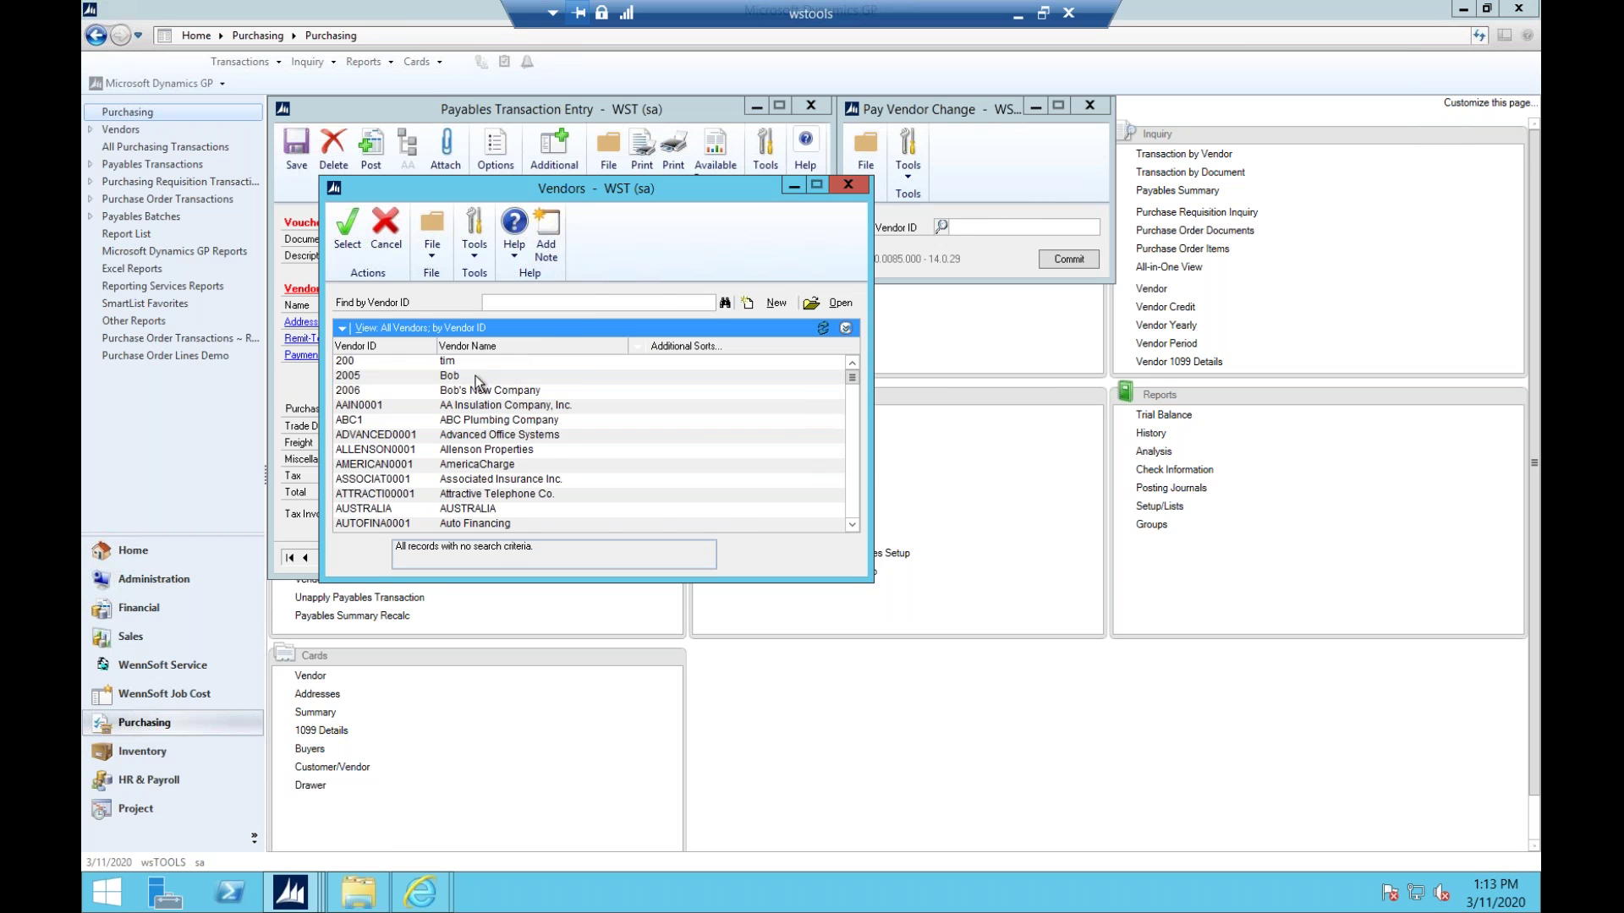
pyautogui.click(1068, 259)
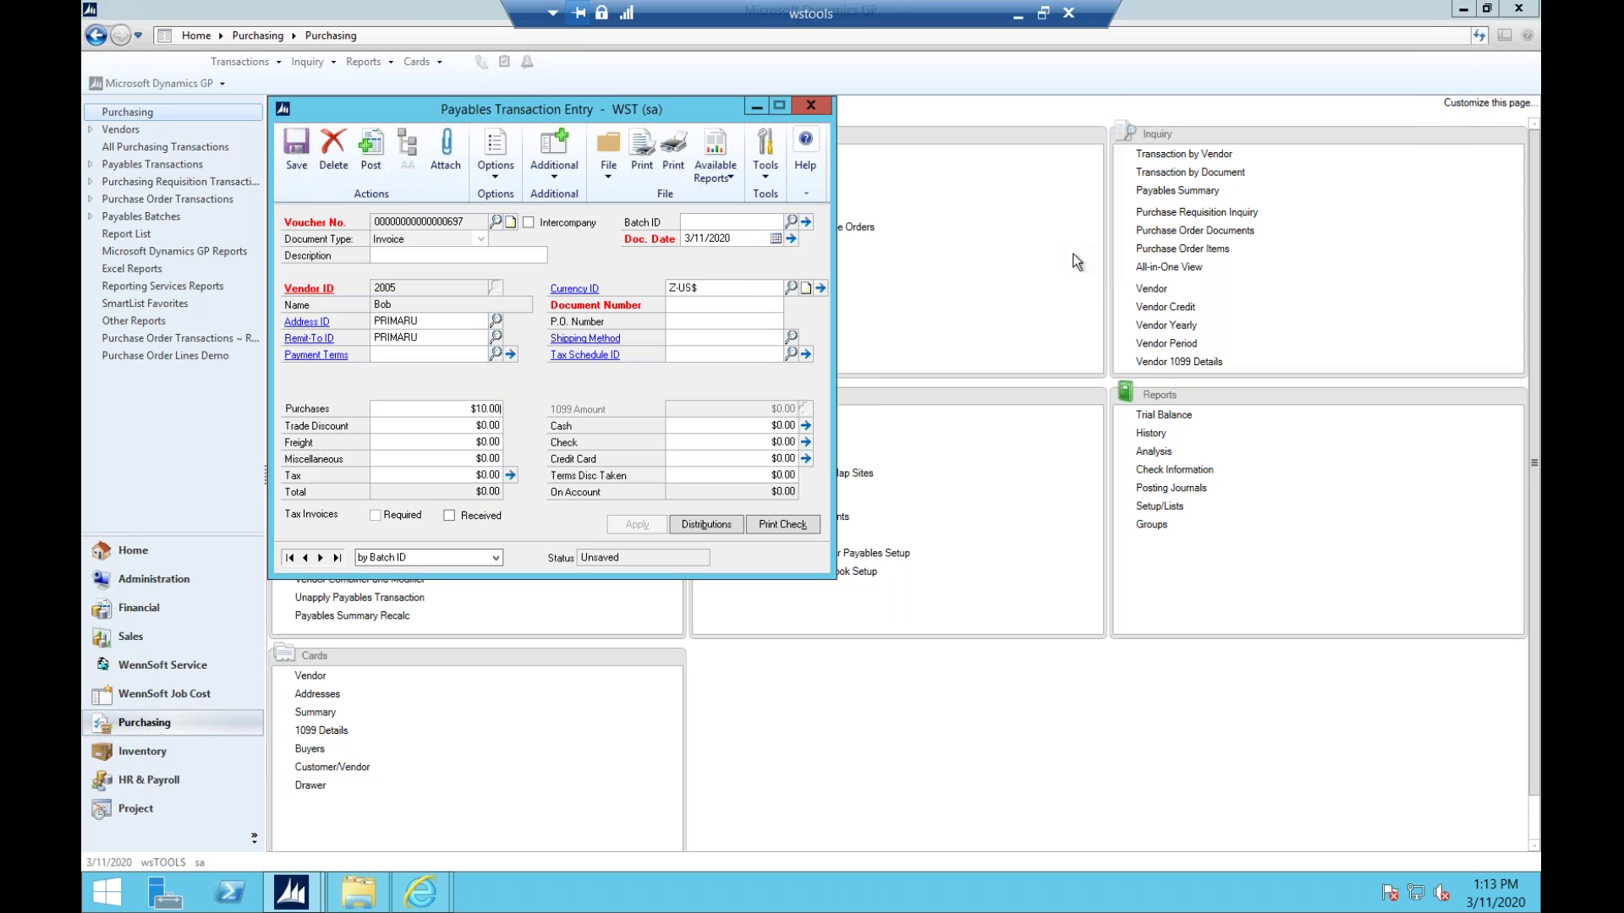
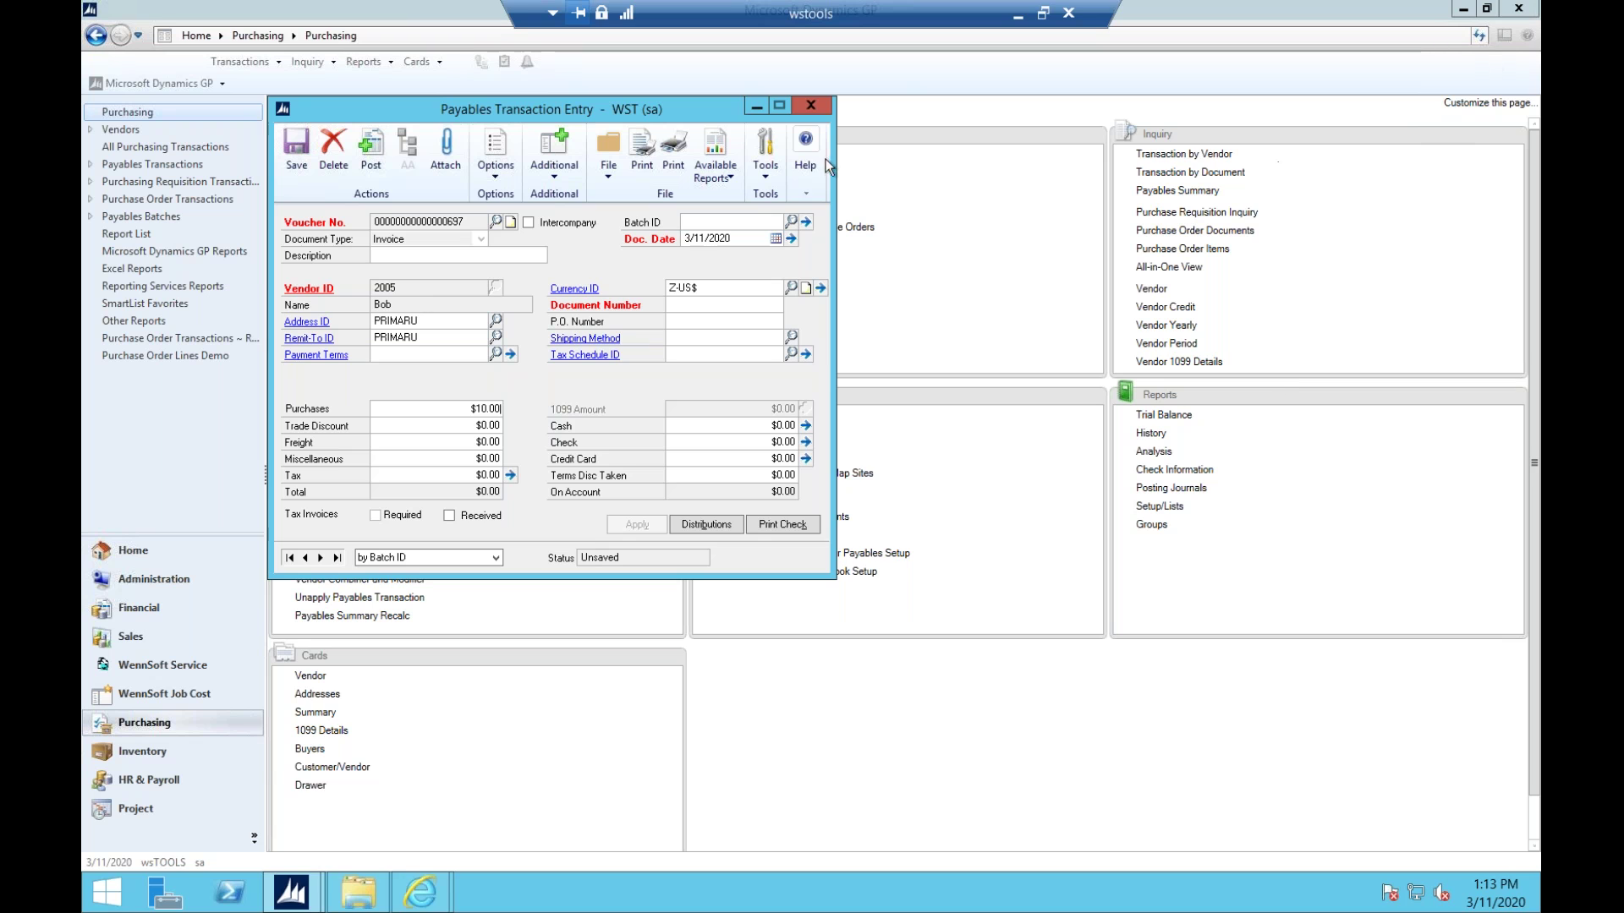
pyautogui.click(814, 107)
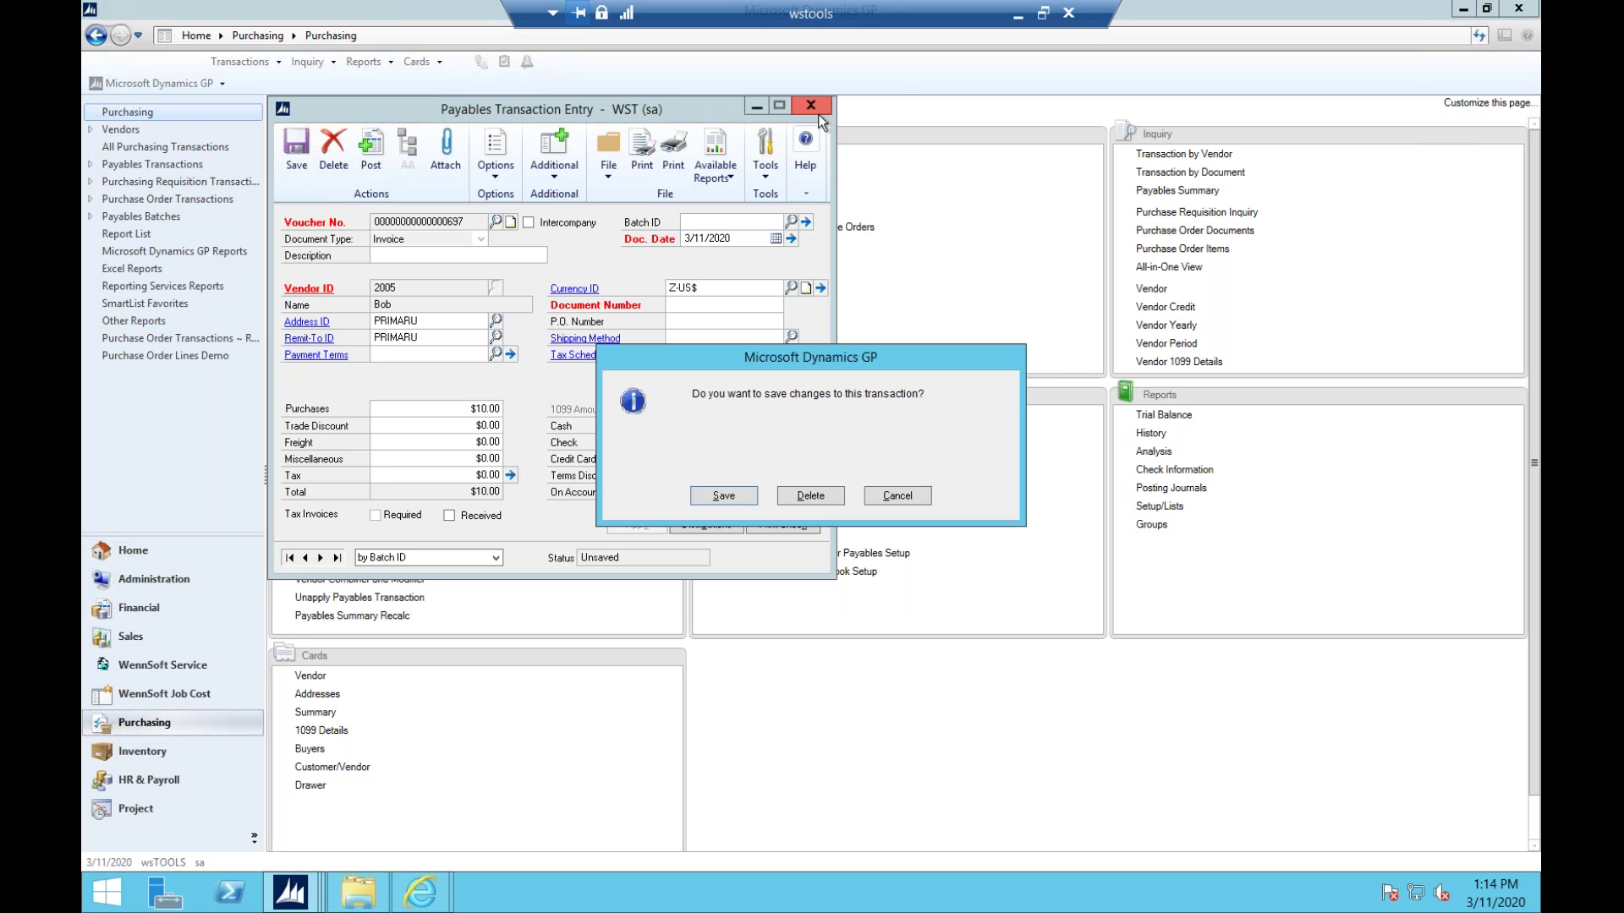
pyautogui.click(801, 494)
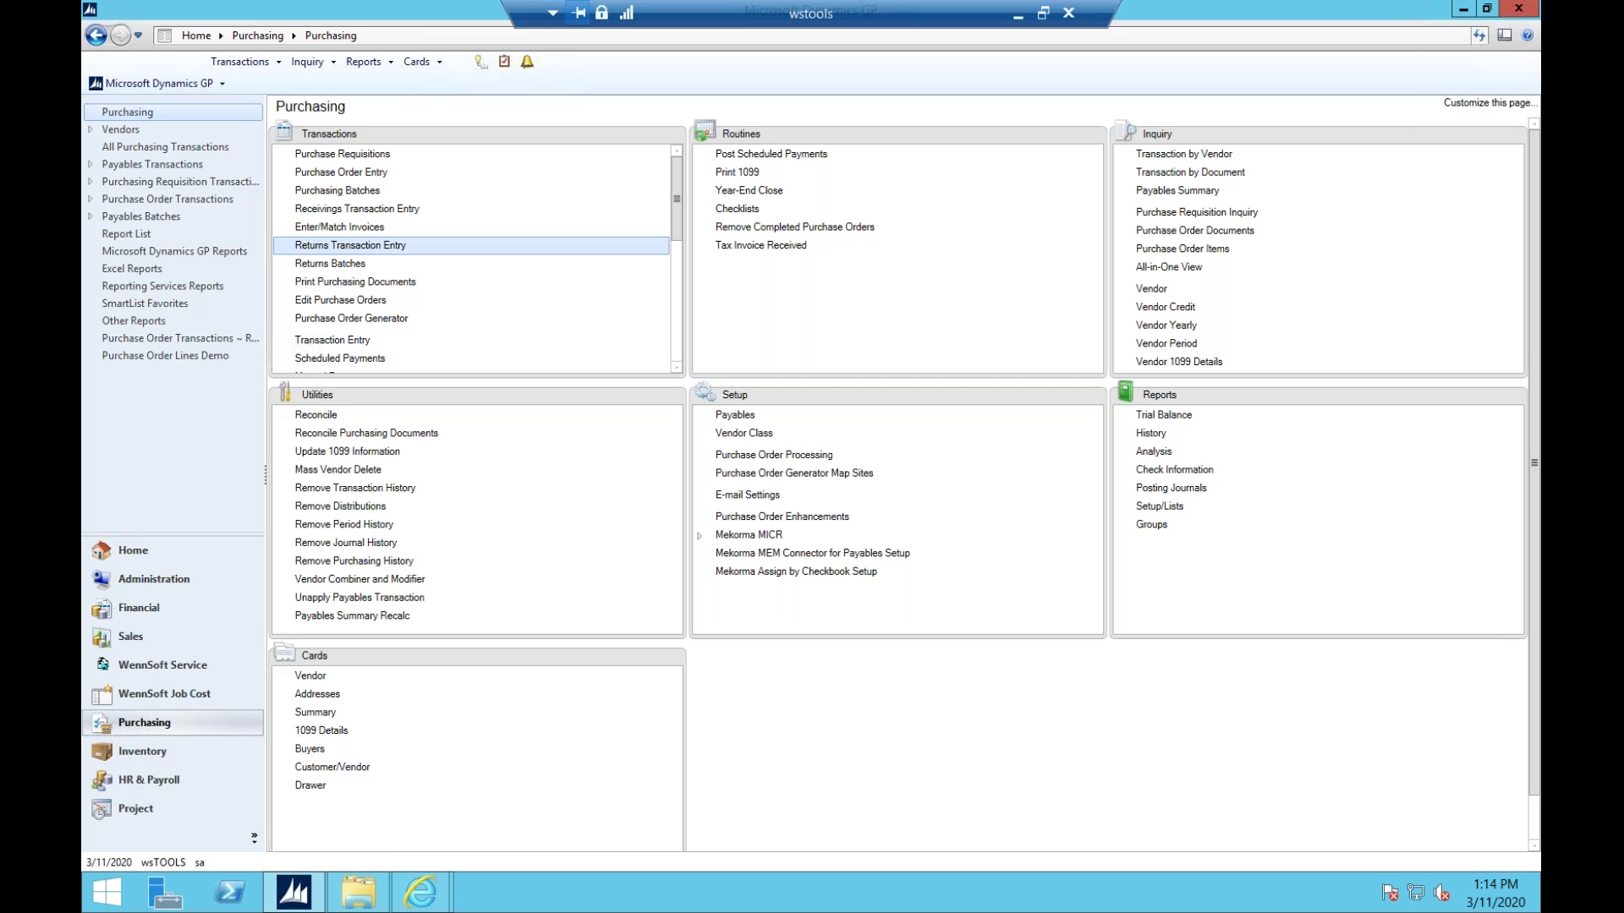
# Look up the payables transactions by vendor for vendor ID 200.
pyautogui.click(1178, 155)
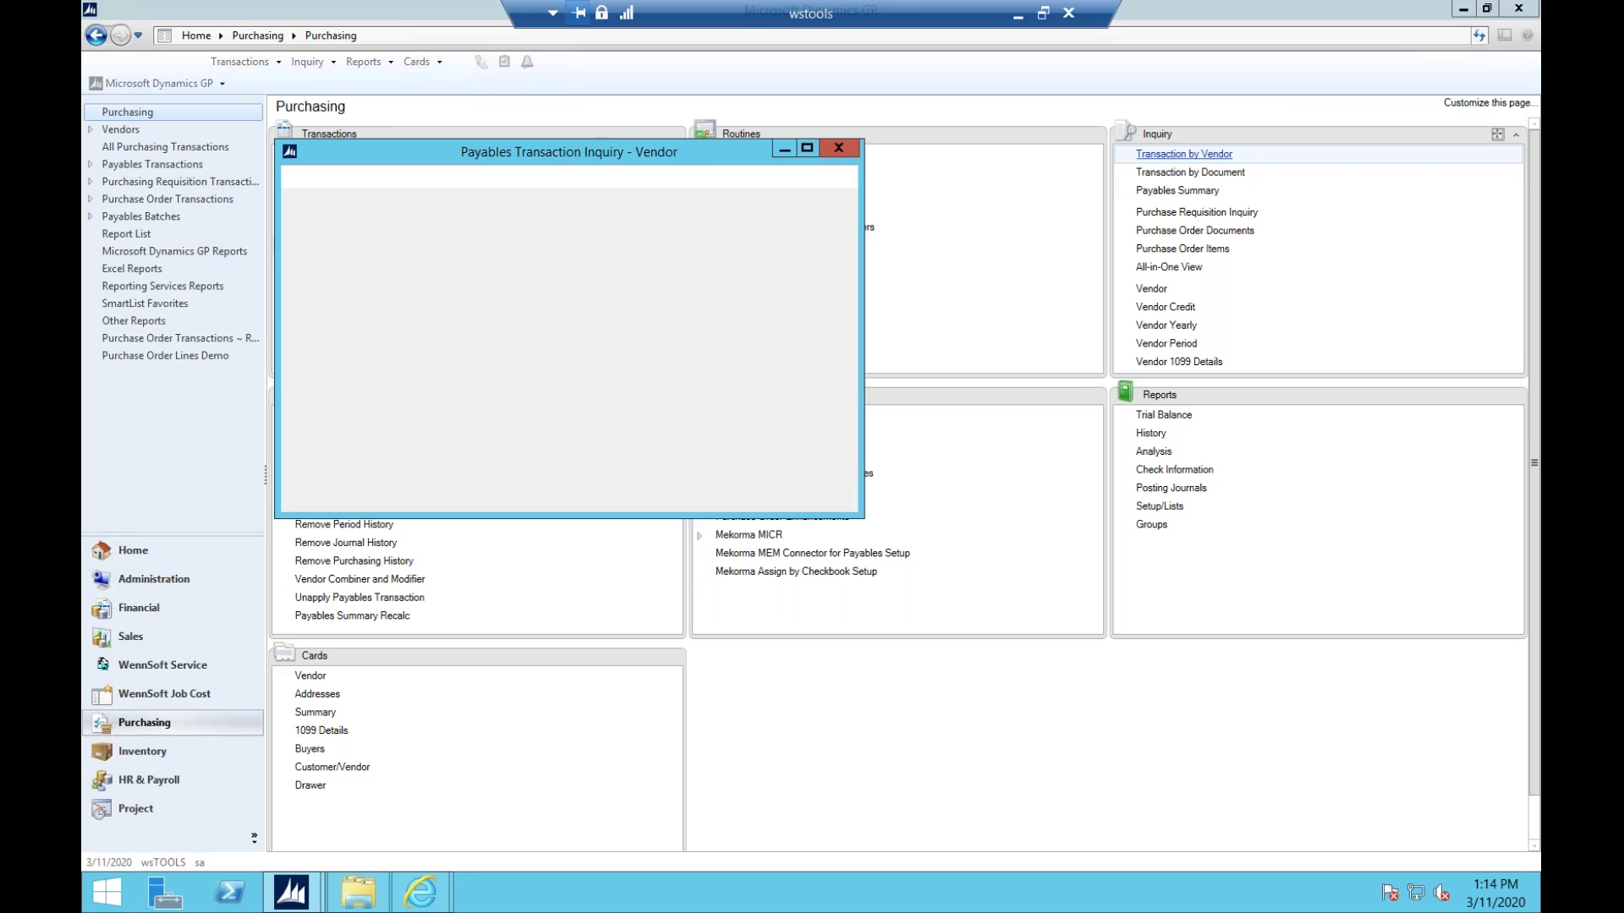
pyautogui.moveTo(634, 149); pyautogui.dragTo(730, 139)
pyautogui.click(581, 254)
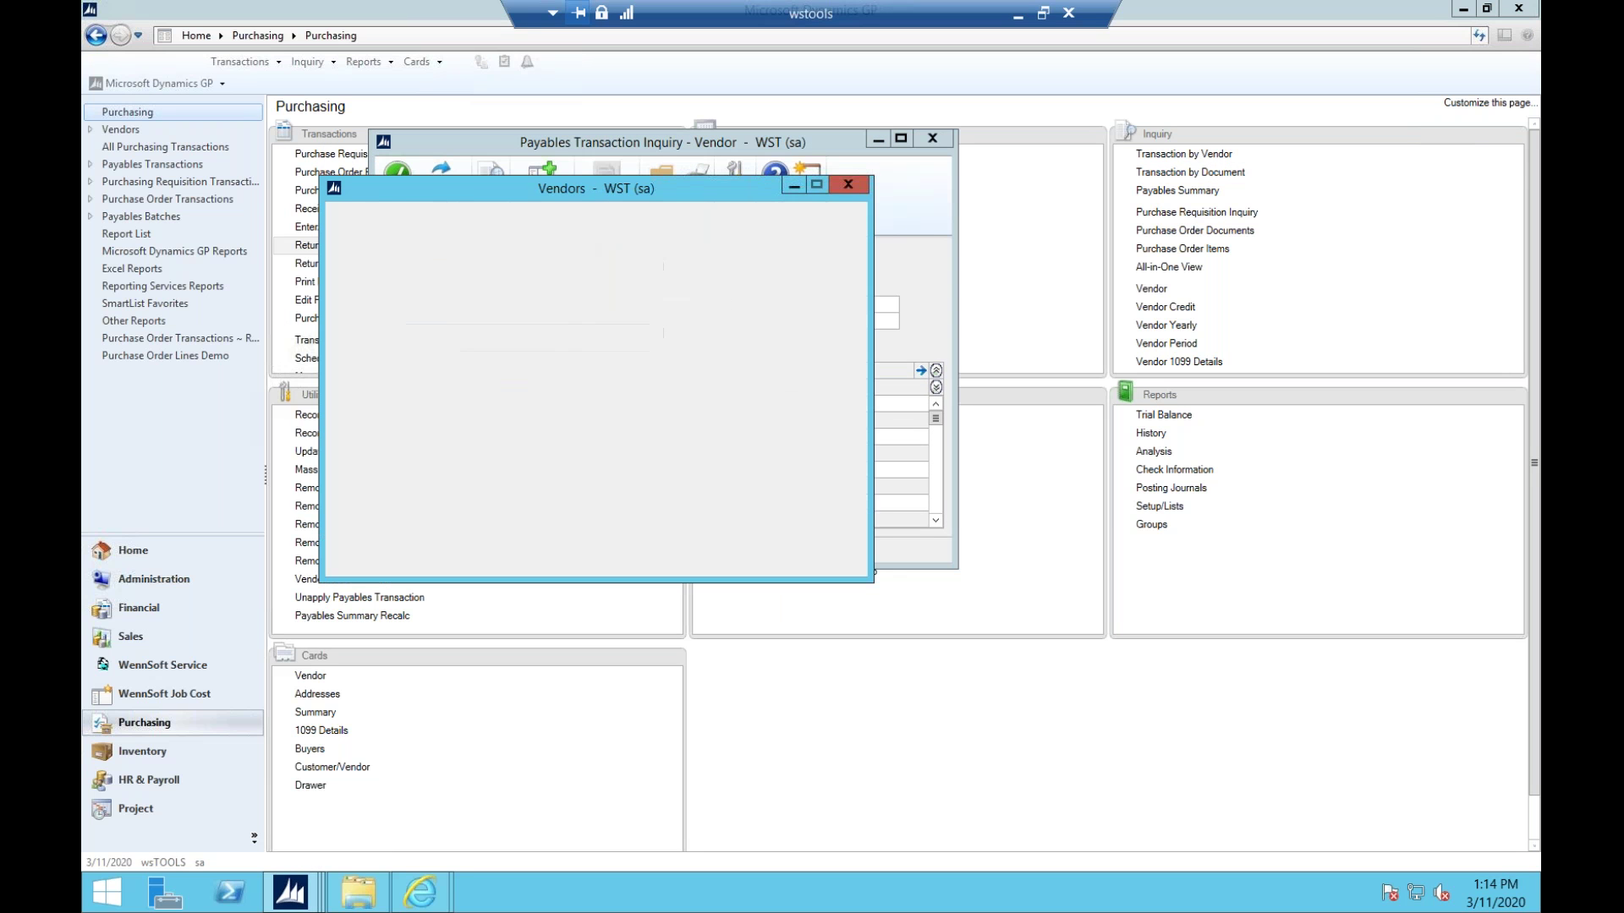
pyautogui.doubleClick(514, 362)
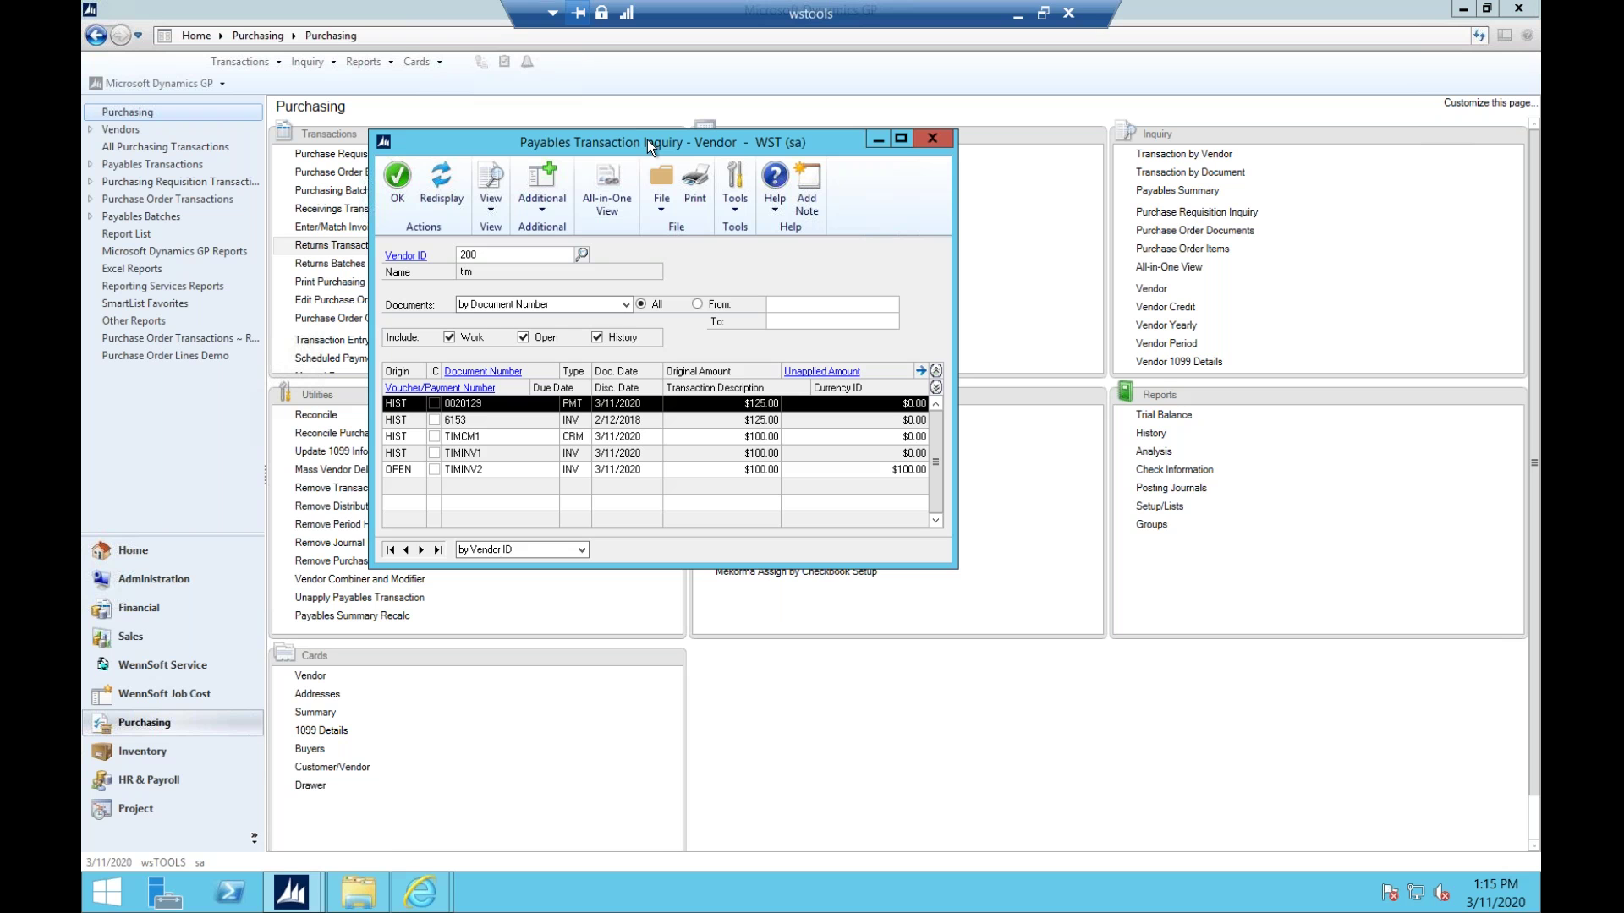
pyautogui.moveTo(671, 150); pyautogui.dragTo(798, 117)
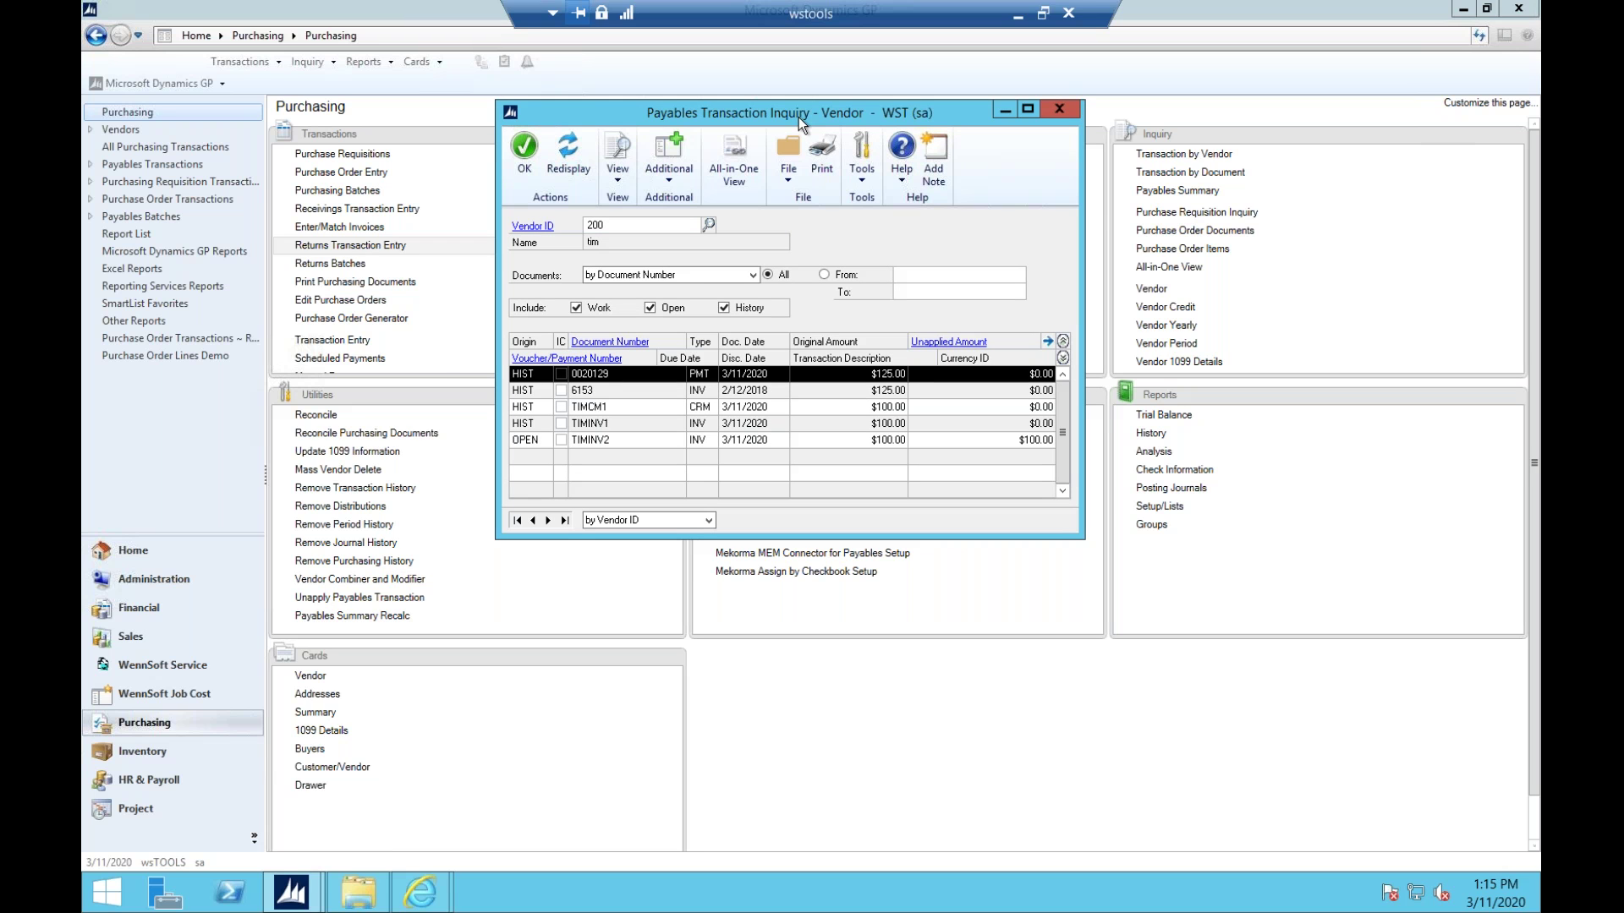
# View credit memo TIMCM1 from the inquiry along with its apply details, then return to the document list.
pyautogui.click(597, 408)
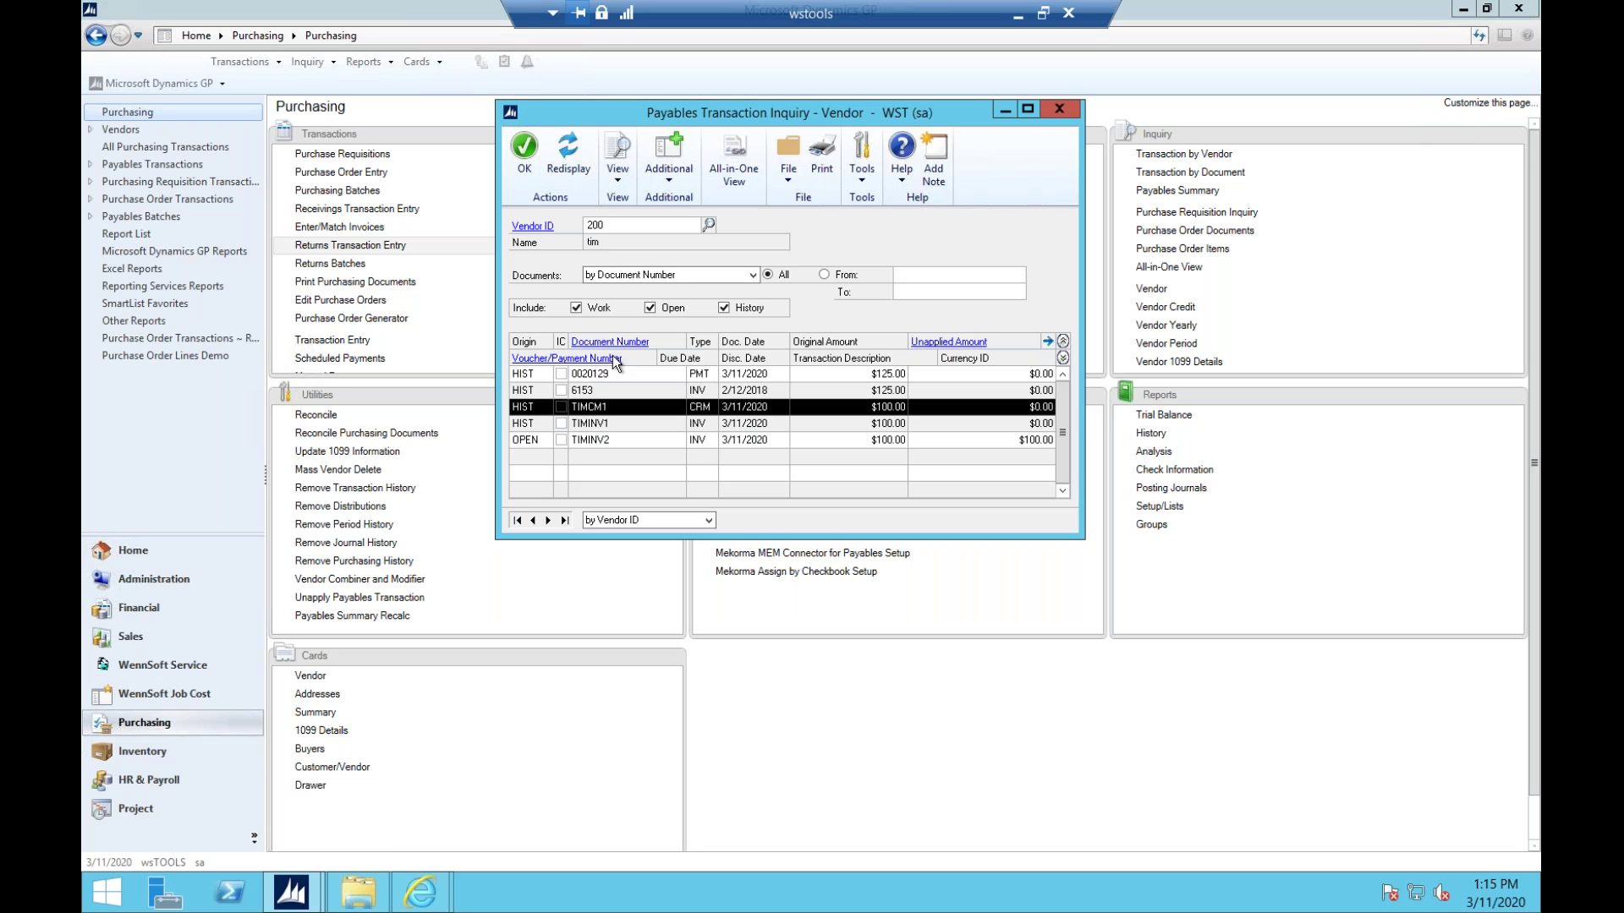
pyautogui.doubleClick(596, 408)
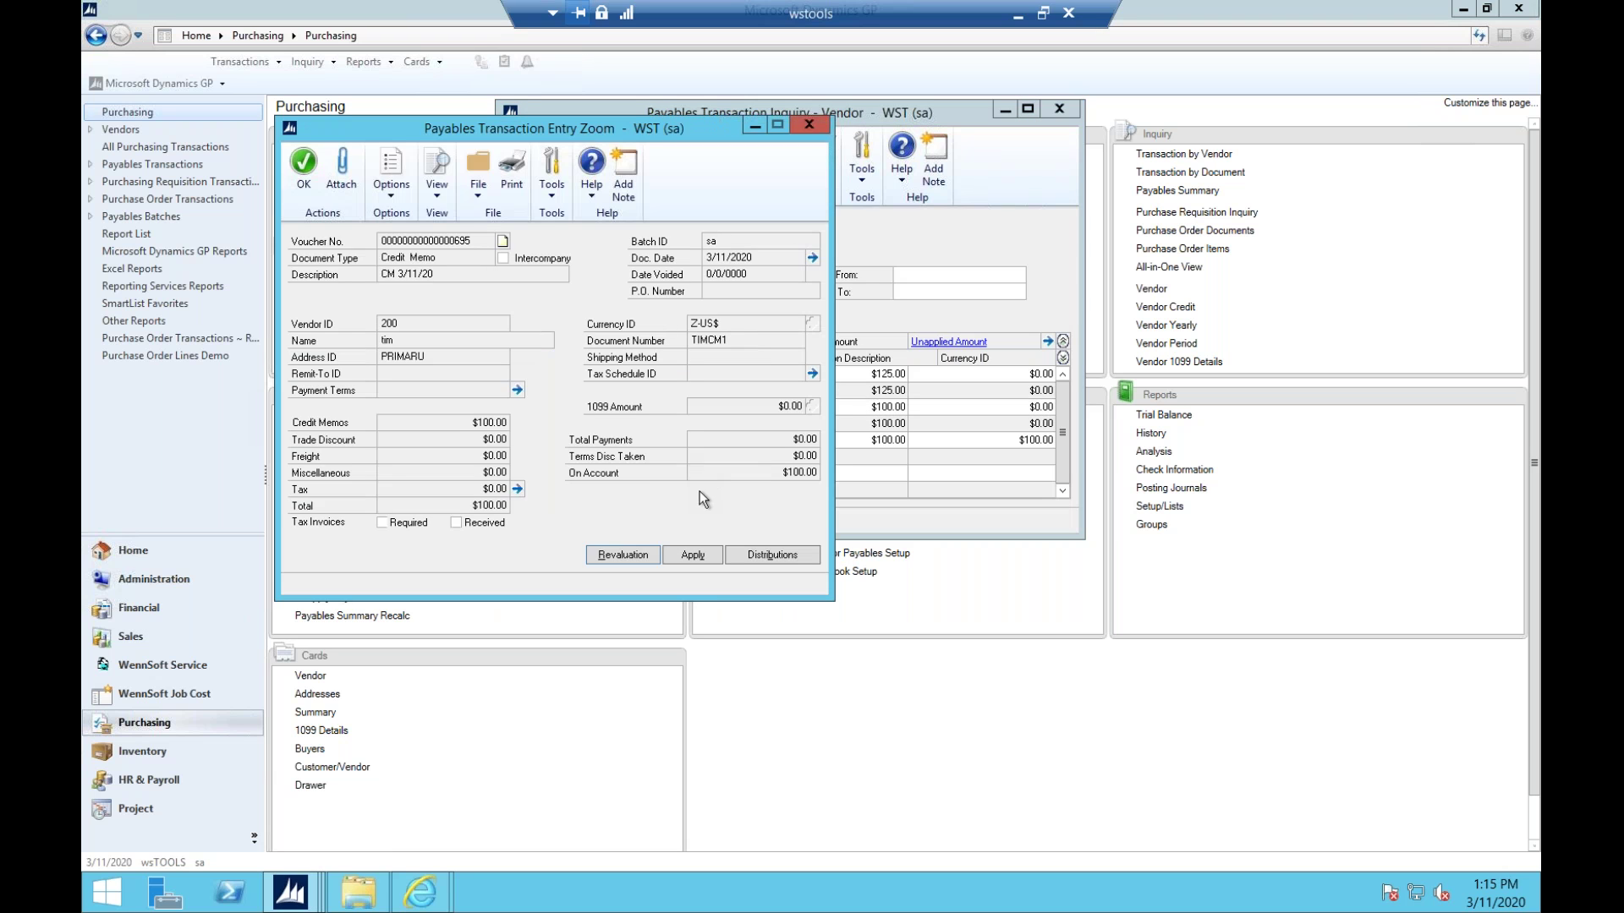
pyautogui.click(693, 555)
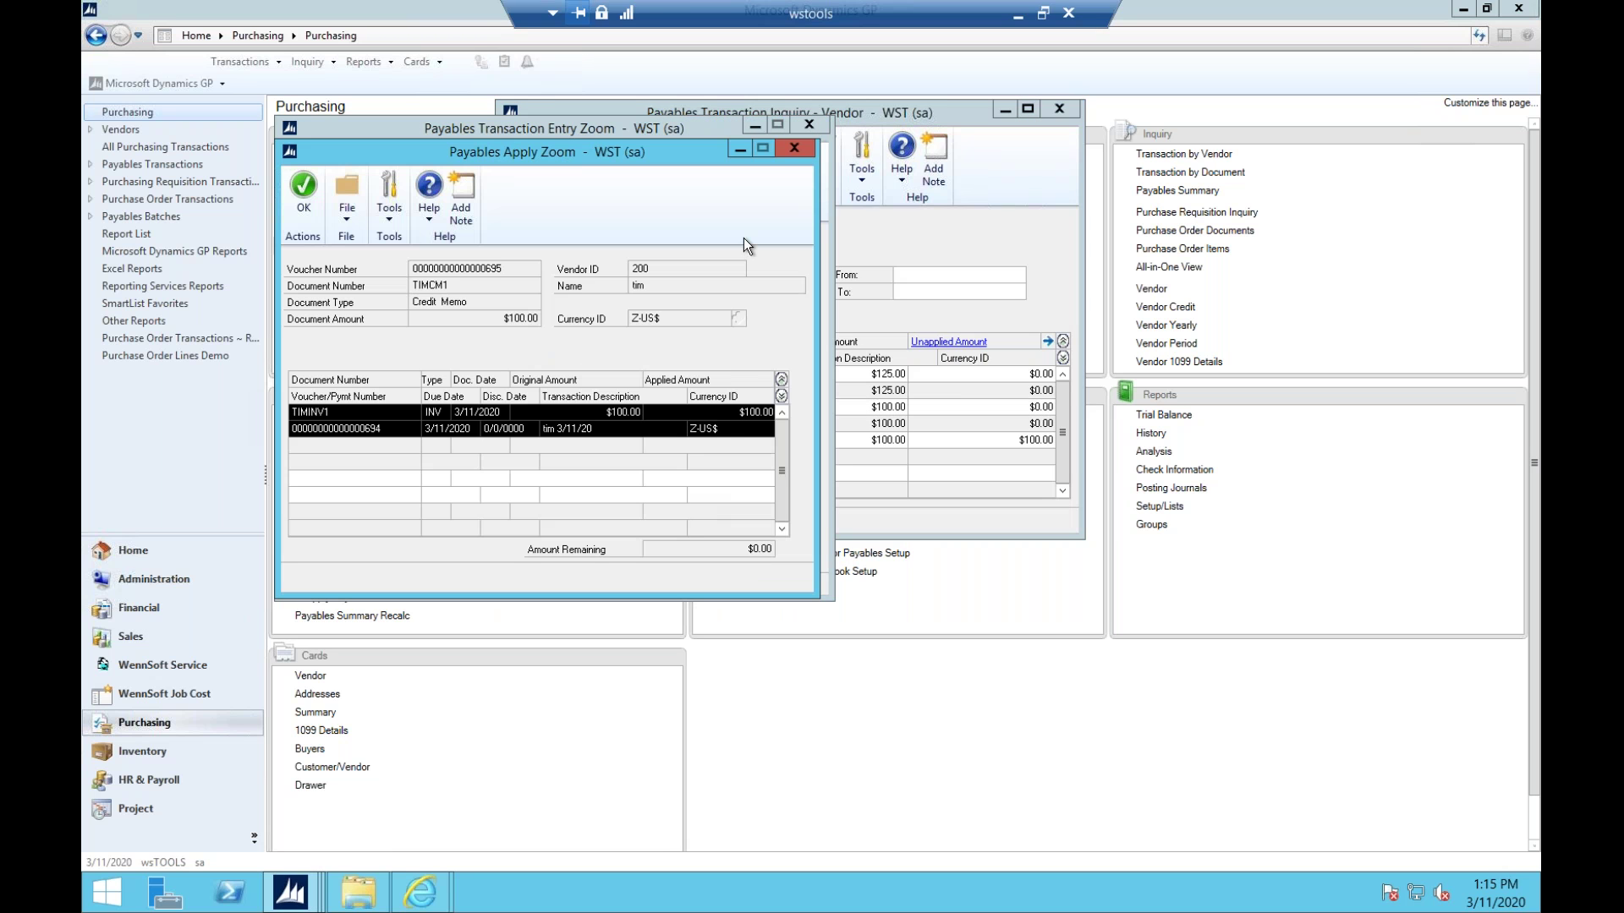
pyautogui.click(794, 149)
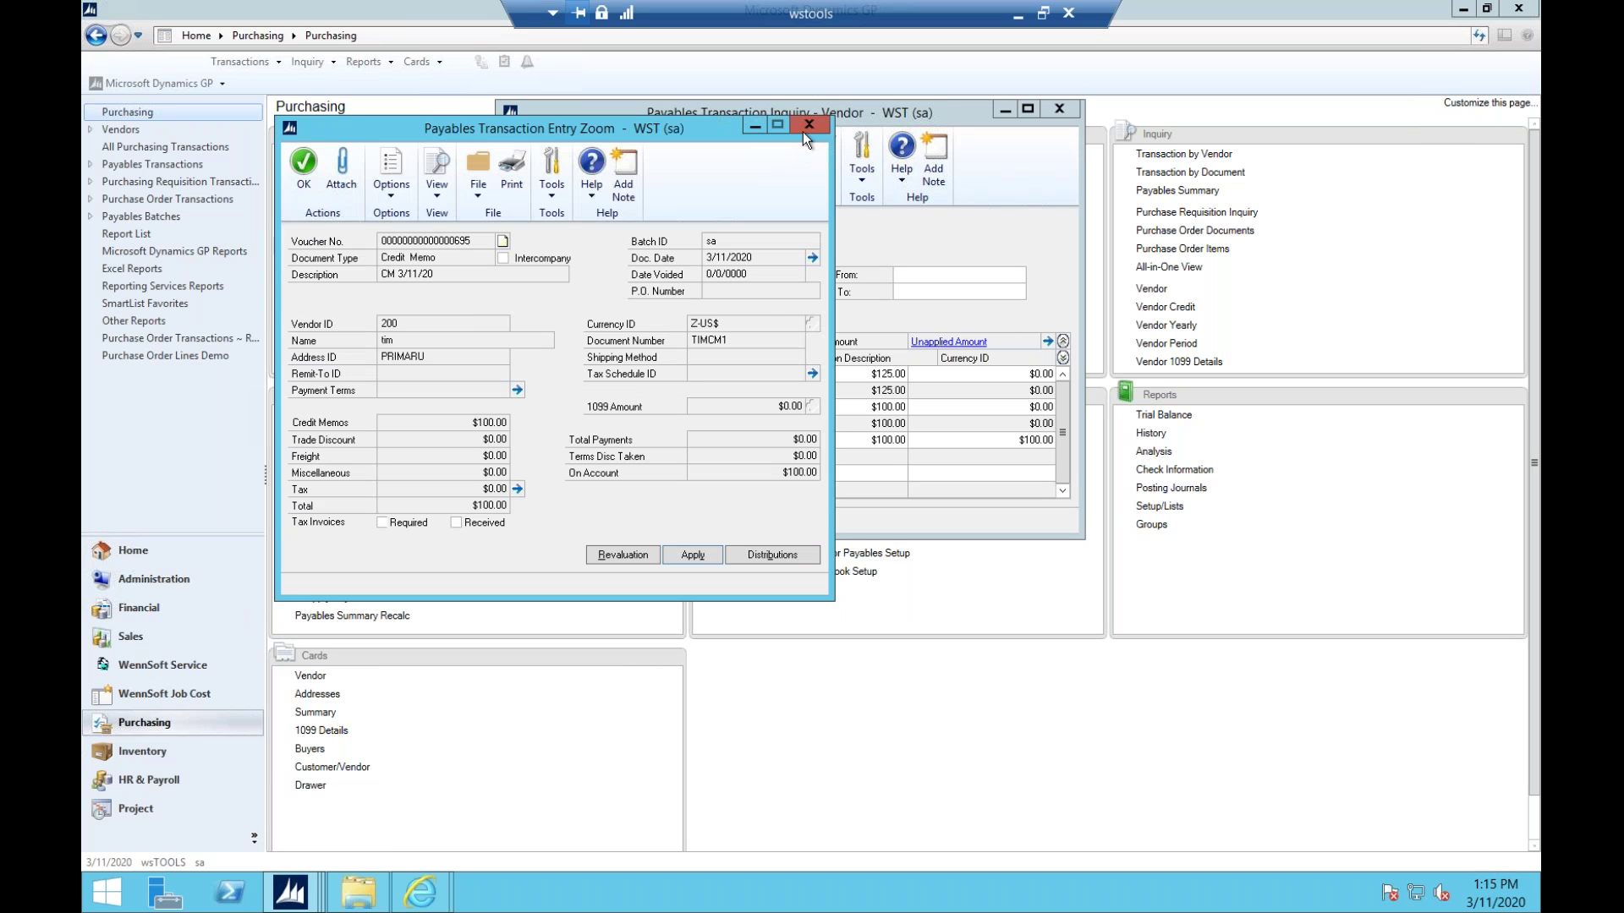
pyautogui.click(801, 127)
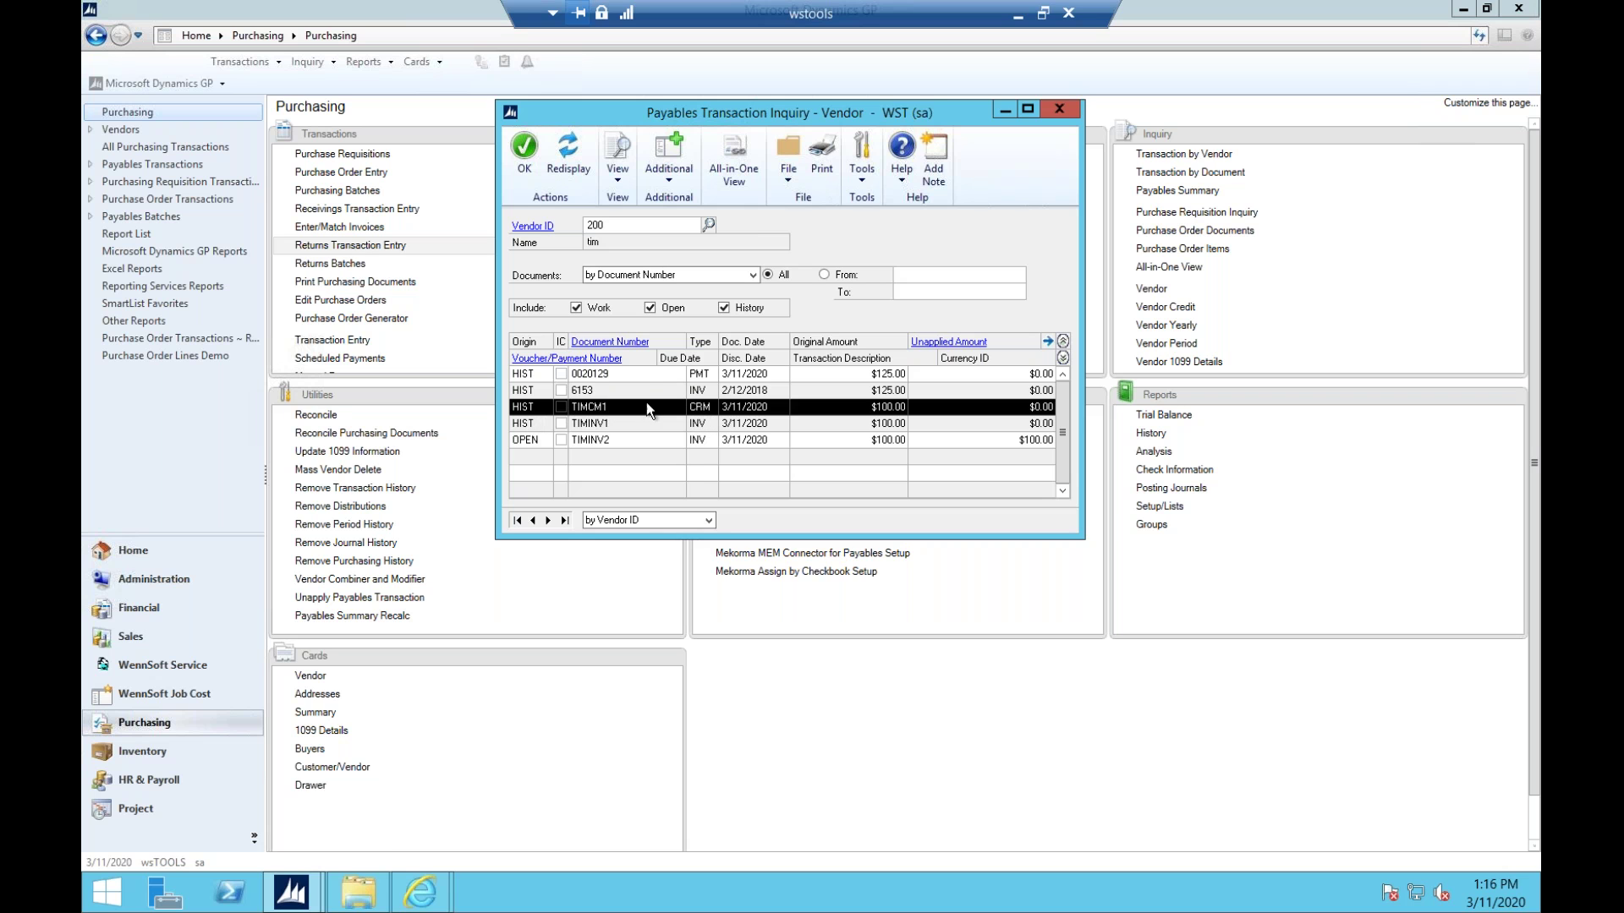
# Reopen credit memo TIMCM1 to check which invoice it is applied to, highlight document TIMINV2, and close the vendor inquiry.
pyautogui.click(604, 361)
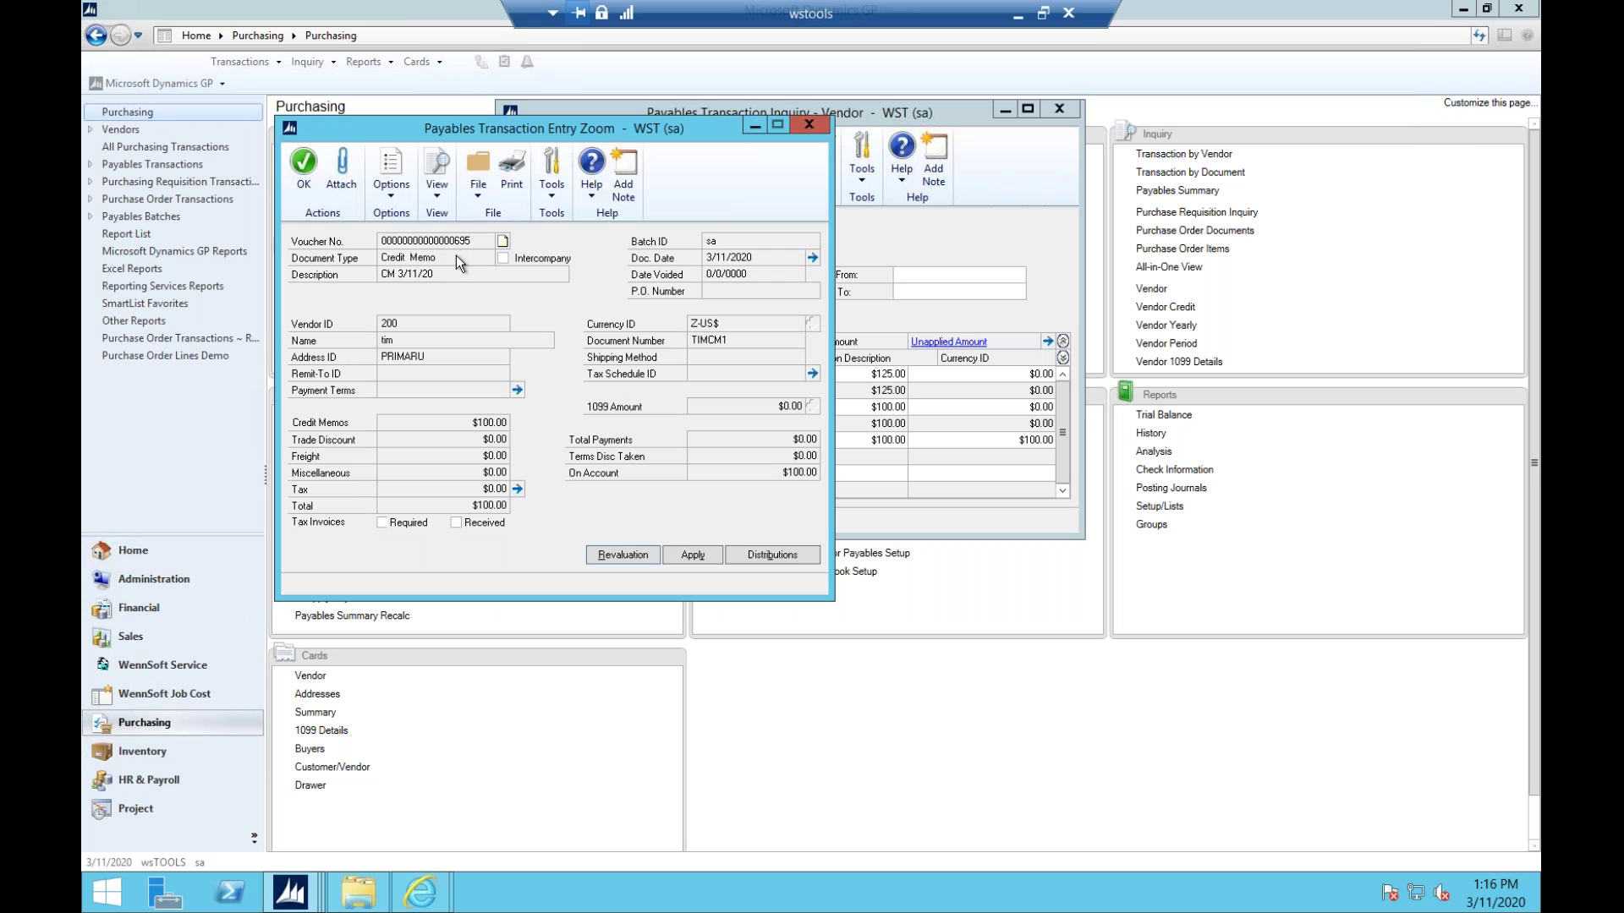
pyautogui.click(693, 556)
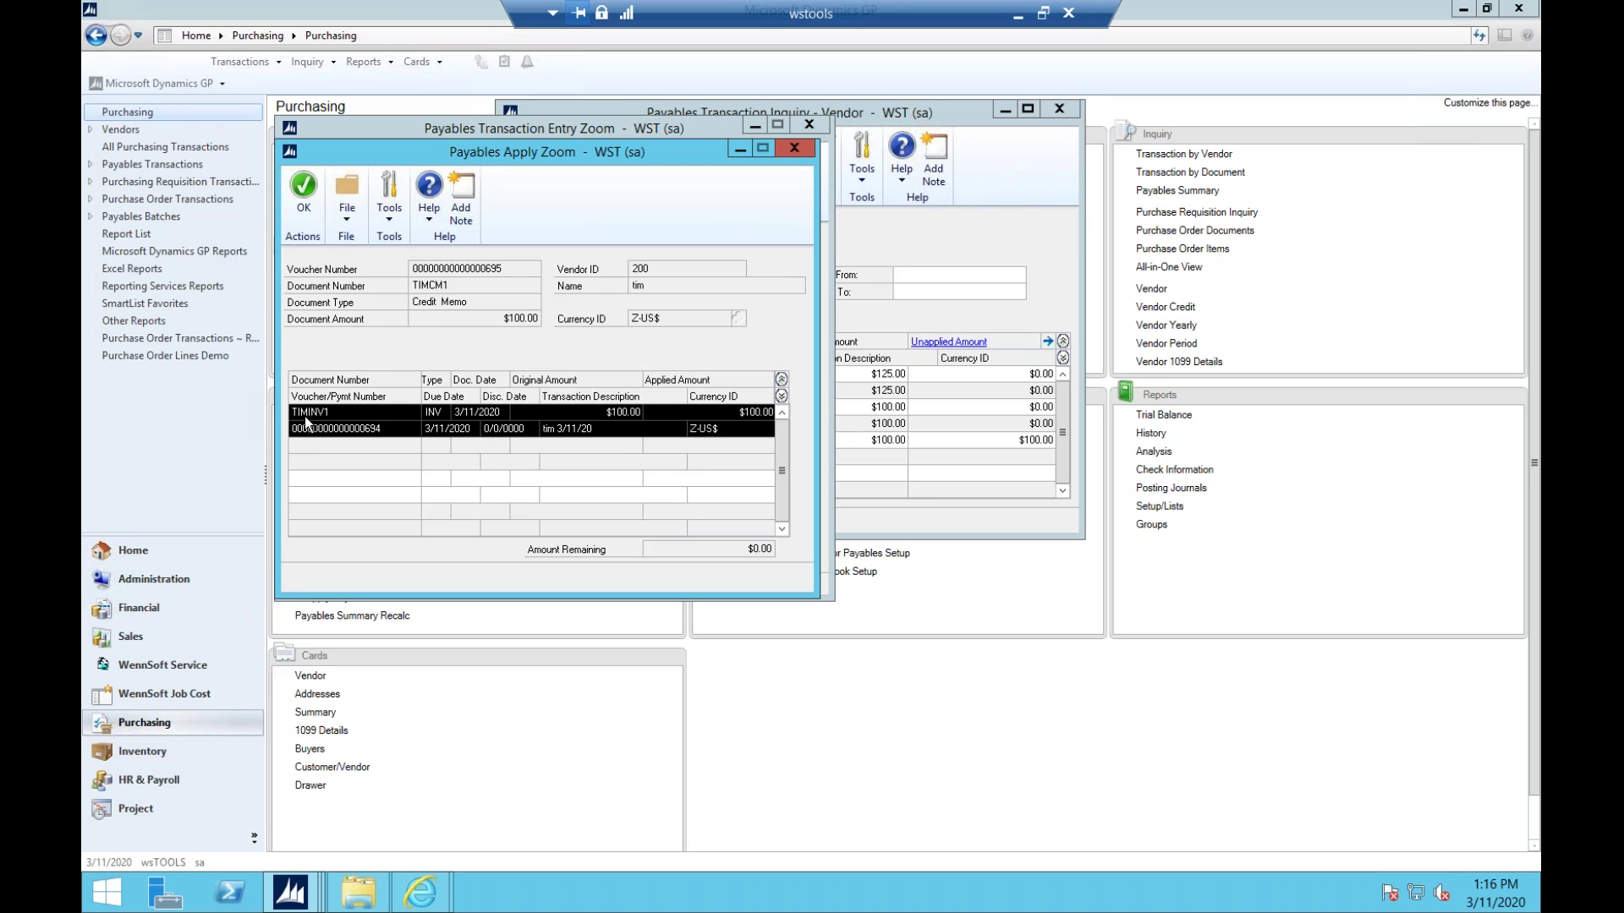
pyautogui.click(781, 394)
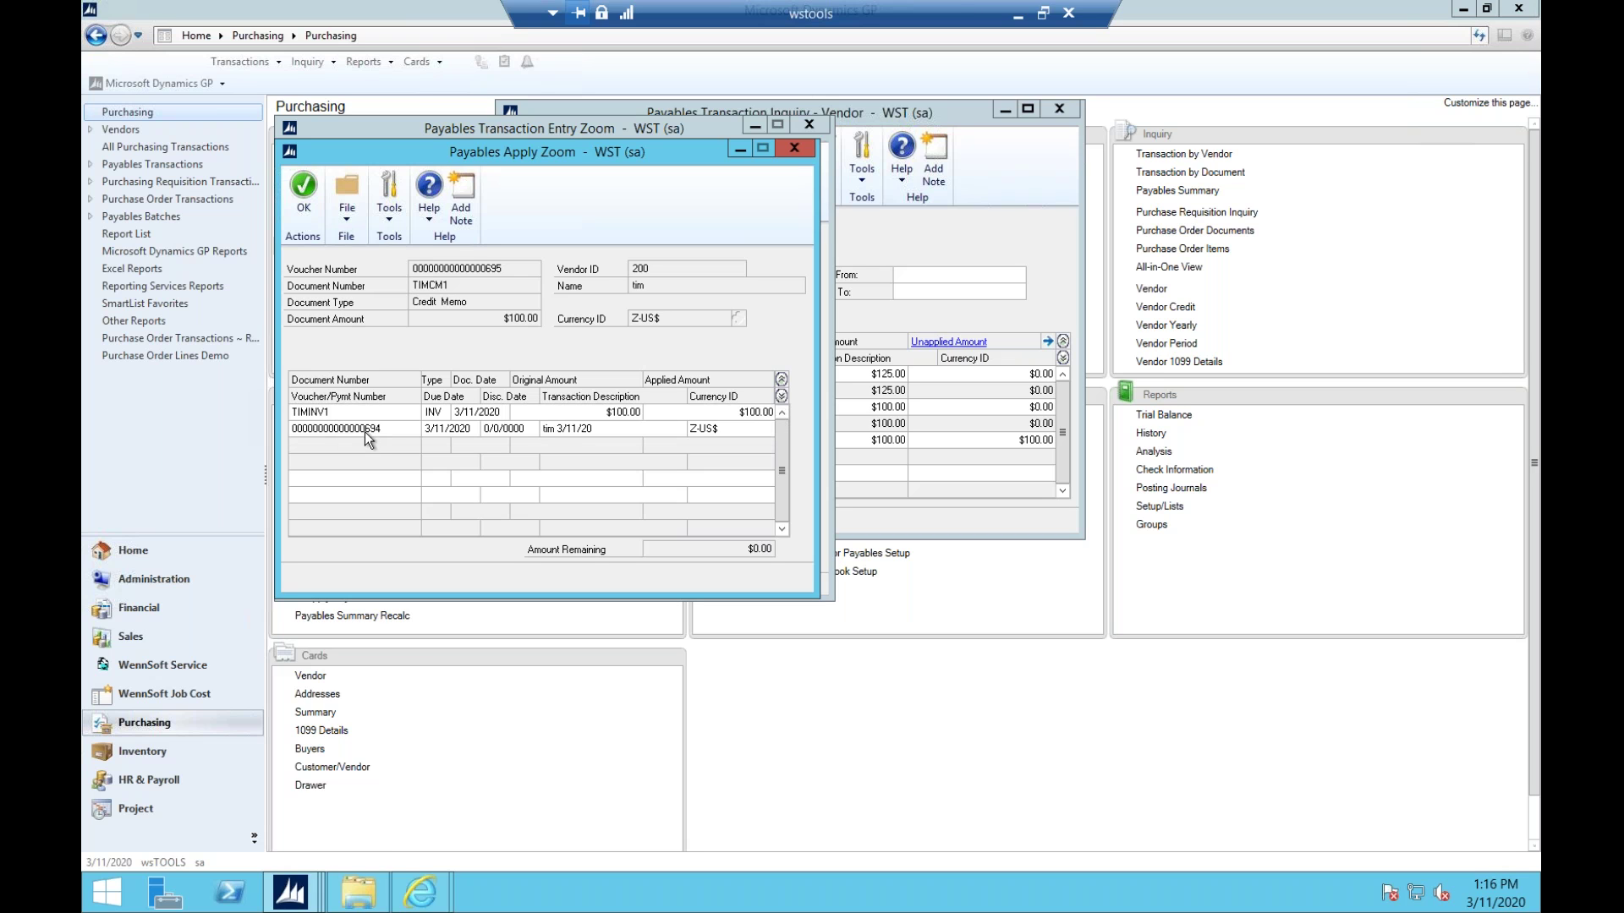
pyautogui.click(795, 150)
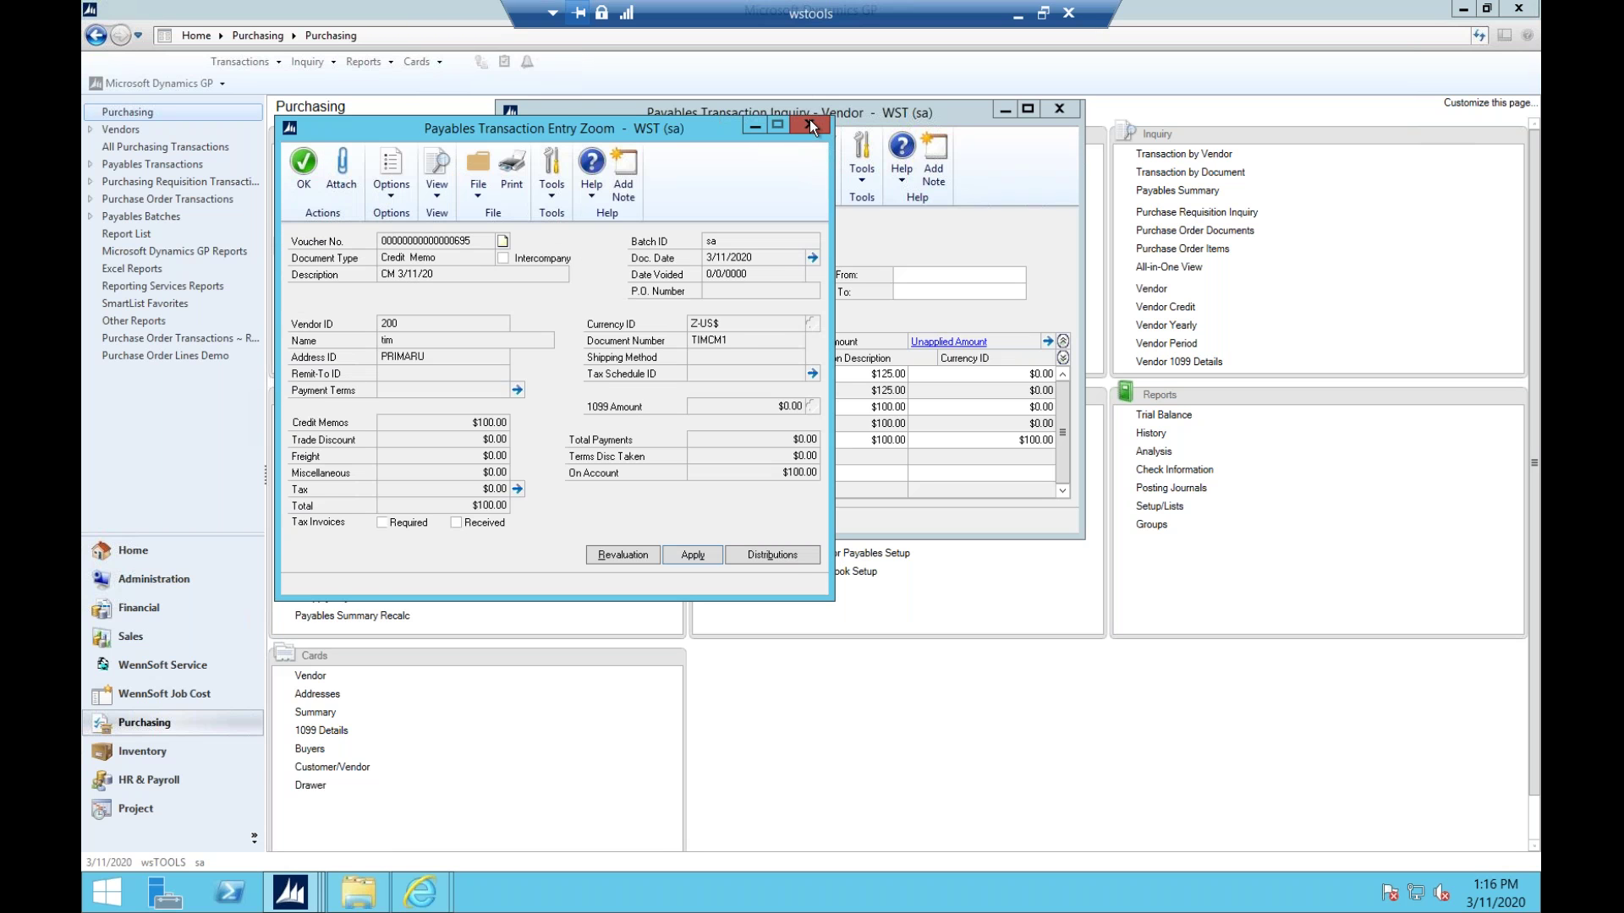
pyautogui.click(809, 125)
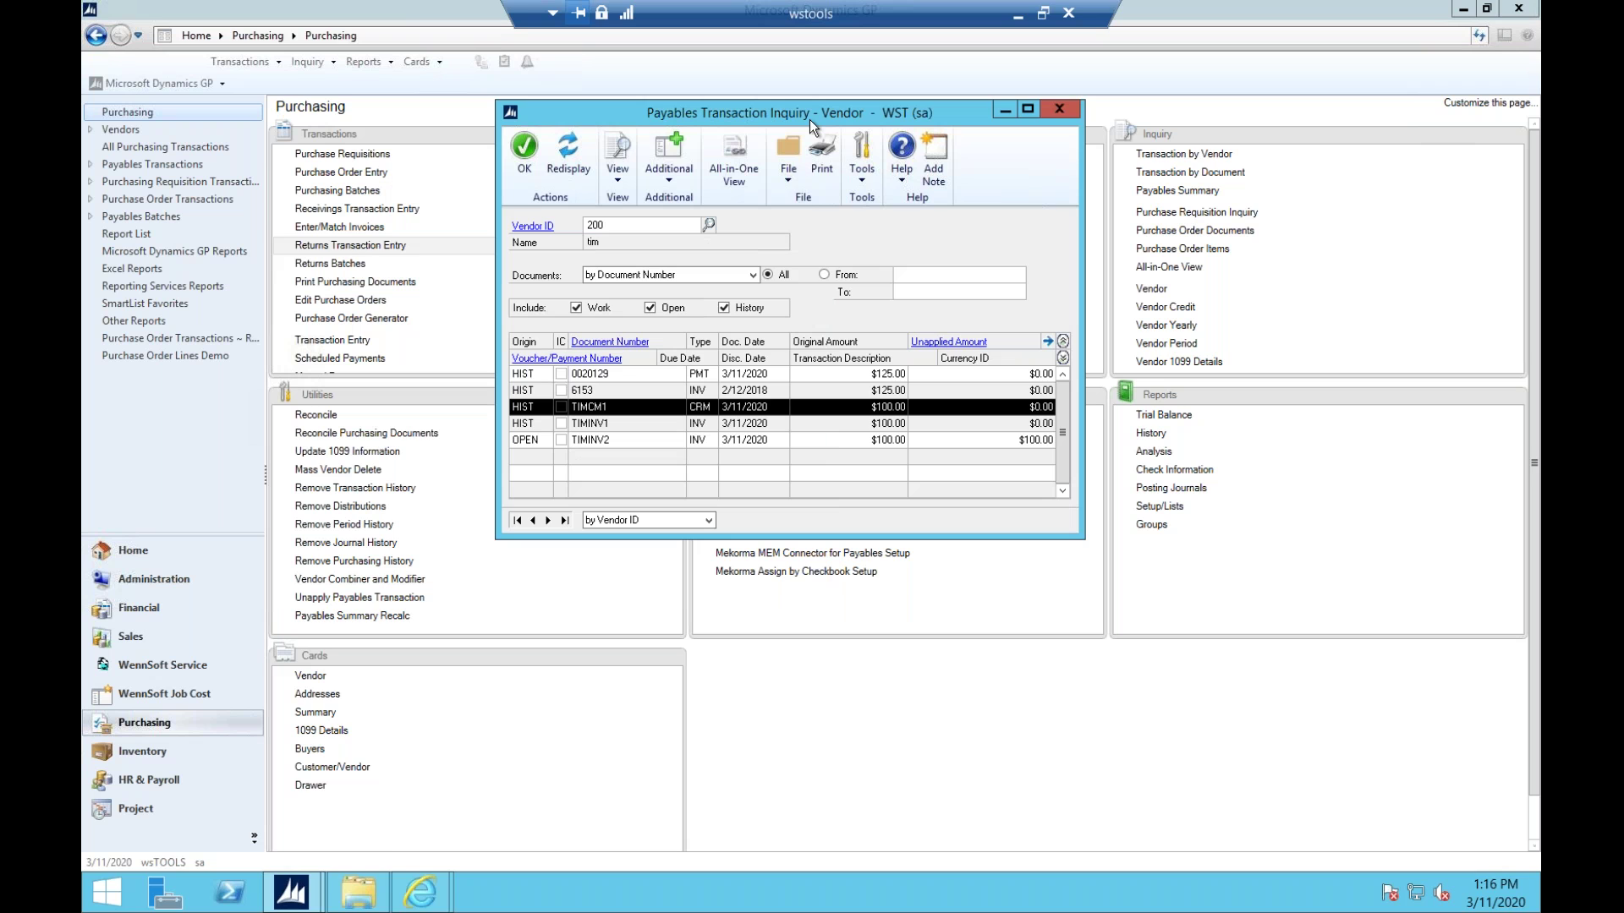
pyautogui.click(642, 441)
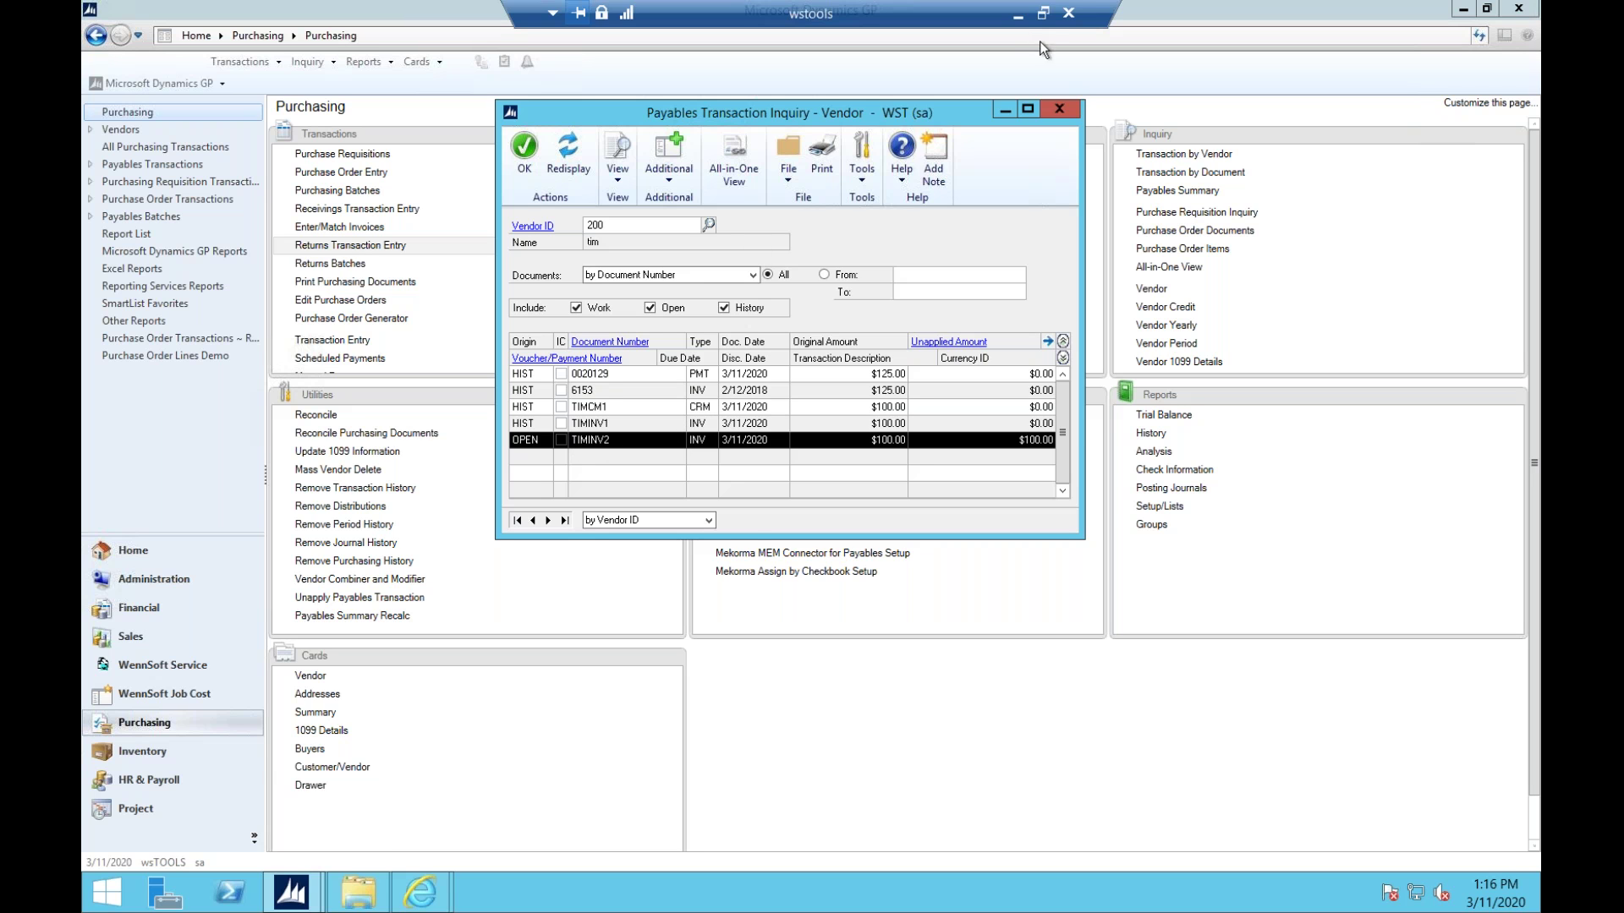
pyautogui.click(1058, 110)
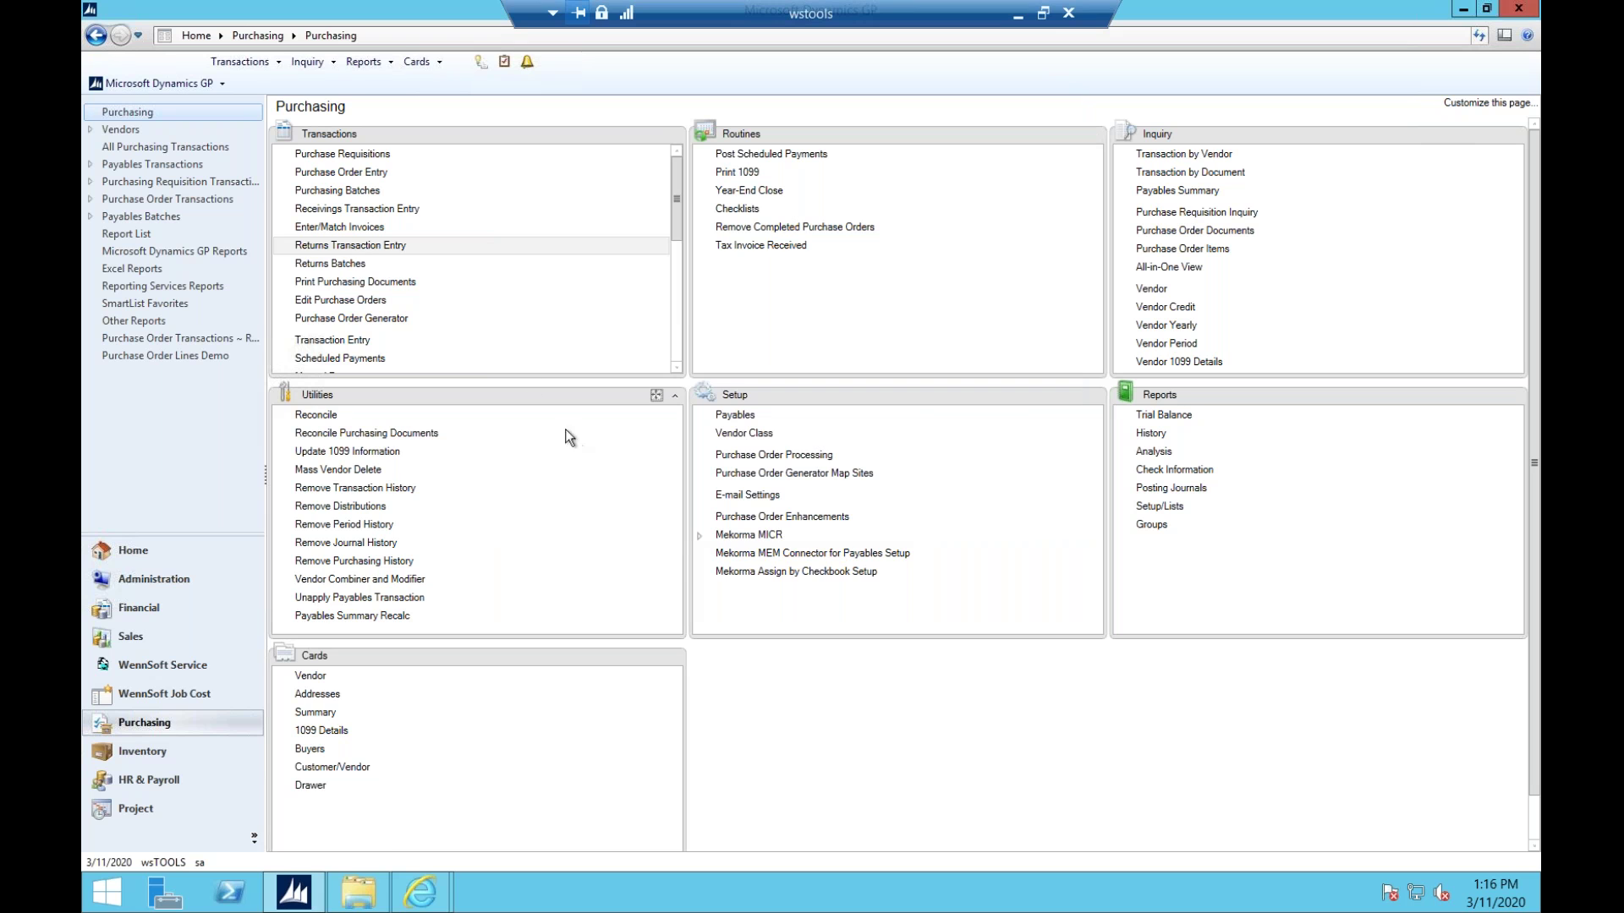
# Open the Unapply Payables Transaction utility for vendor ID 200 and list only history documents, excluding open ones.
pyautogui.click(331, 597)
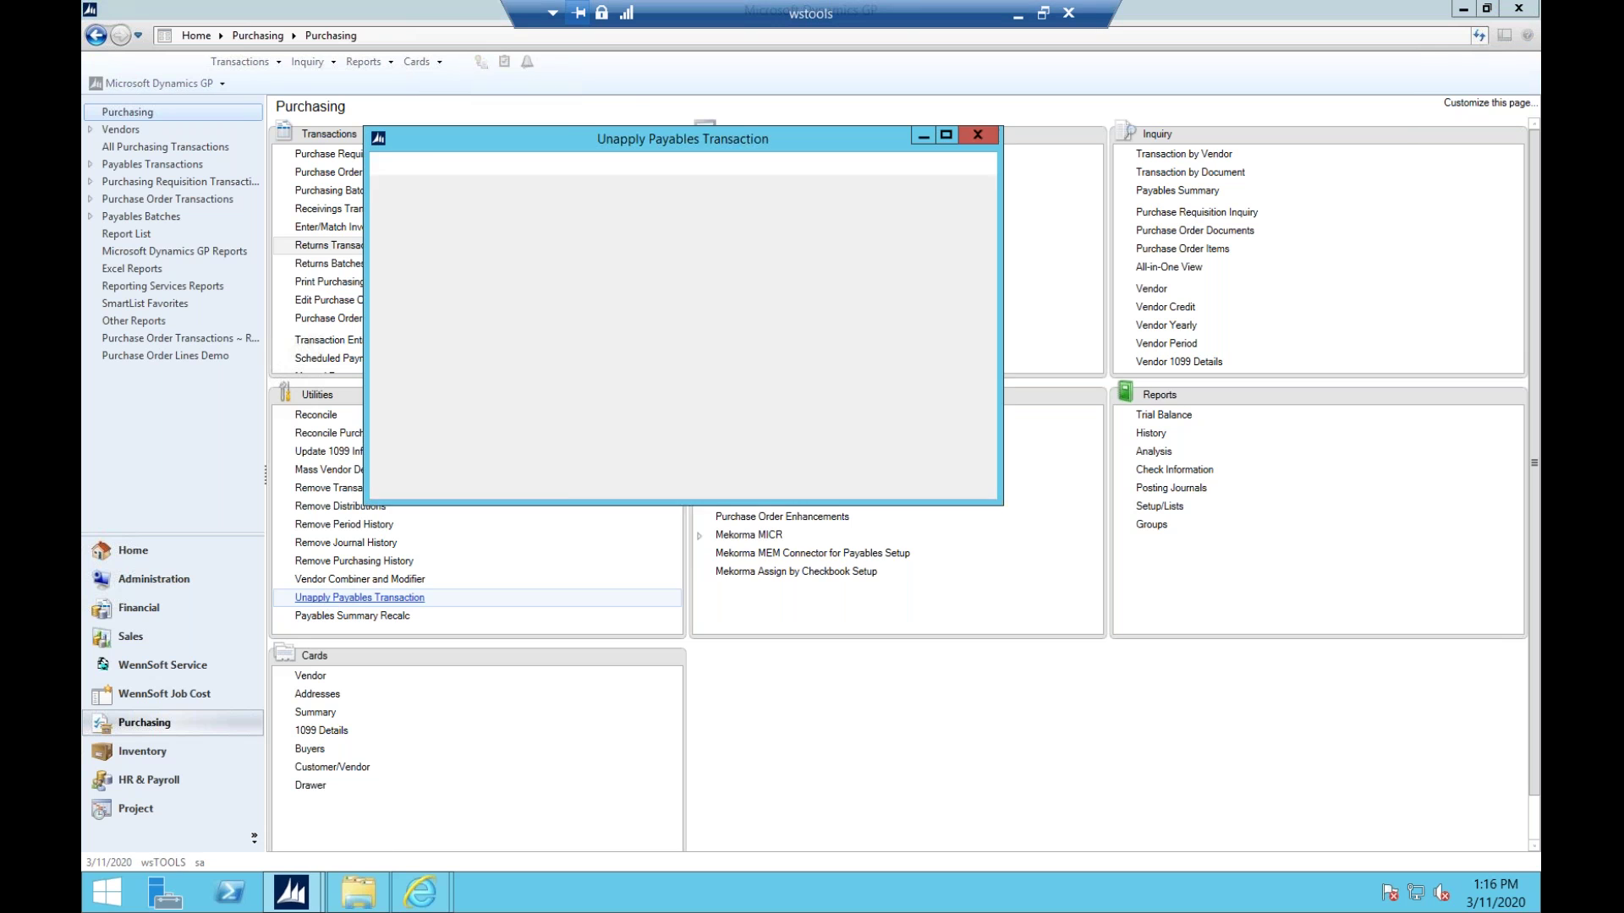
pyautogui.moveTo(651, 138); pyautogui.dragTo(734, 129)
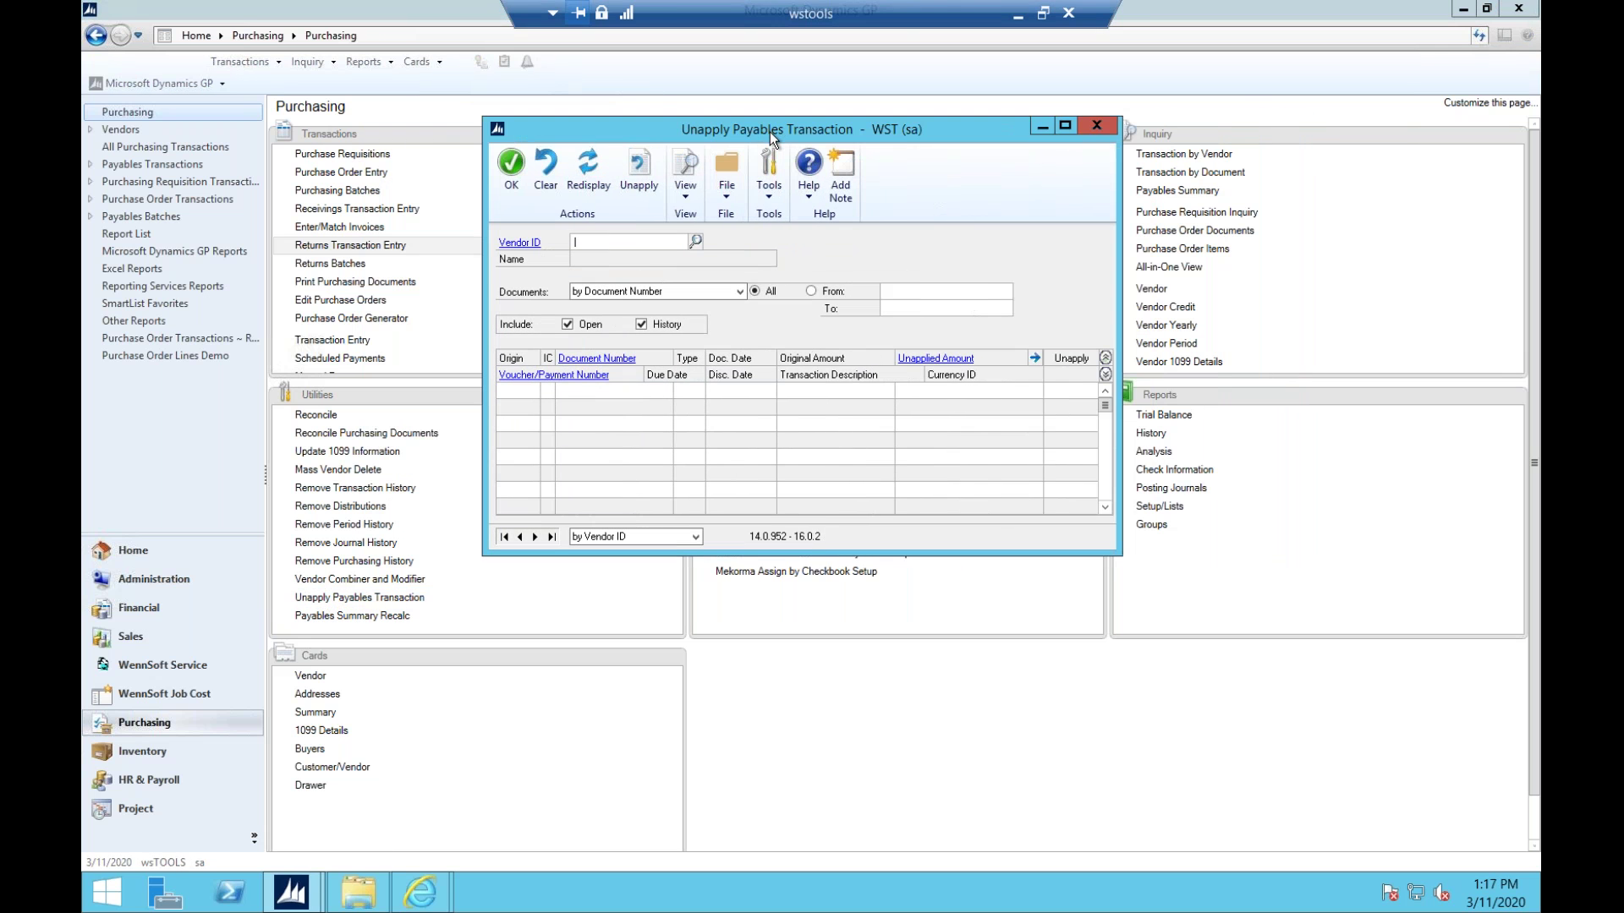
pyautogui.click(695, 243)
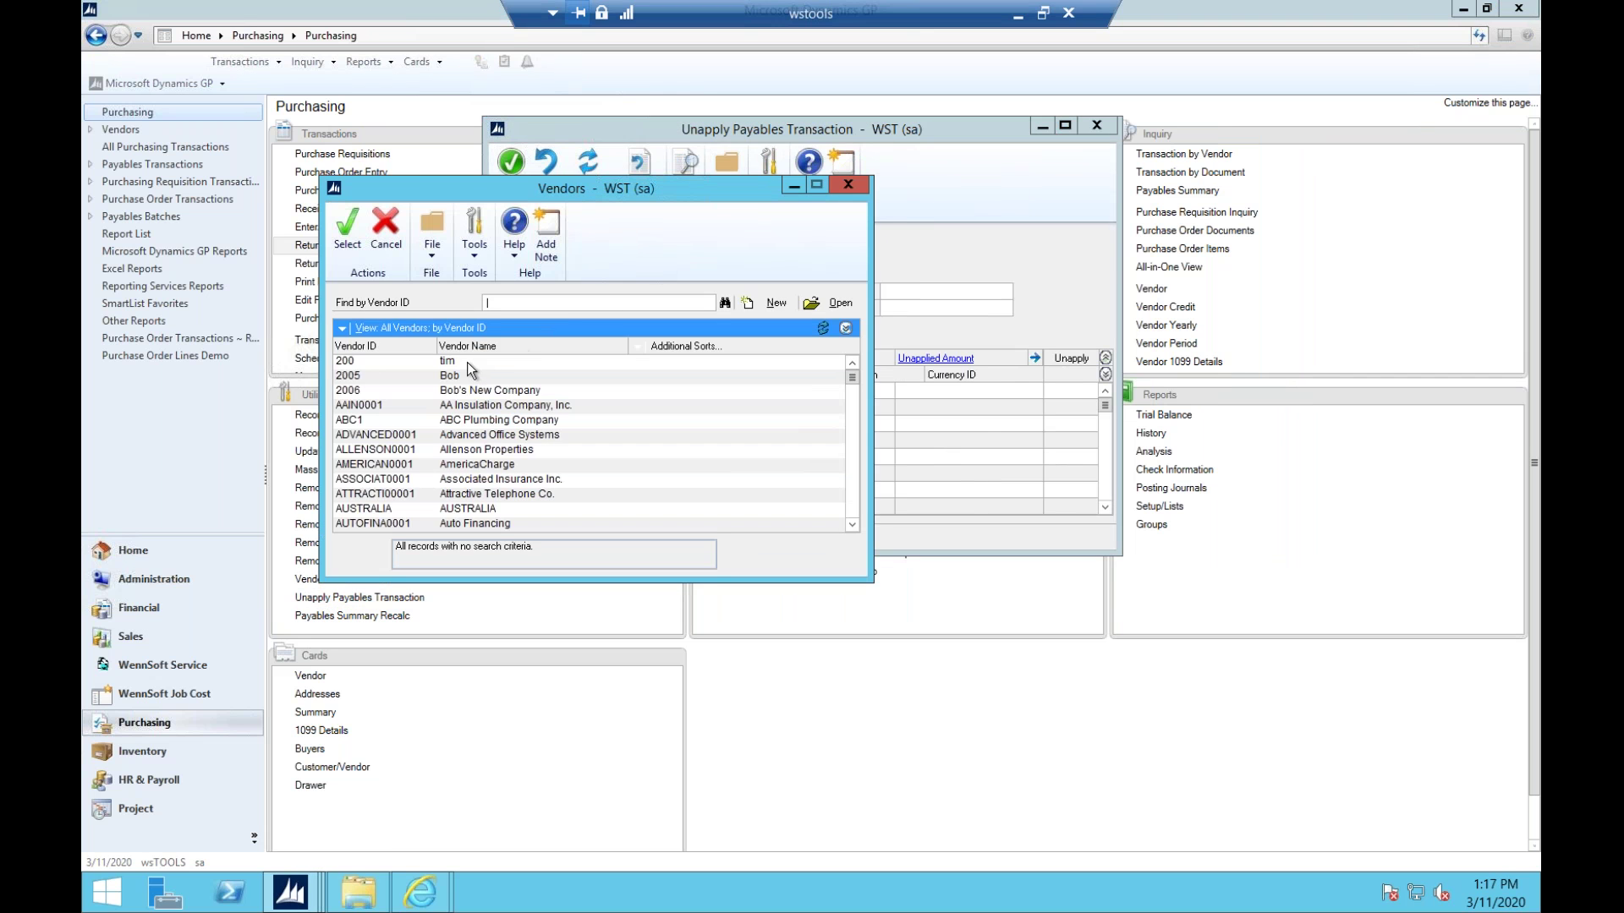
pyautogui.click(465, 362)
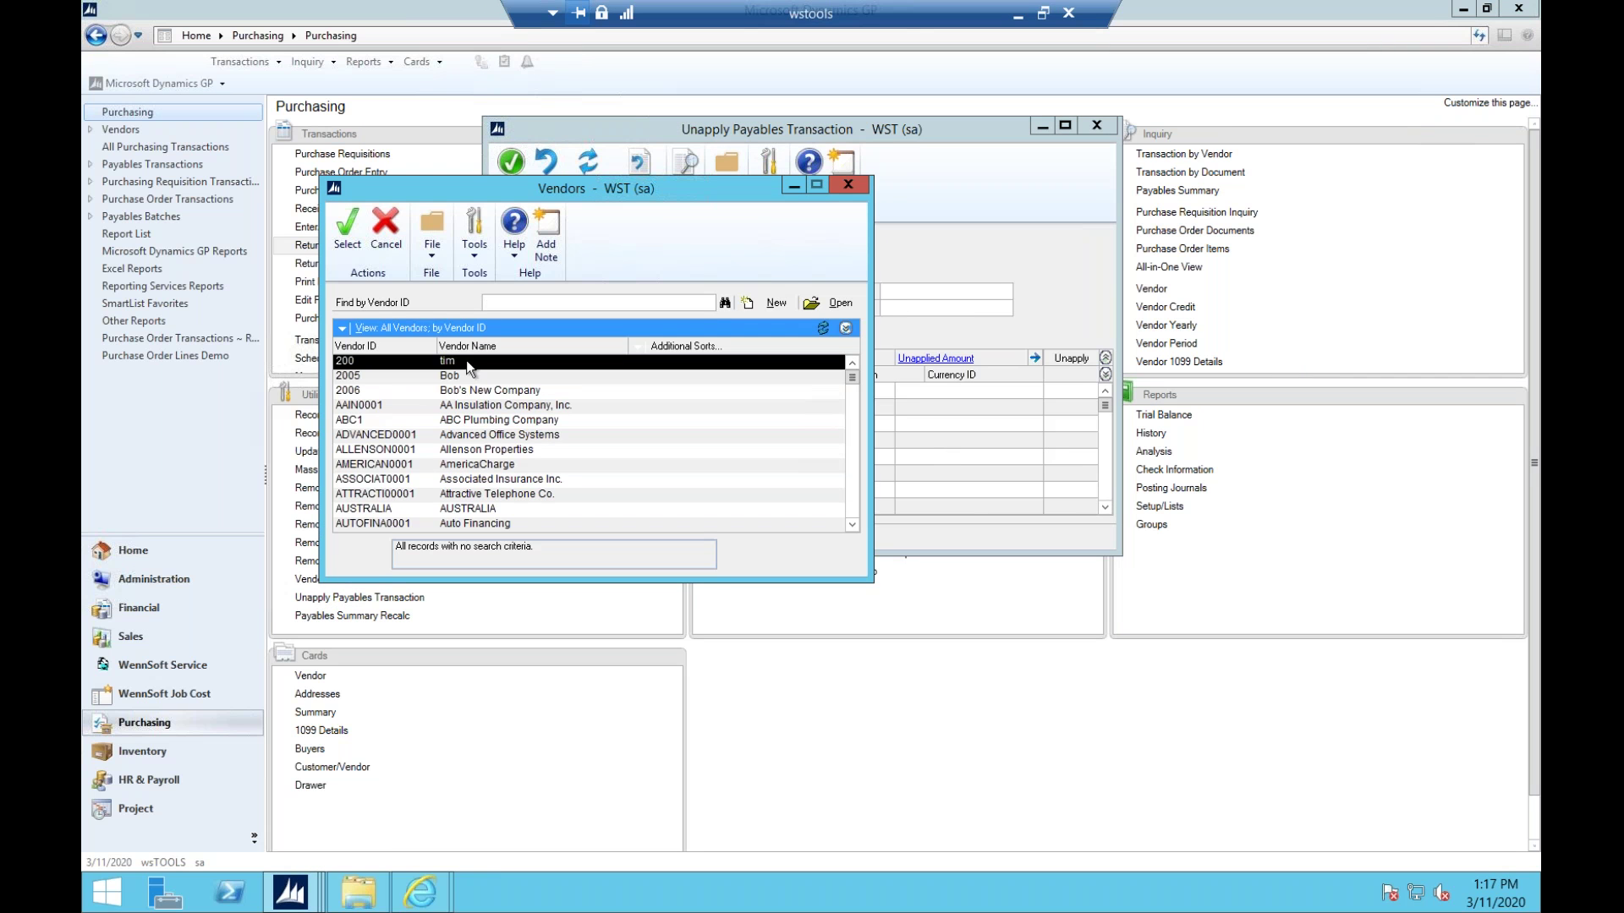
pyautogui.click(347, 228)
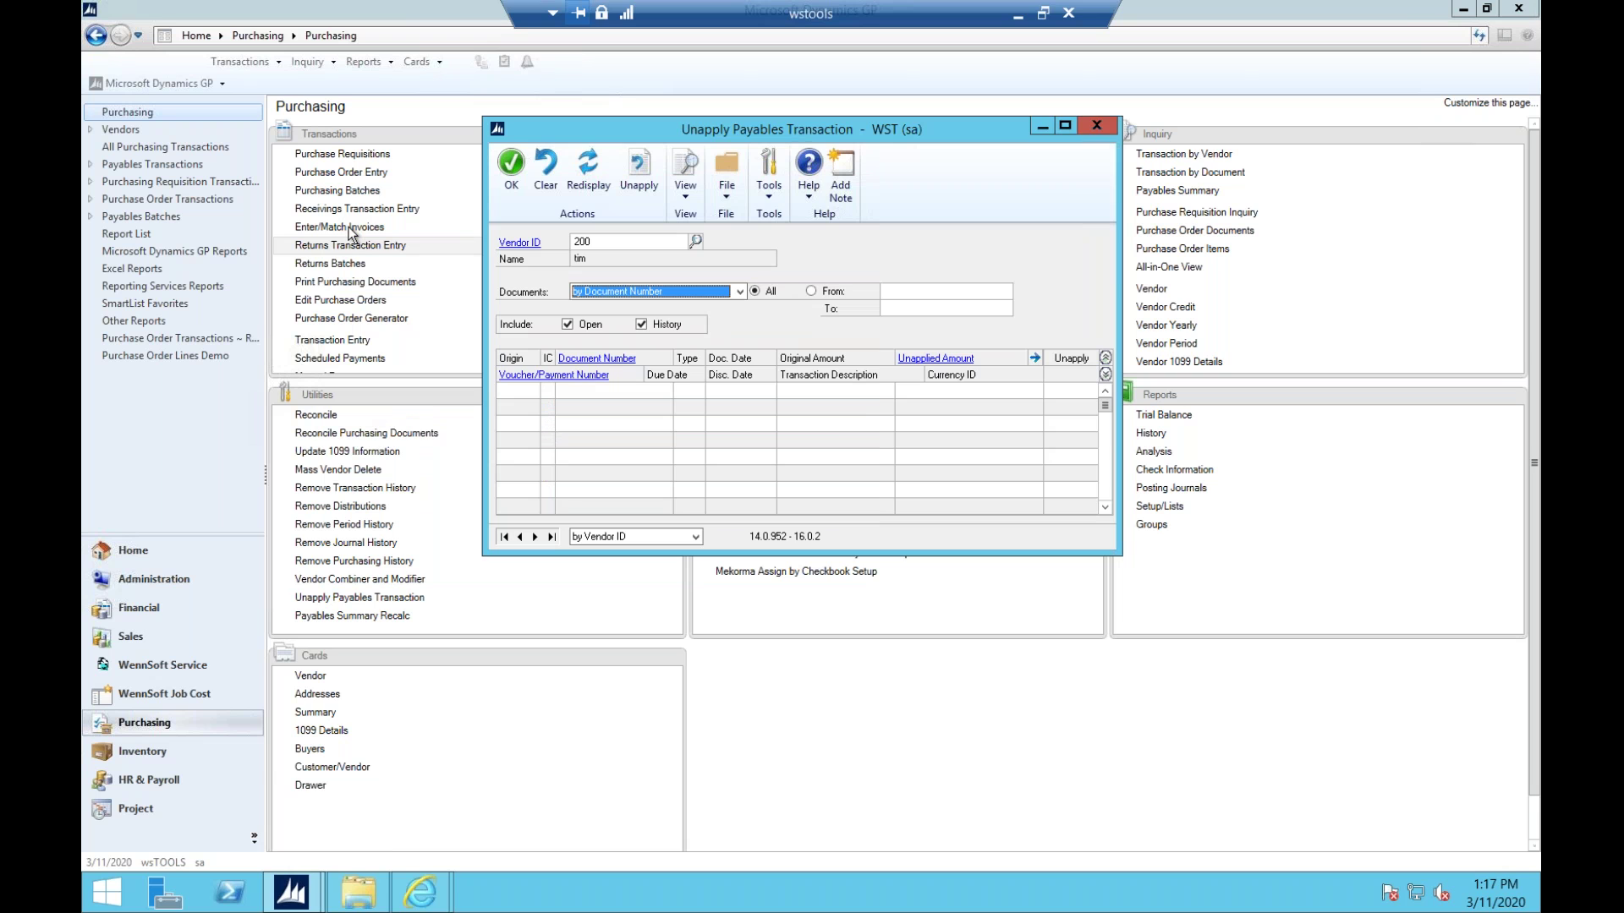
pyautogui.click(566, 324)
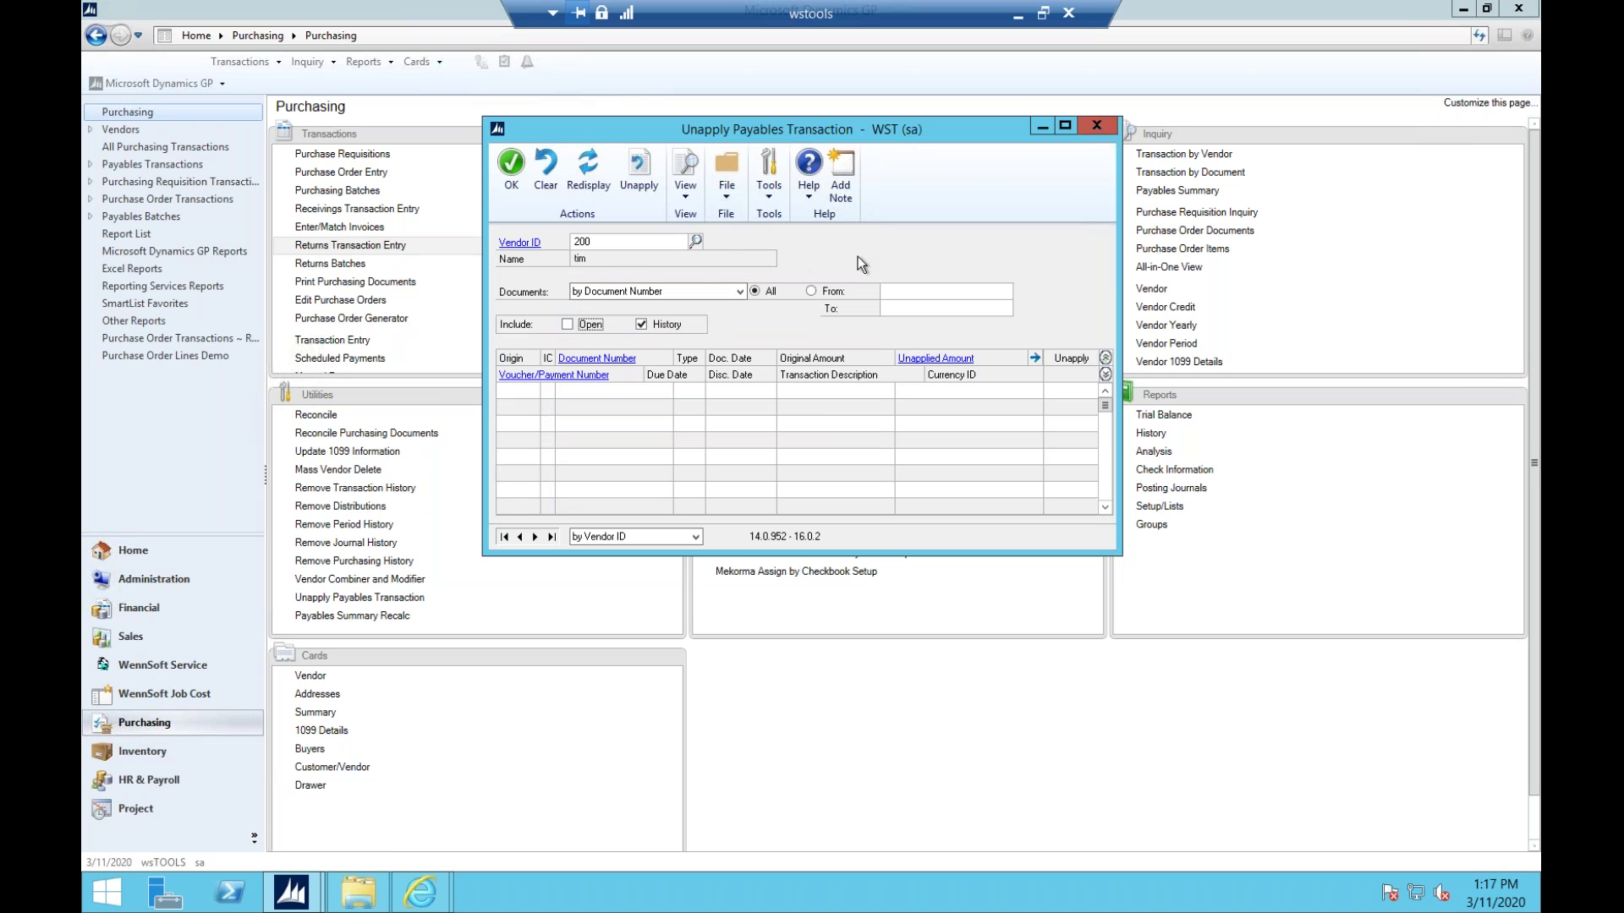
pyautogui.click(590, 173)
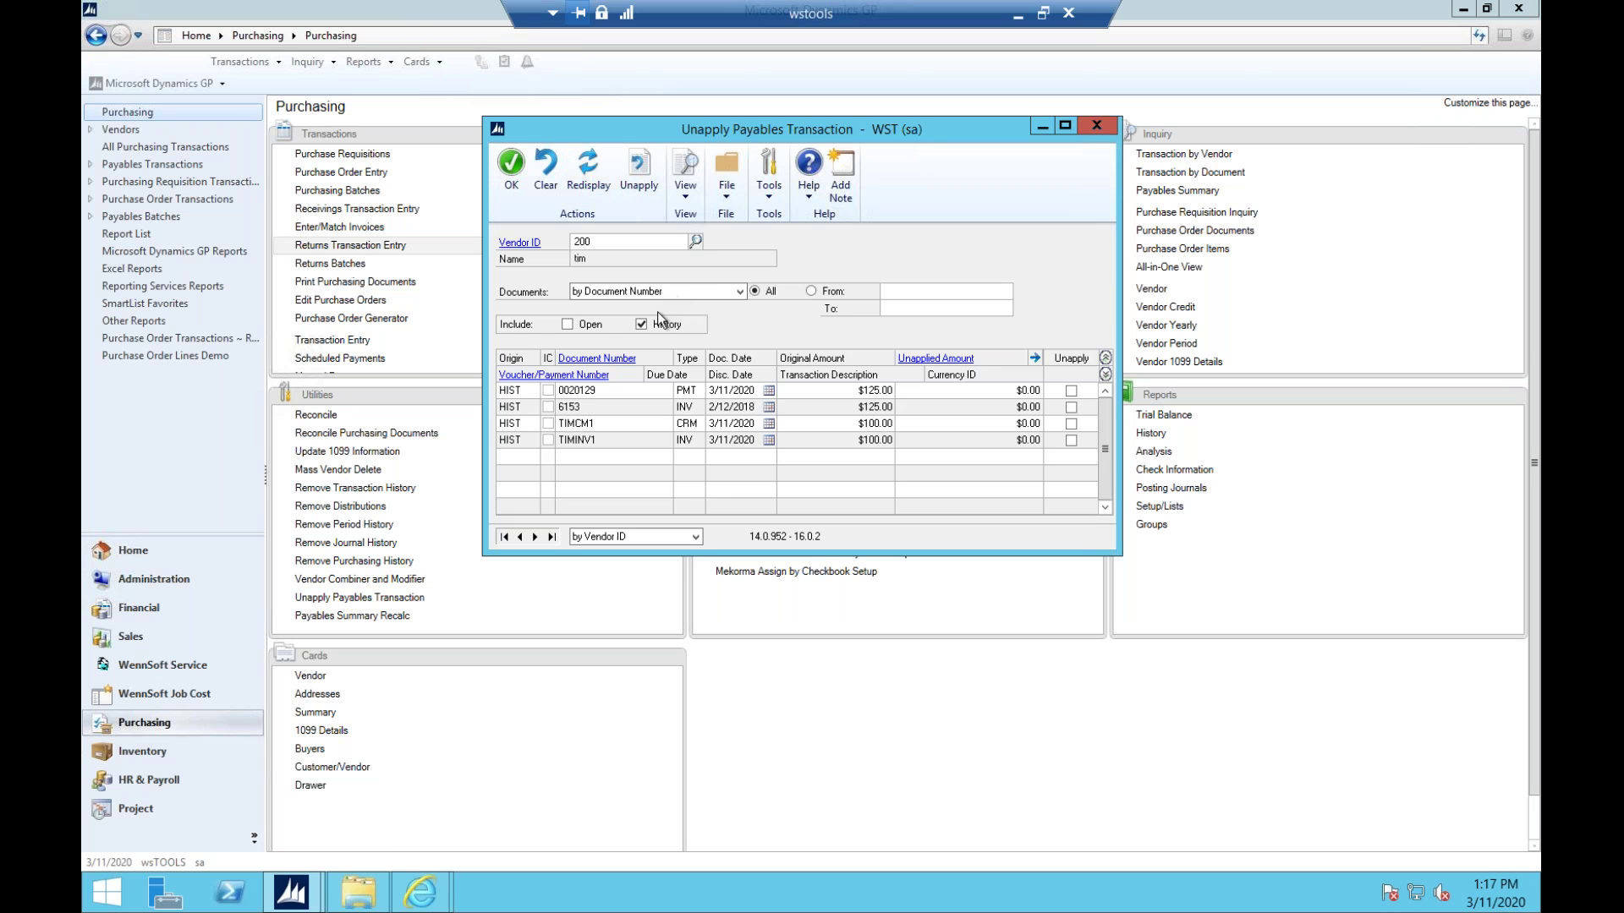
# Review the document sorting options and check the apply details of credit memo TIMCM1 from the unapply list.
pyautogui.click(738, 293)
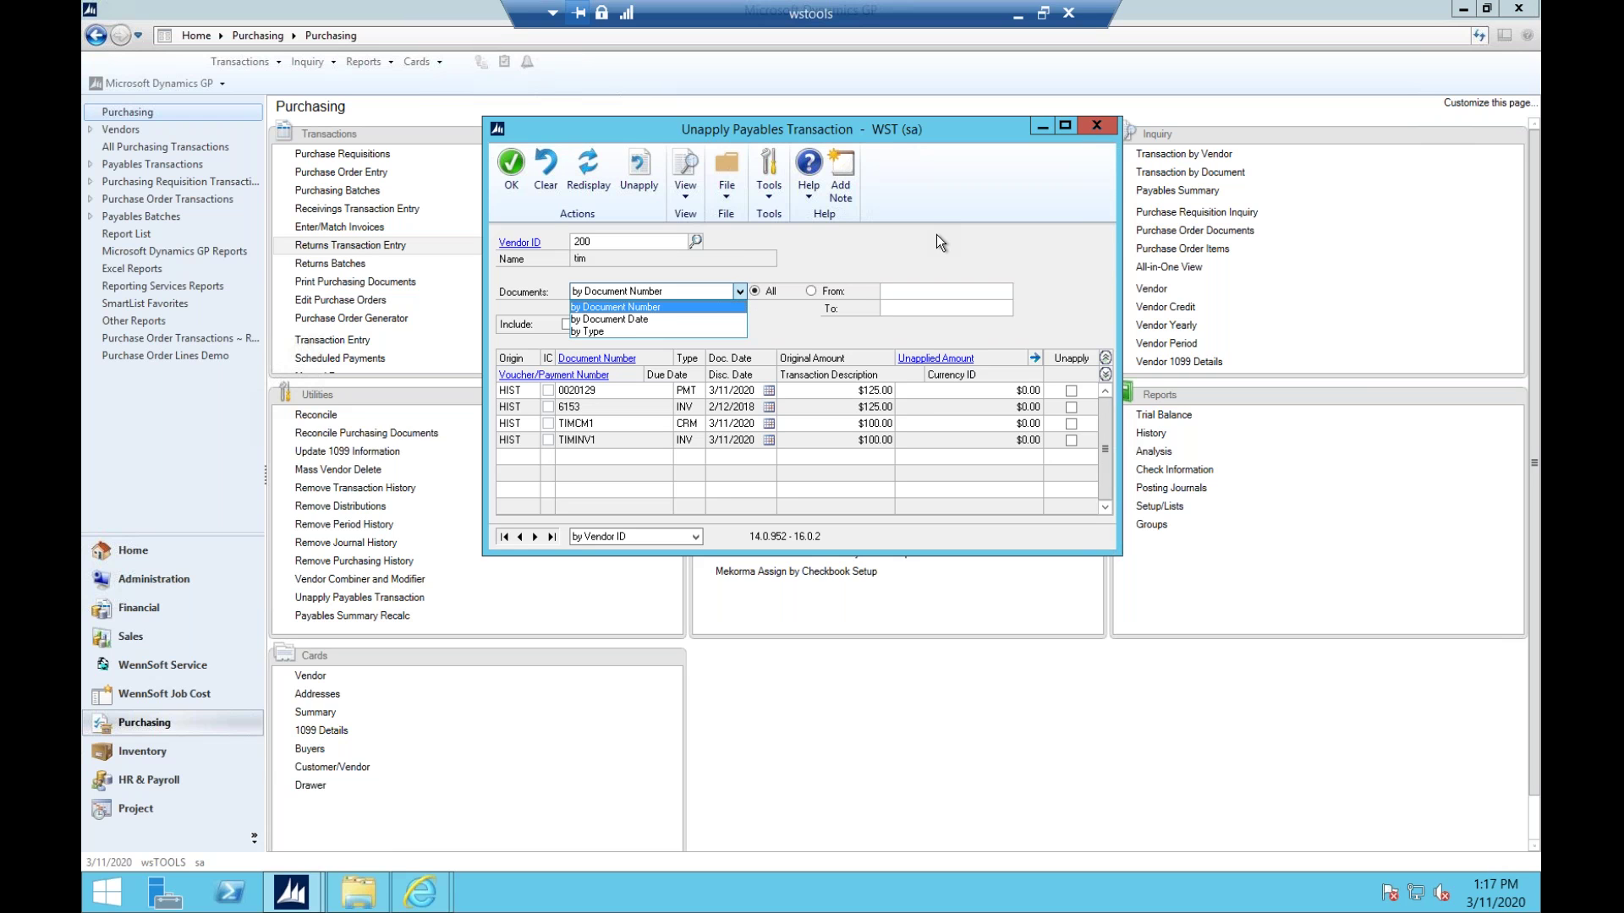
pyautogui.click(920, 304)
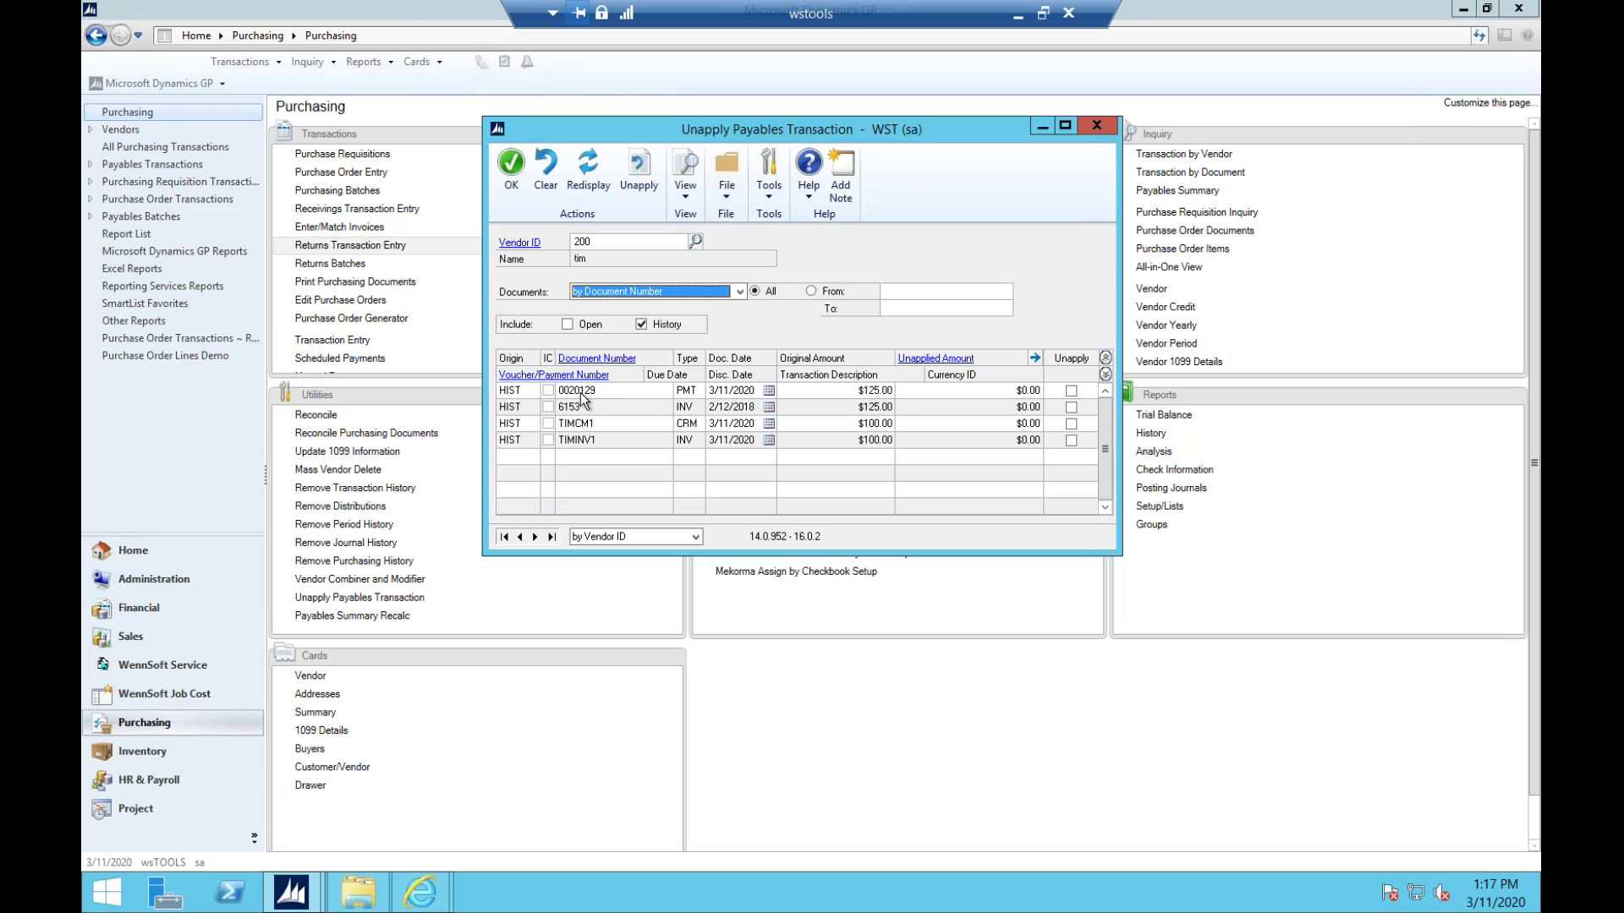
pyautogui.click(1071, 422)
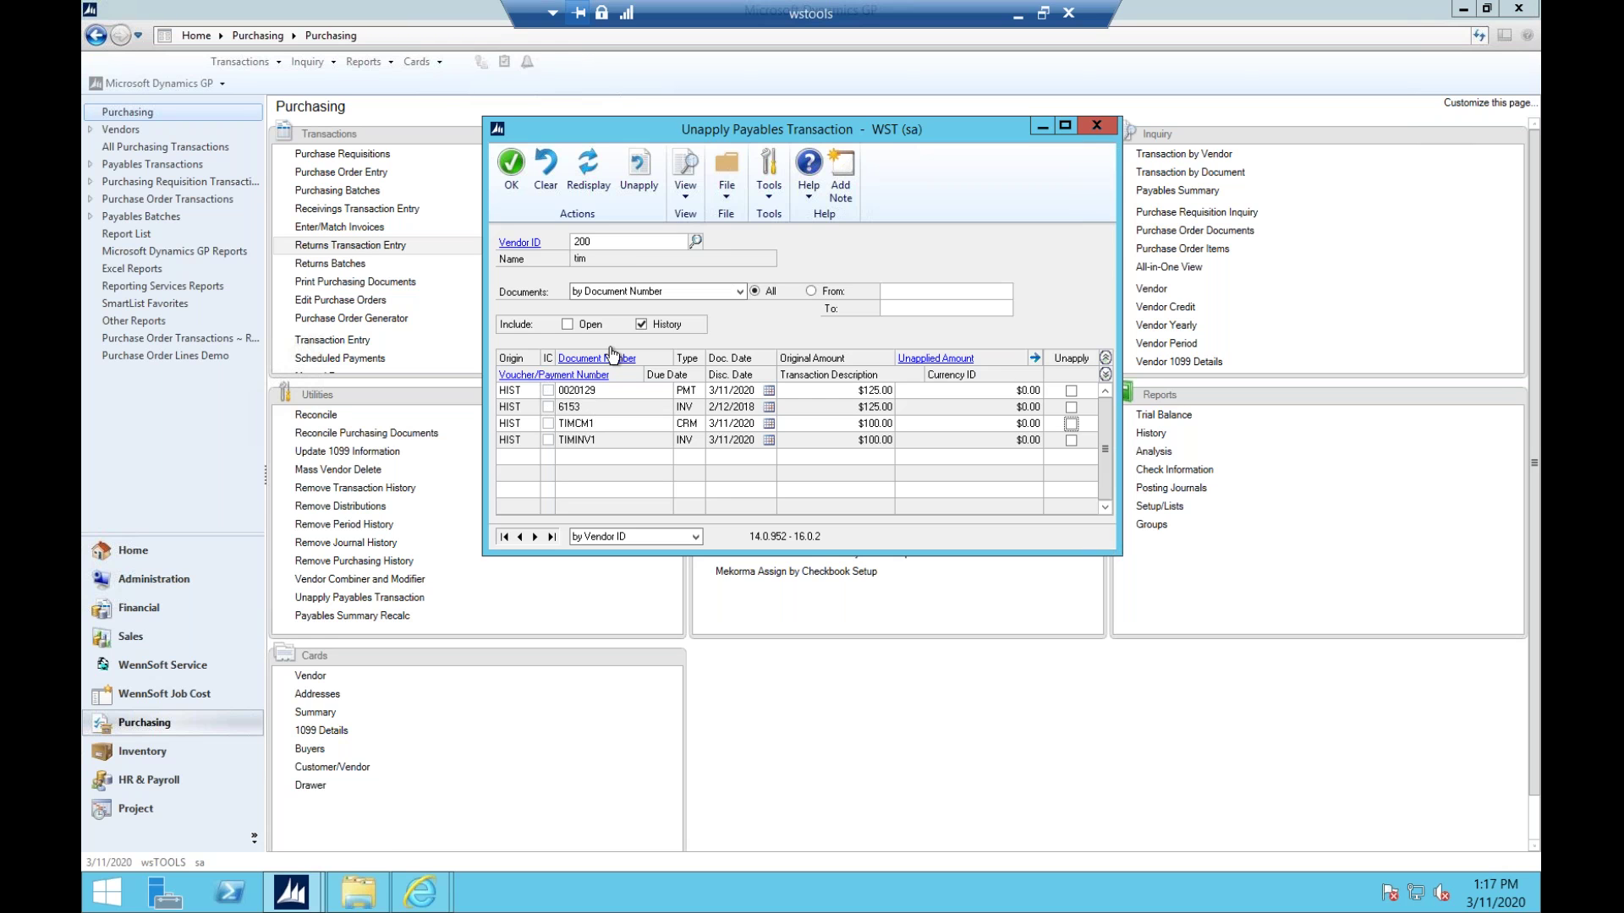
pyautogui.click(584, 377)
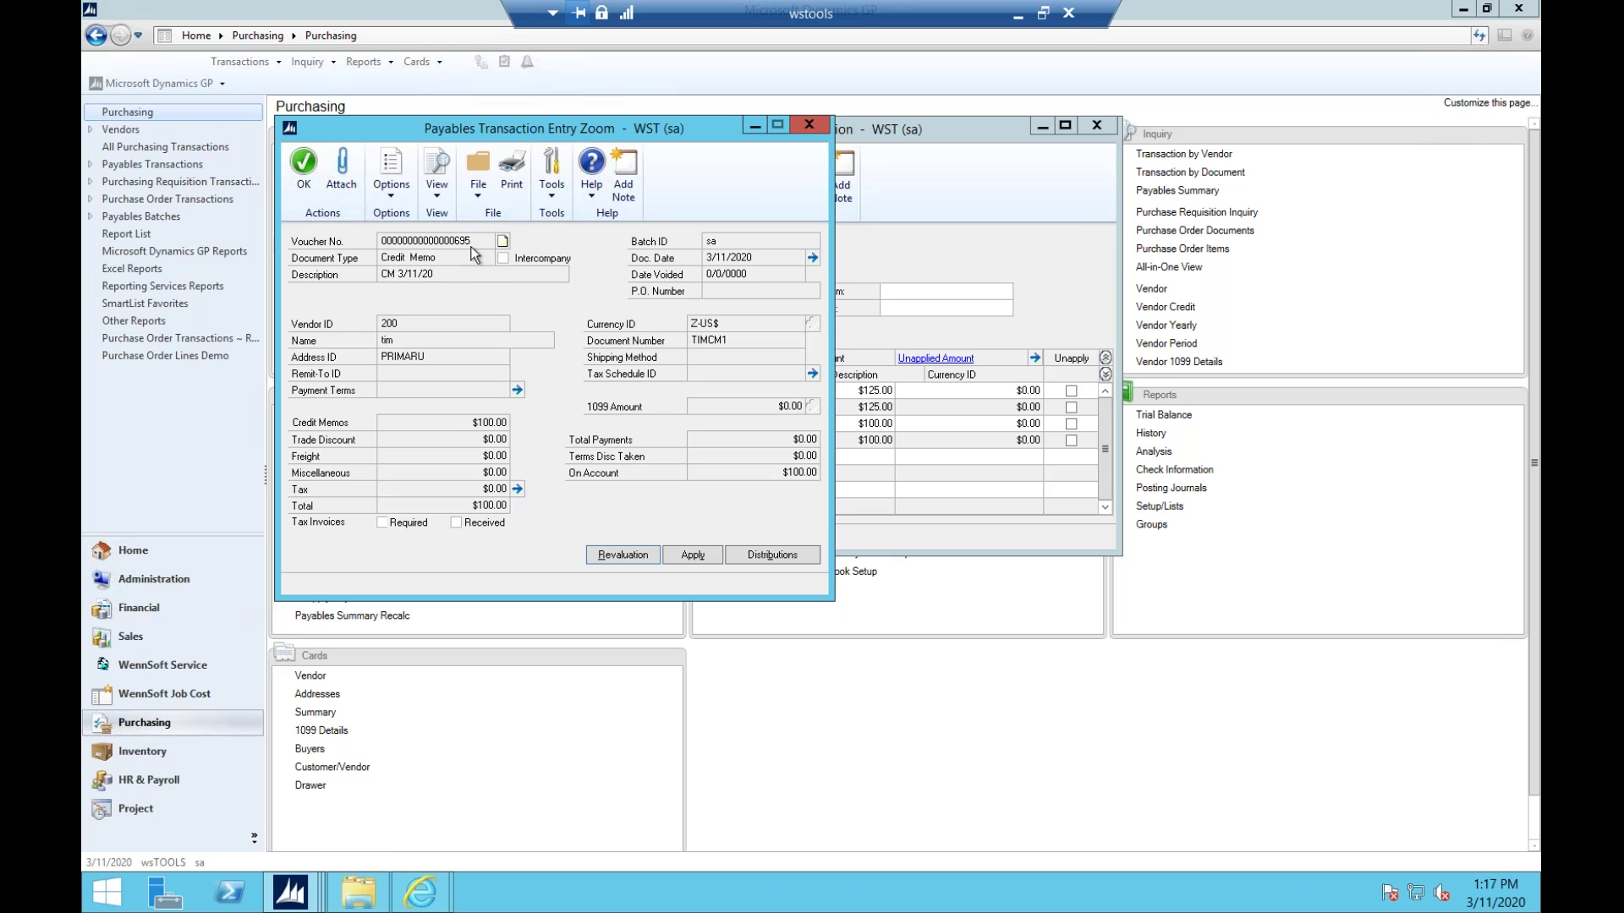
pyautogui.click(693, 554)
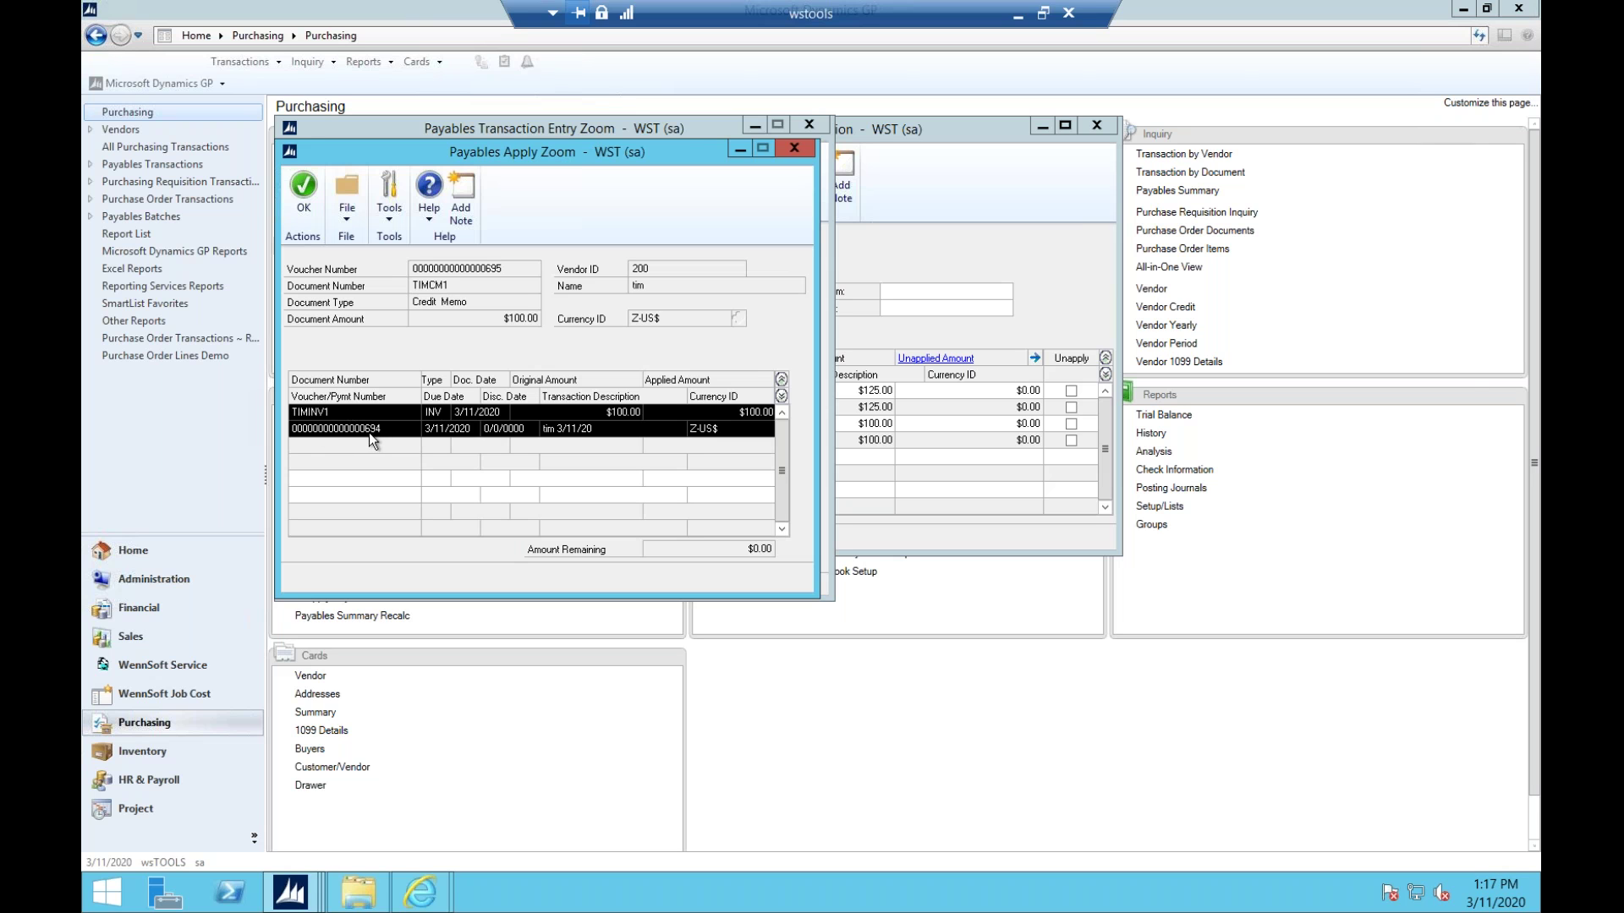
pyautogui.click(795, 149)
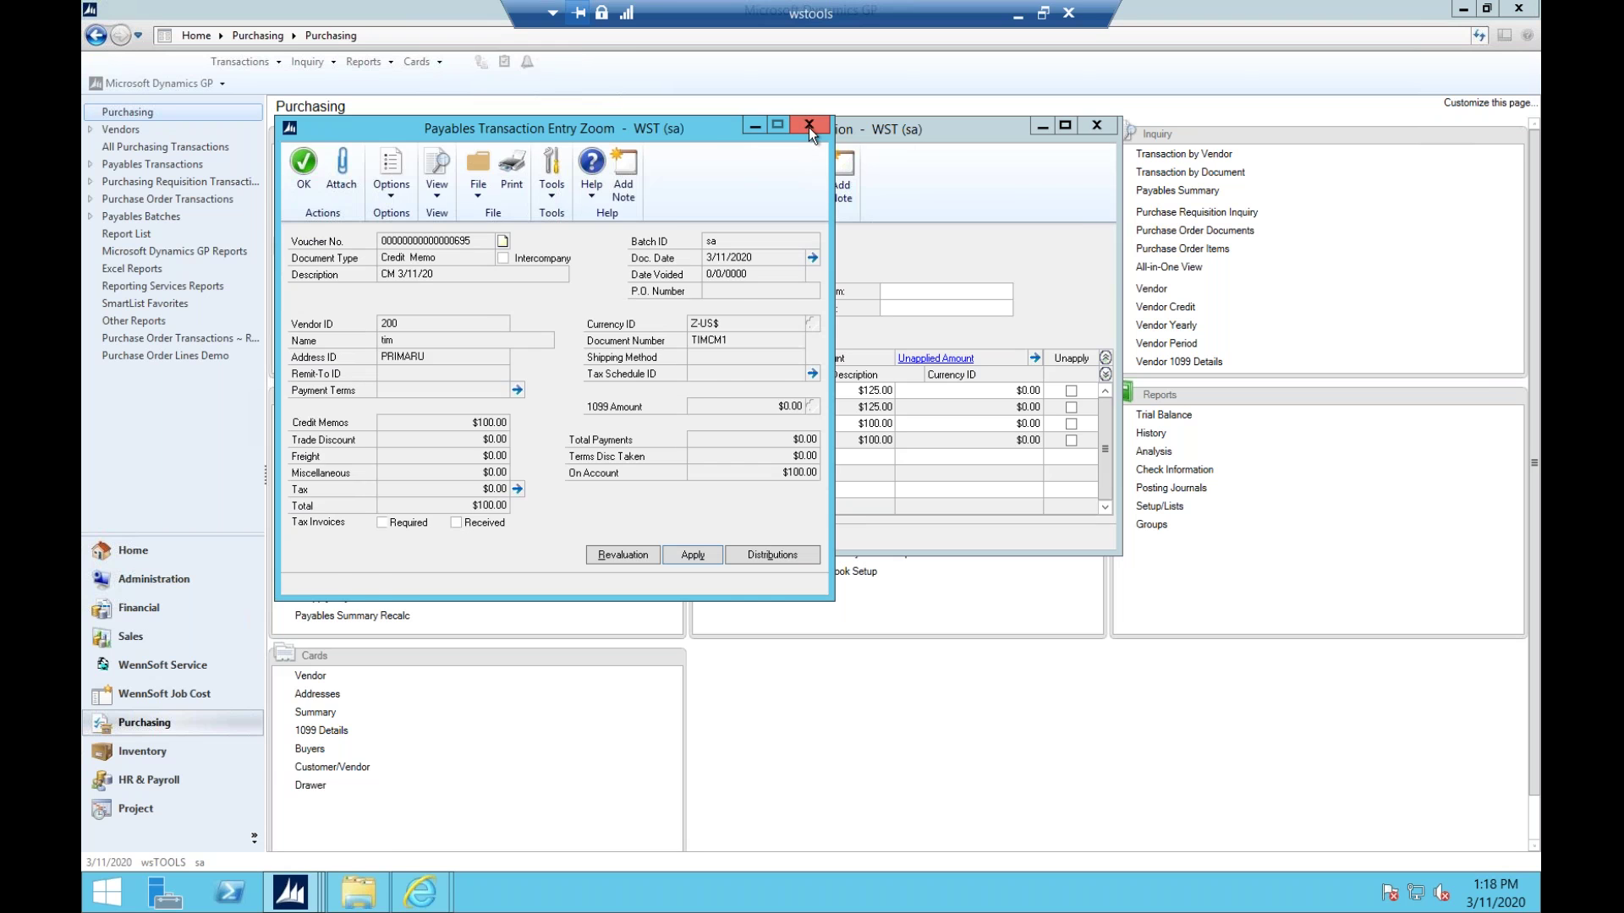
pyautogui.click(809, 127)
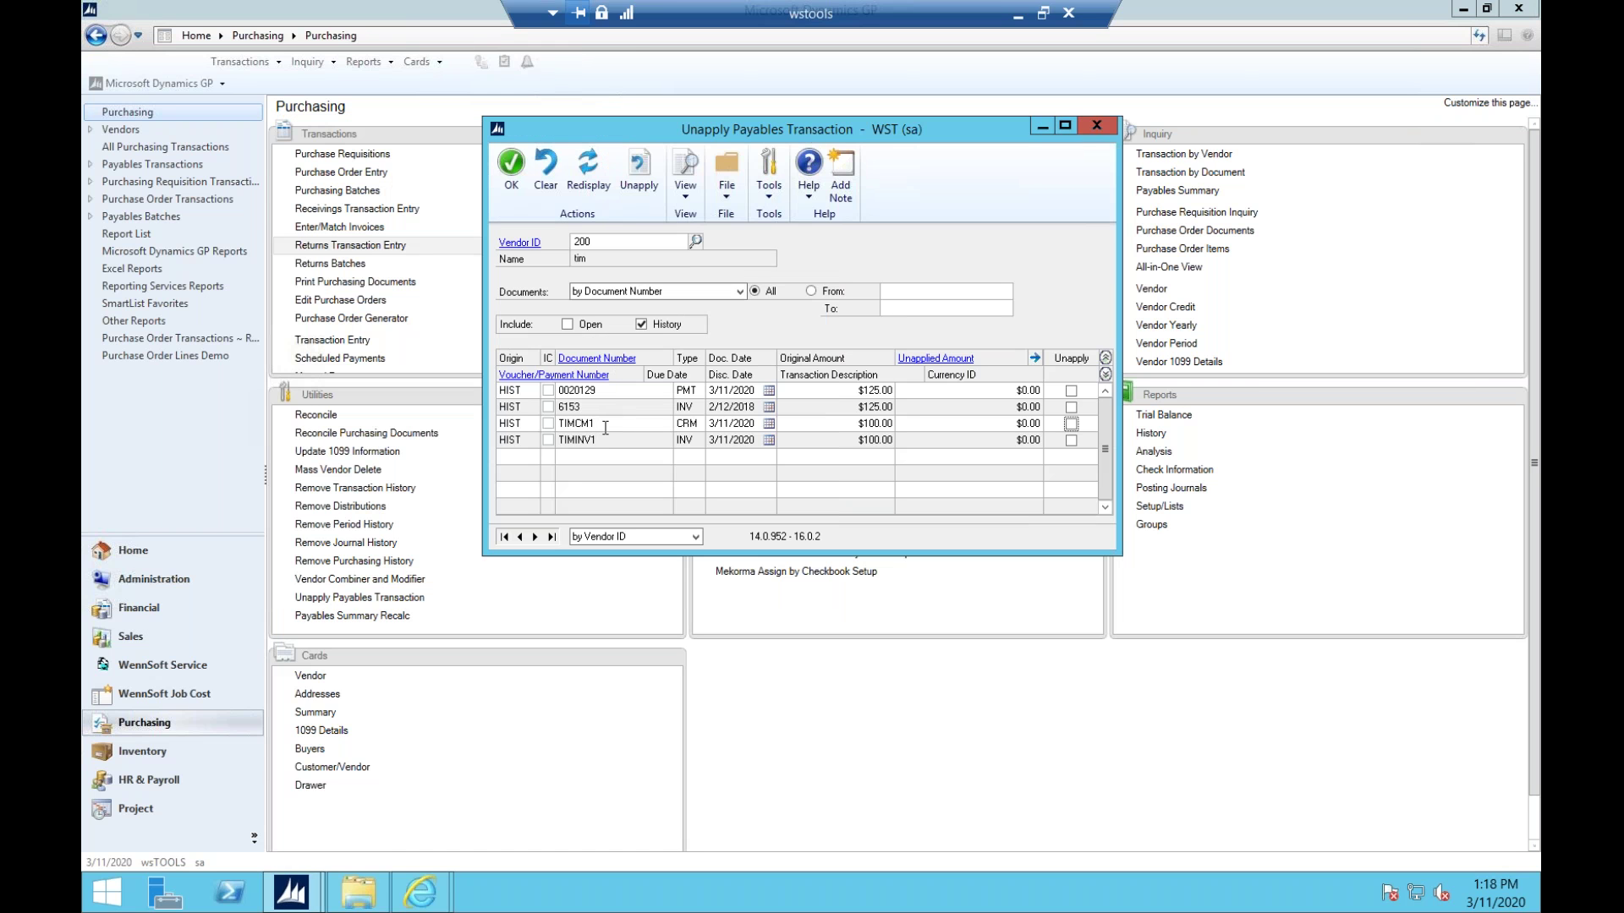
# Mark credit memo TIMCM1 for unapplying and run the unapply process.
pyautogui.click(1072, 424)
pyautogui.click(1072, 423)
pyautogui.click(637, 167)
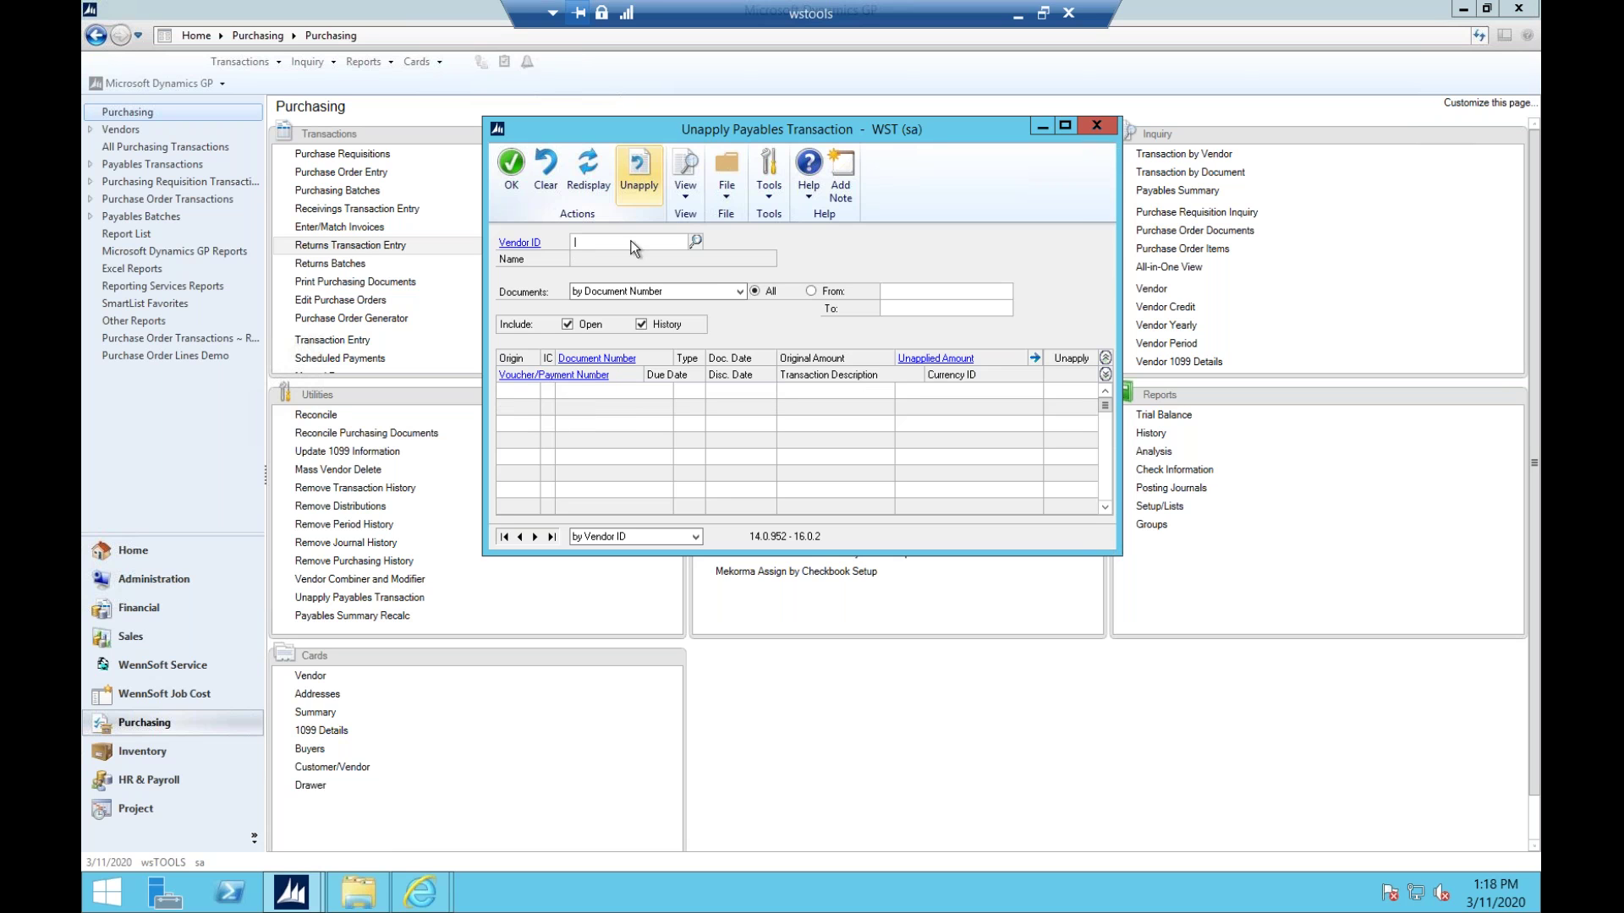
# Reload vendor ID 200's open and history documents to check the unapply list, then close the utility.
pyautogui.click(695, 242)
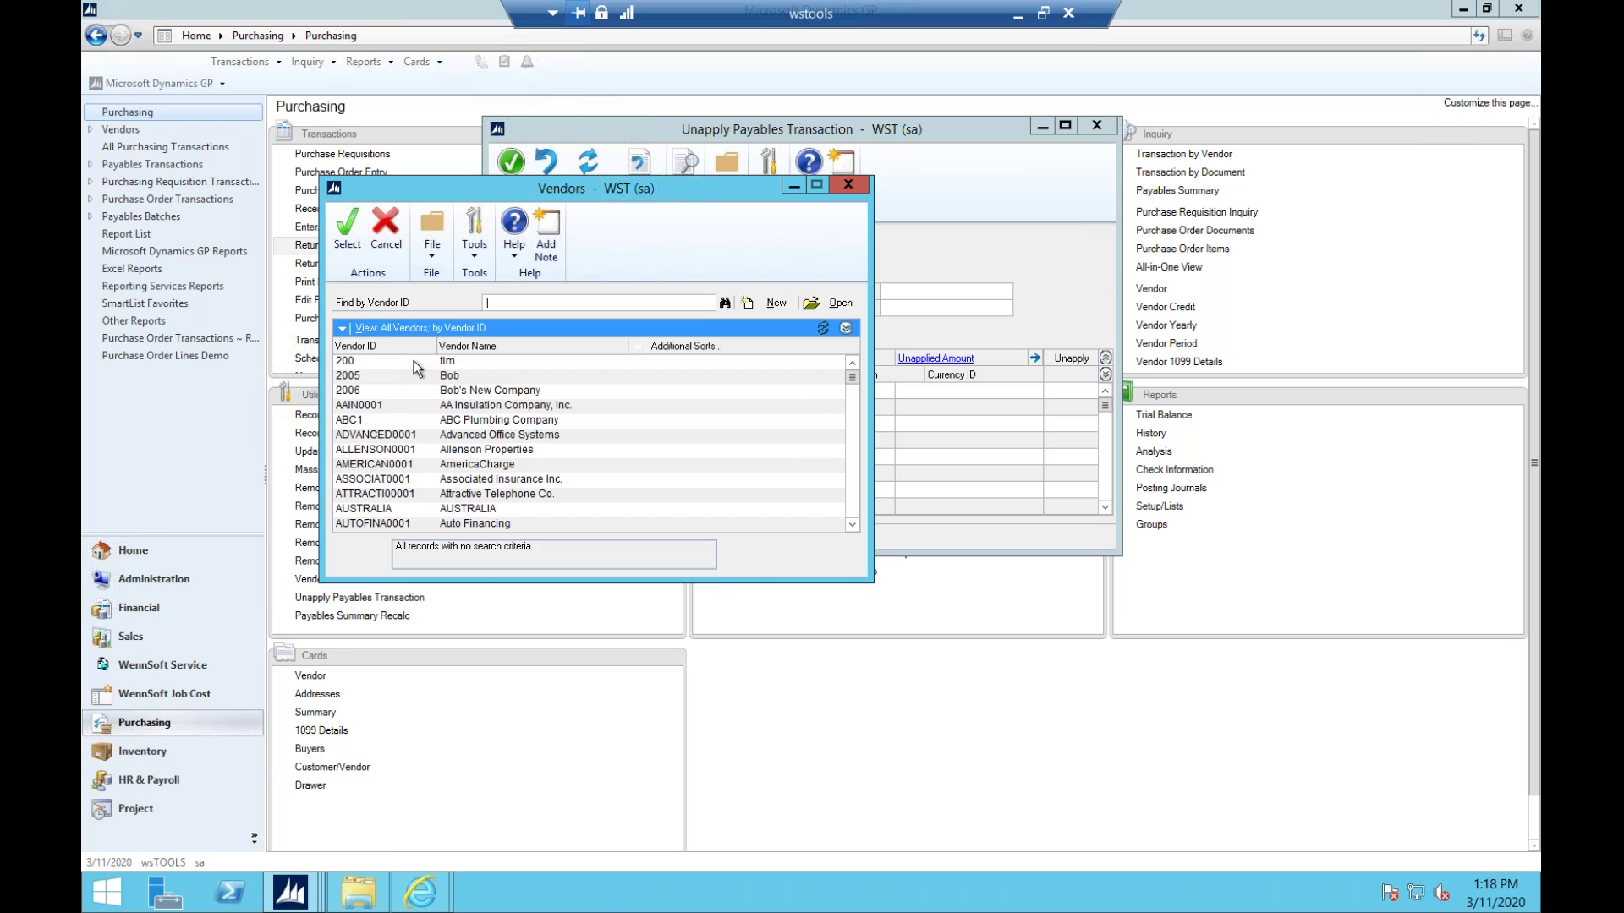
pyautogui.doubleClick(413, 361)
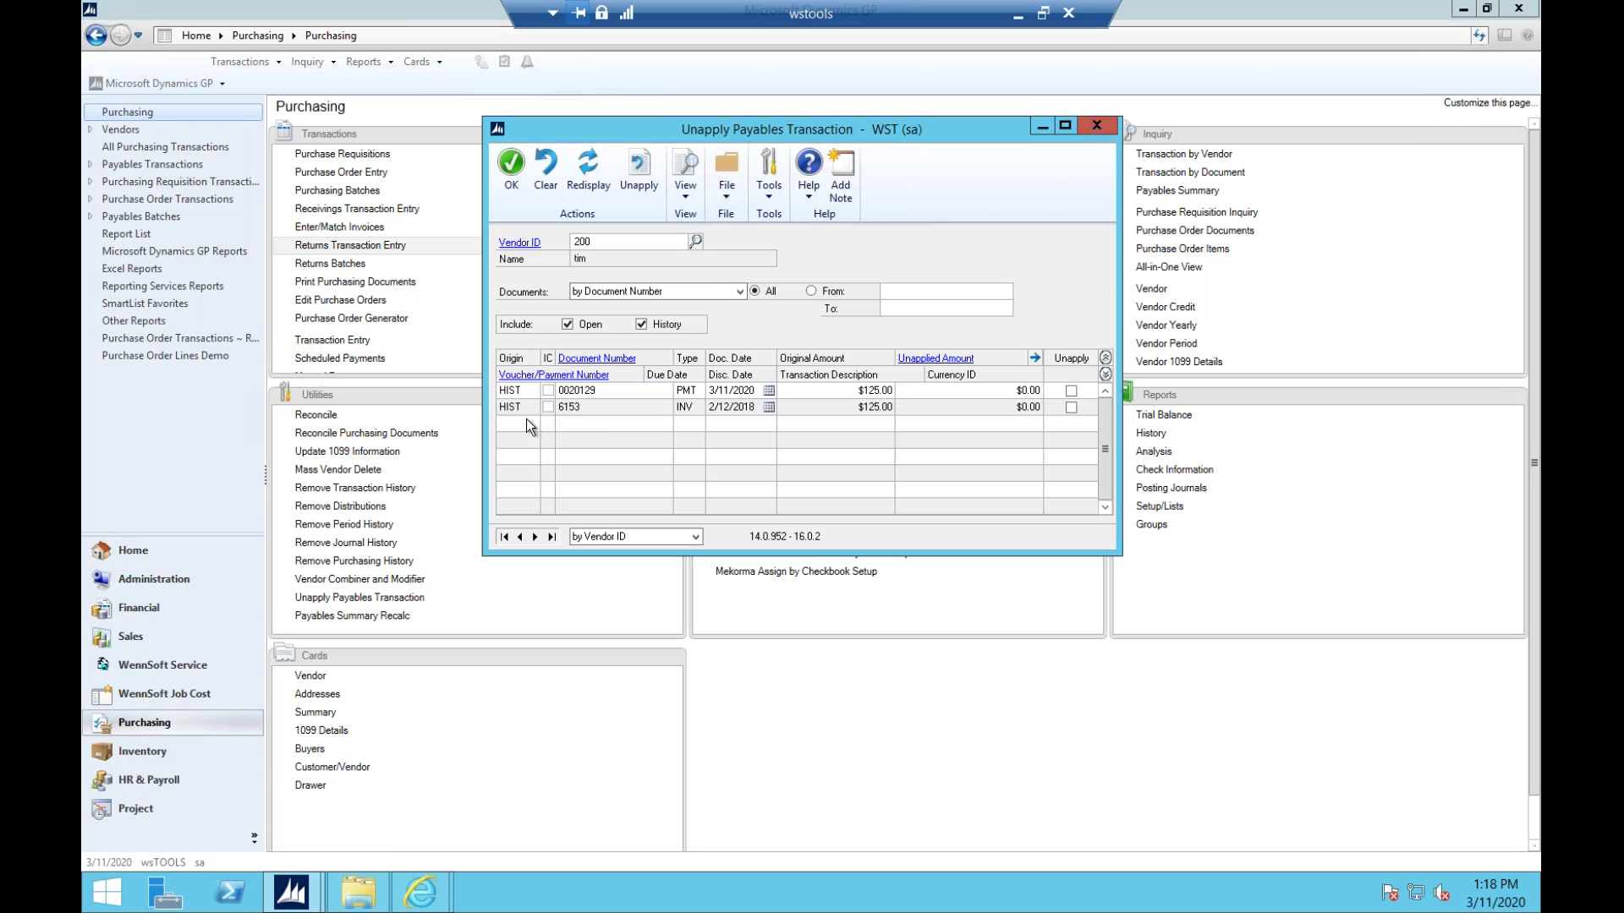
pyautogui.click(1096, 126)
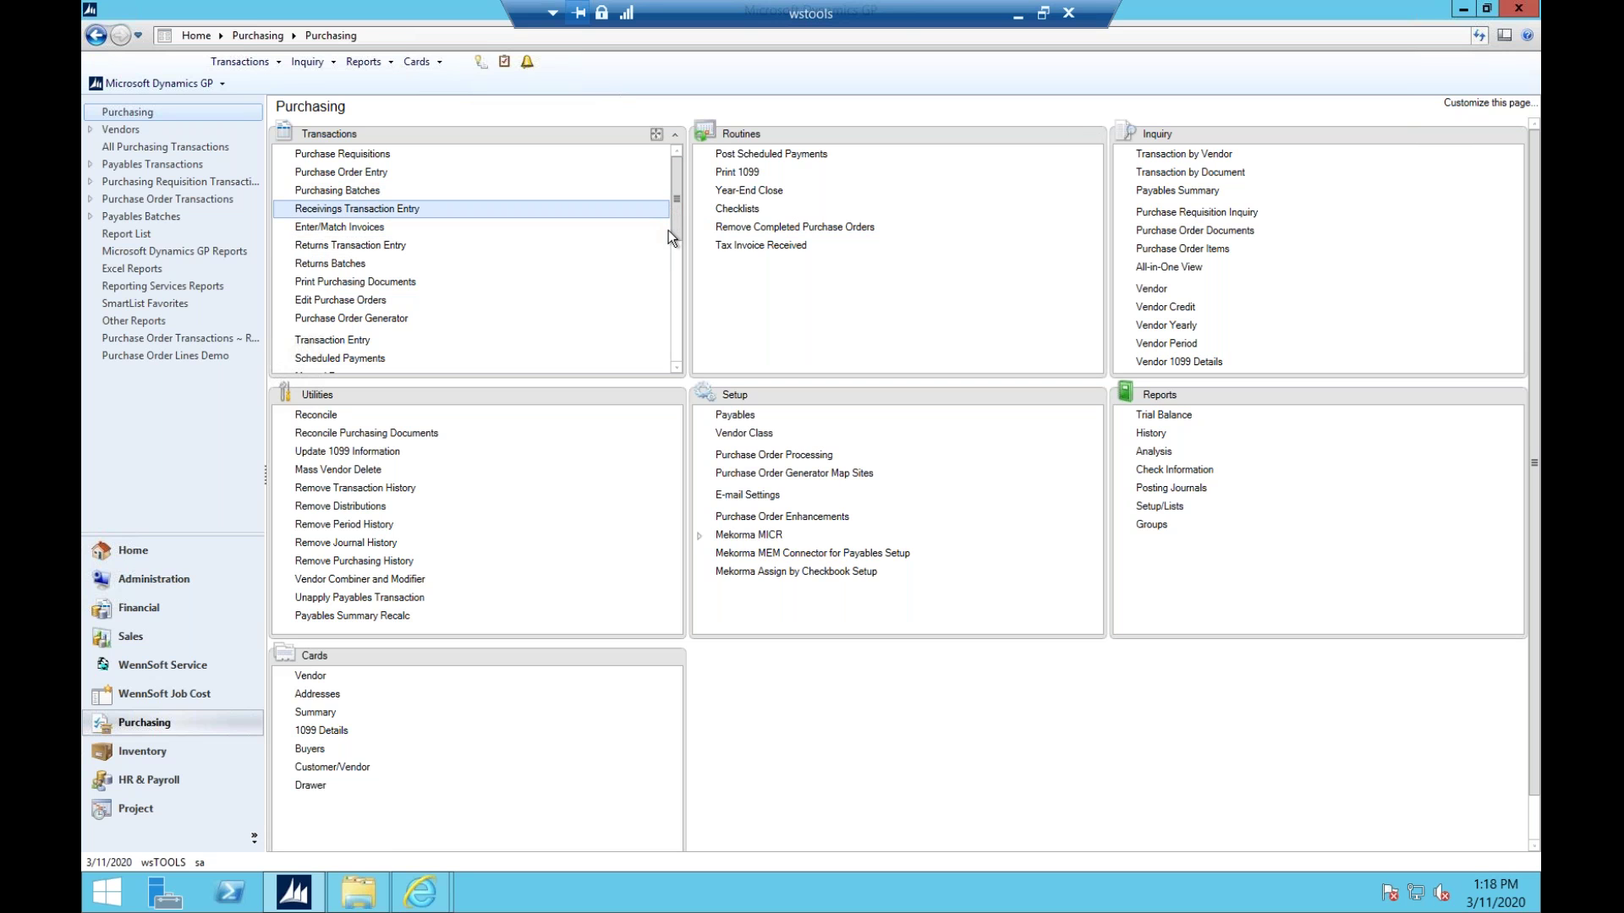
# Apply vendor ID 200's credit memo TIMCM1 to invoice TIMINV2 with Apply Payables Documents and confirm the application.
pyautogui.moveTo(675, 224); pyautogui.dragTo(676, 315)
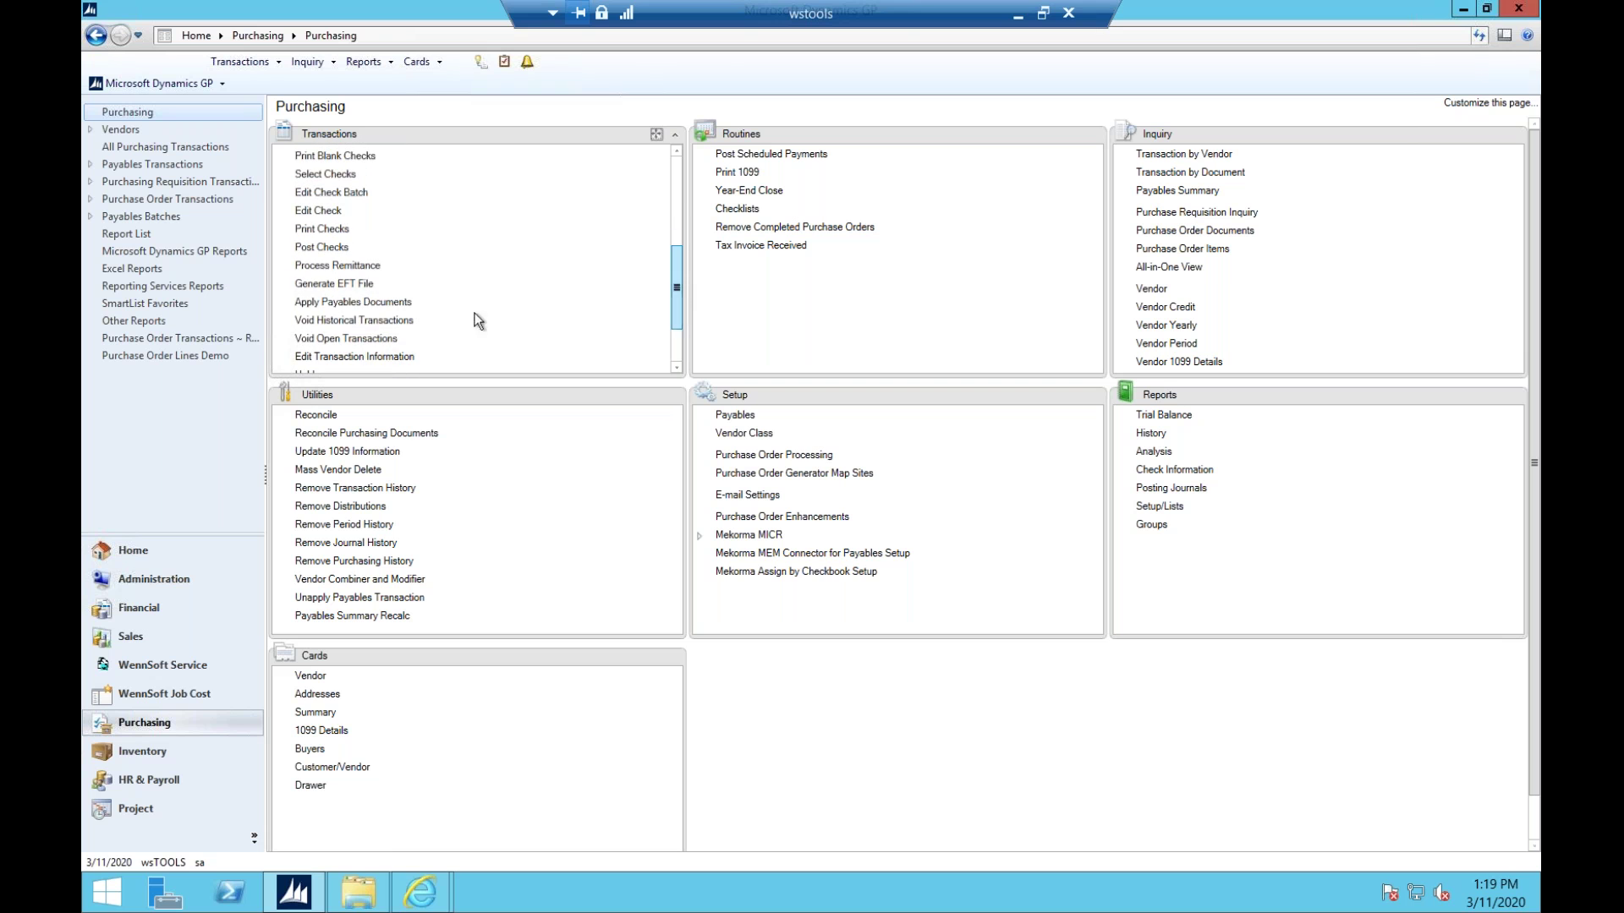
pyautogui.click(353, 302)
pyautogui.click(476, 266)
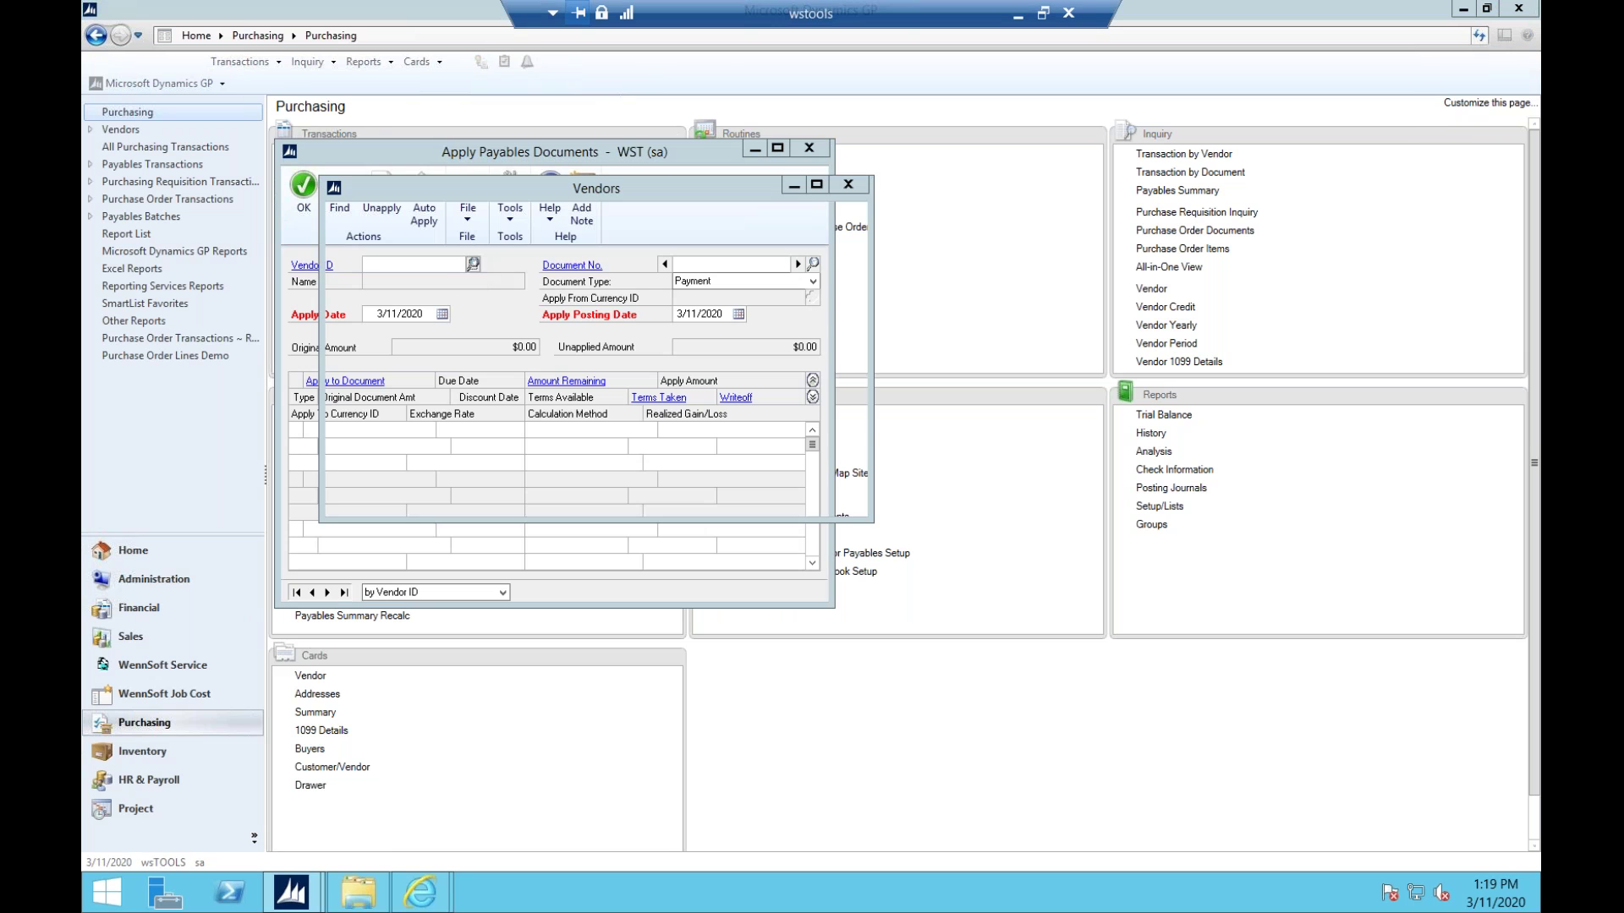
pyautogui.doubleClick(470, 362)
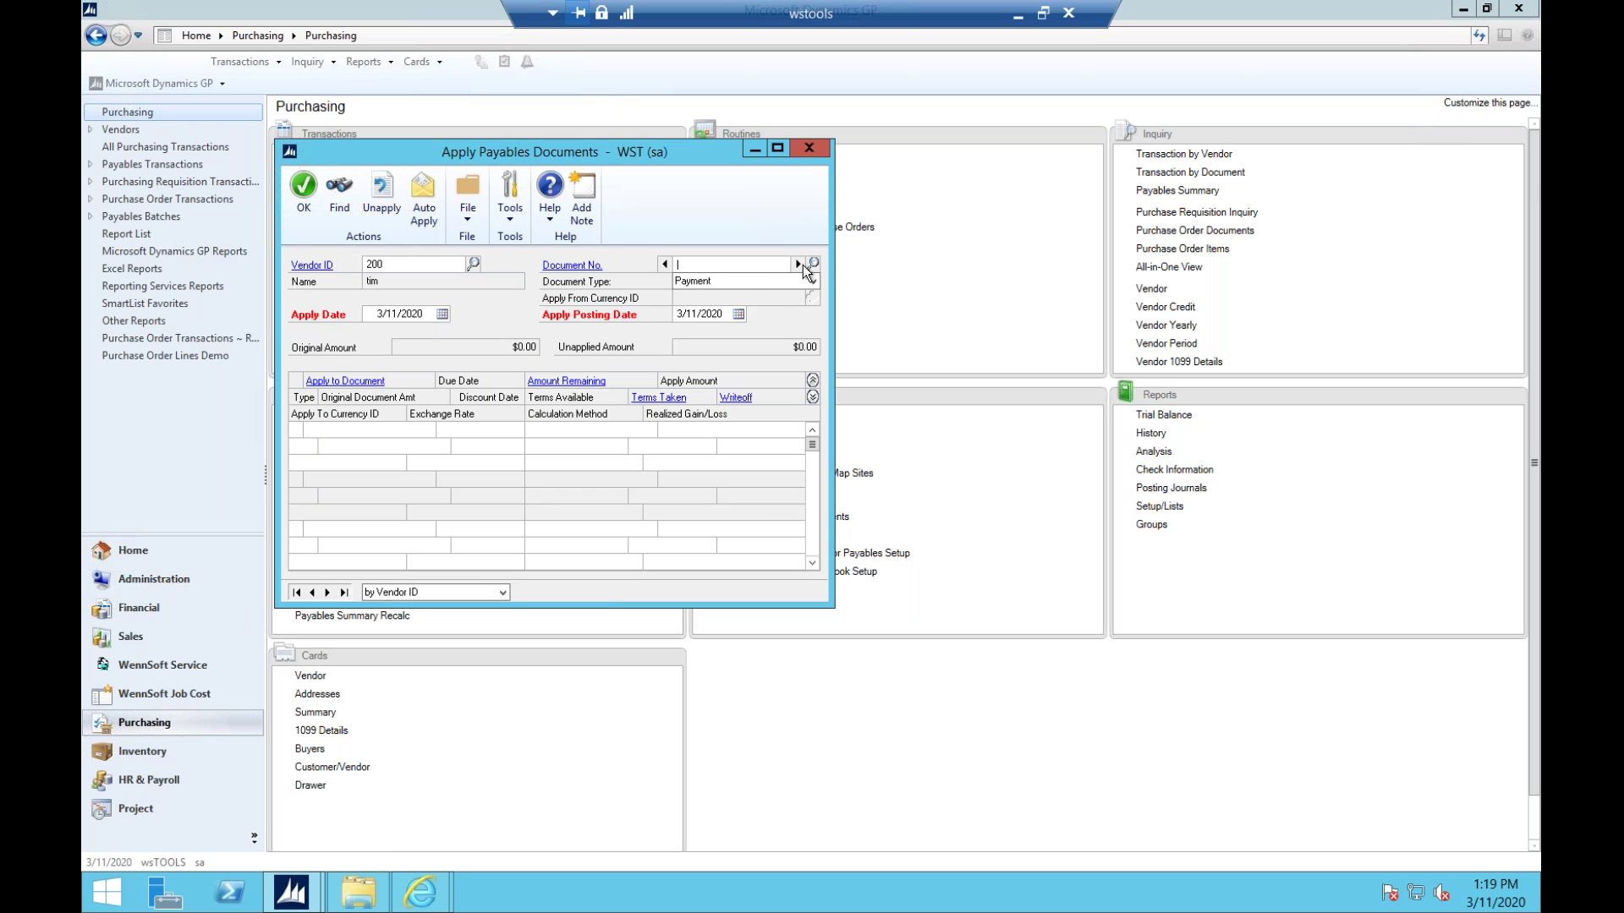
pyautogui.click(813, 265)
pyautogui.doubleClick(579, 314)
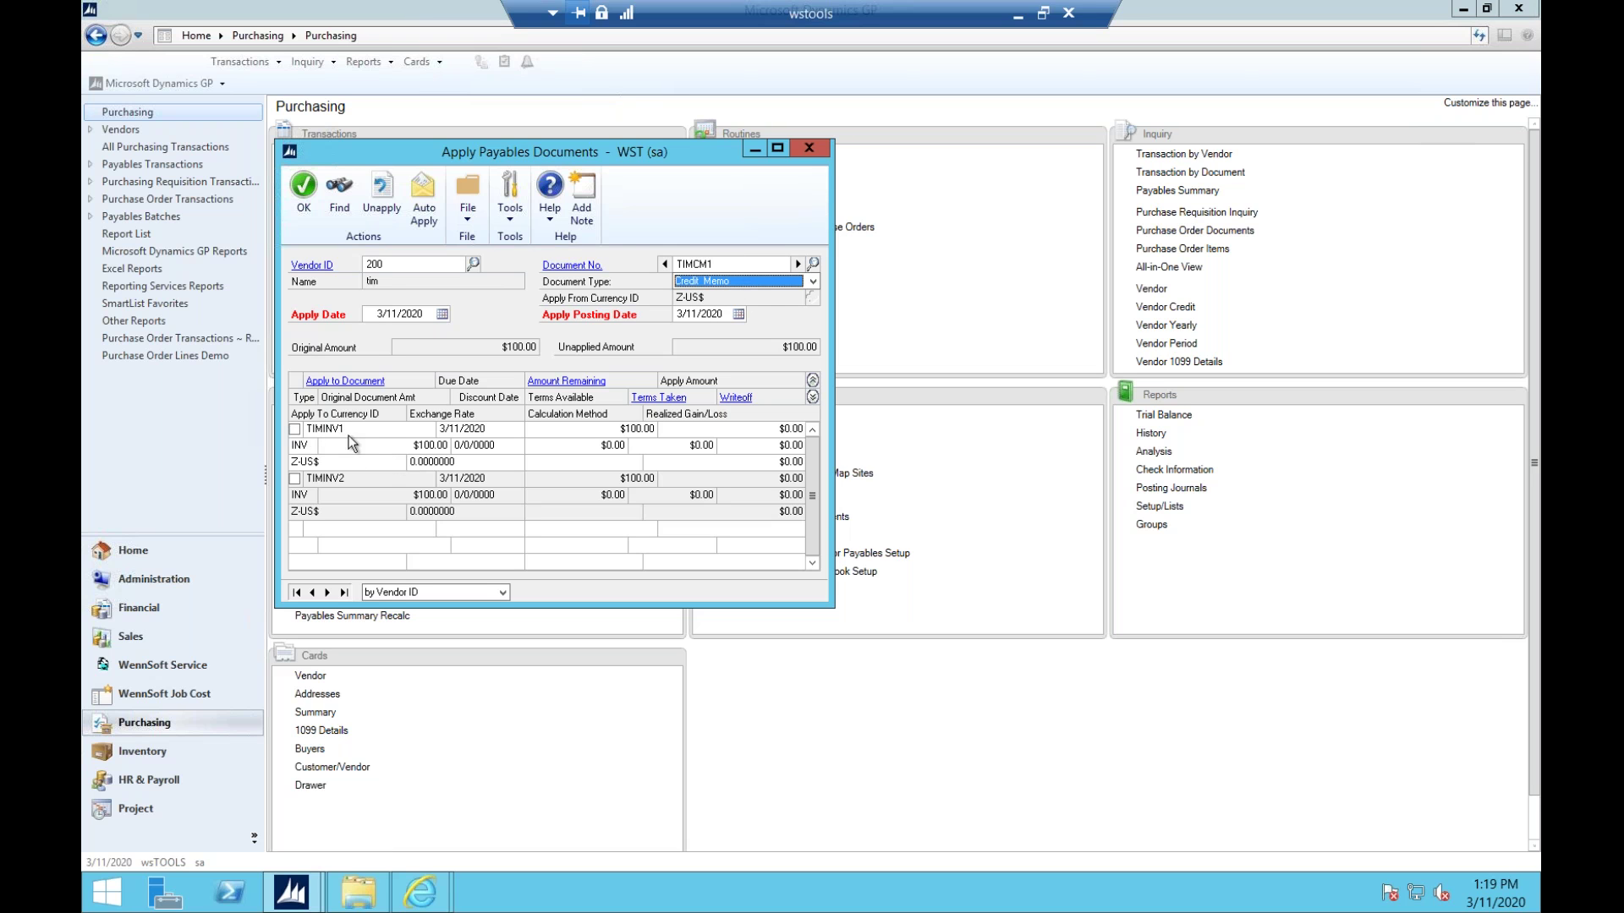
pyautogui.click(295, 479)
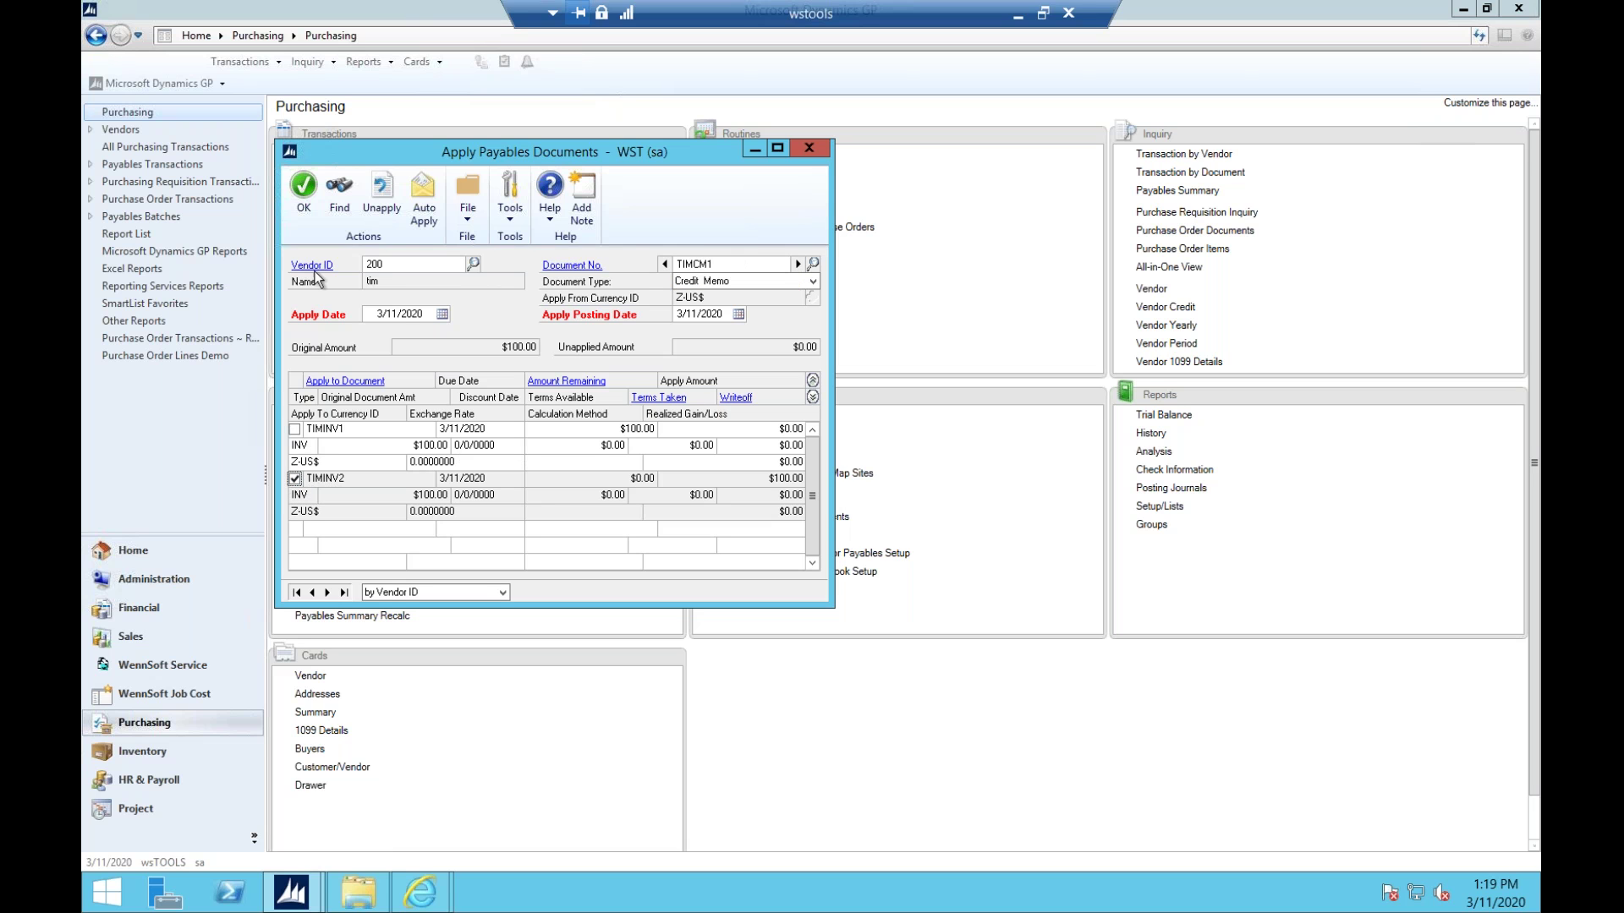
pyautogui.click(305, 194)
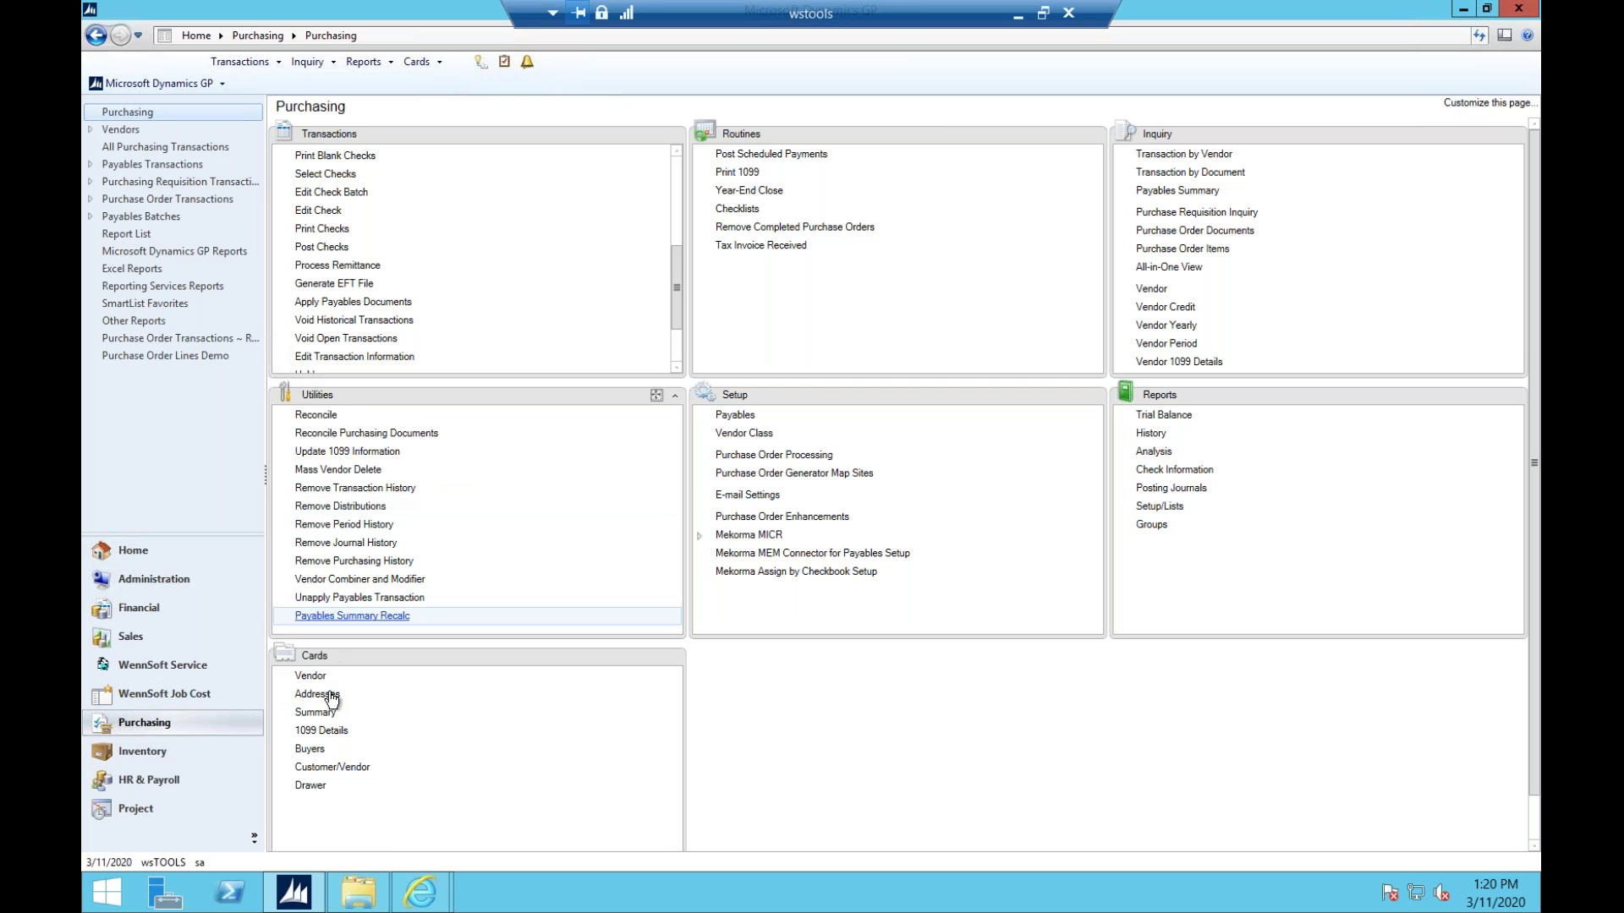
# Load vendor ID 200 in Vendor Maintenance and open its Drawer, placing it beside the vendor record.
pyautogui.click(313, 677)
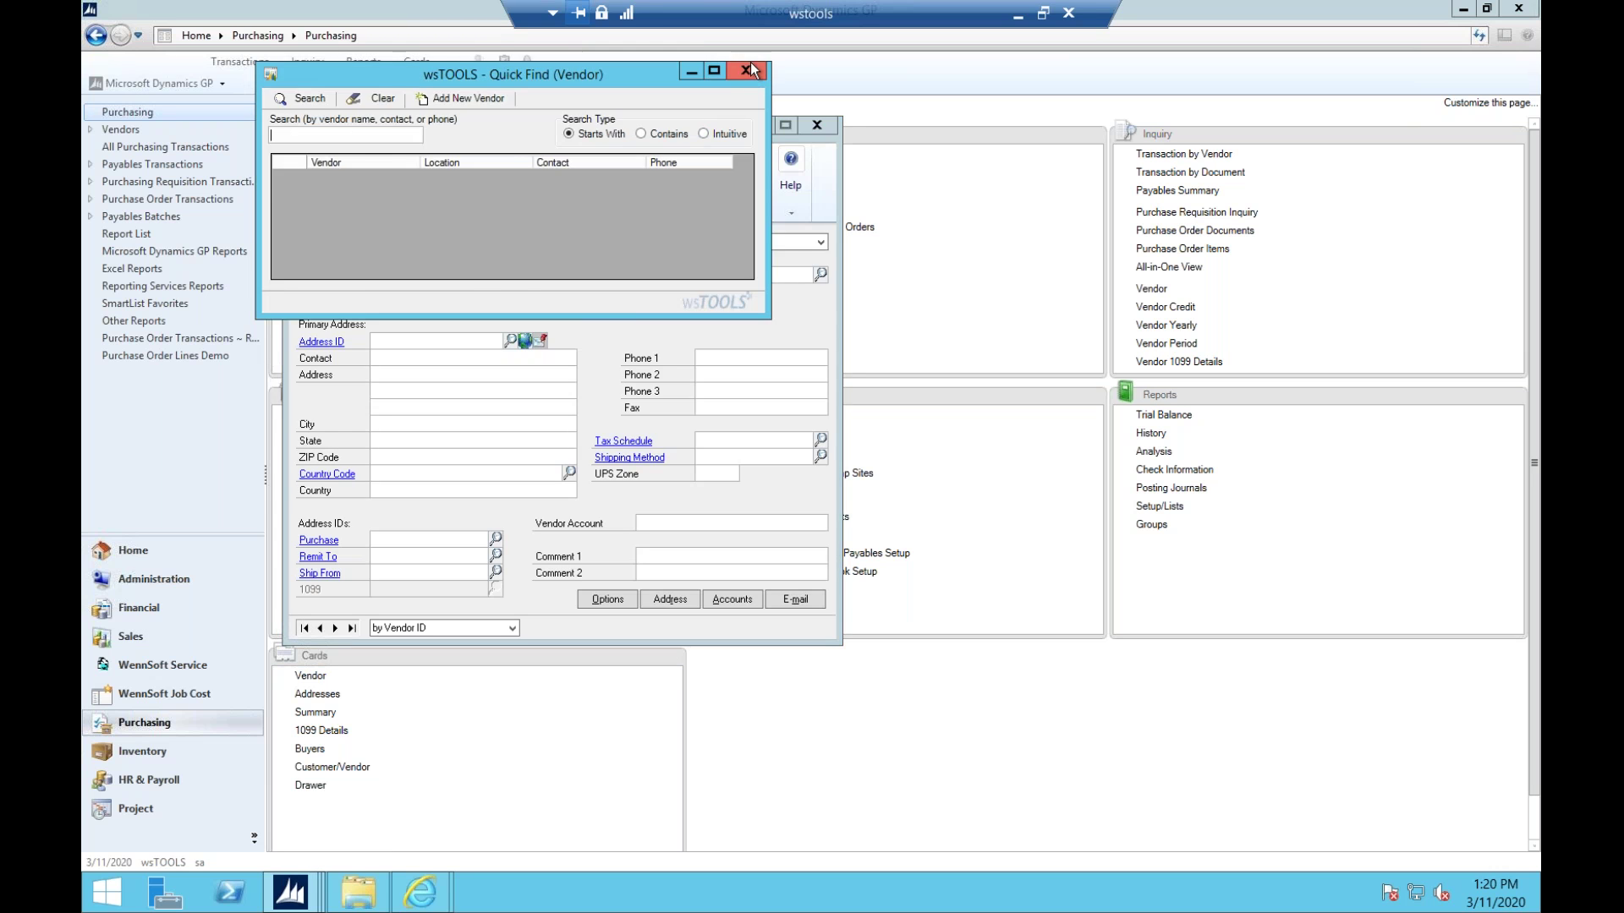
pyautogui.click(496, 242)
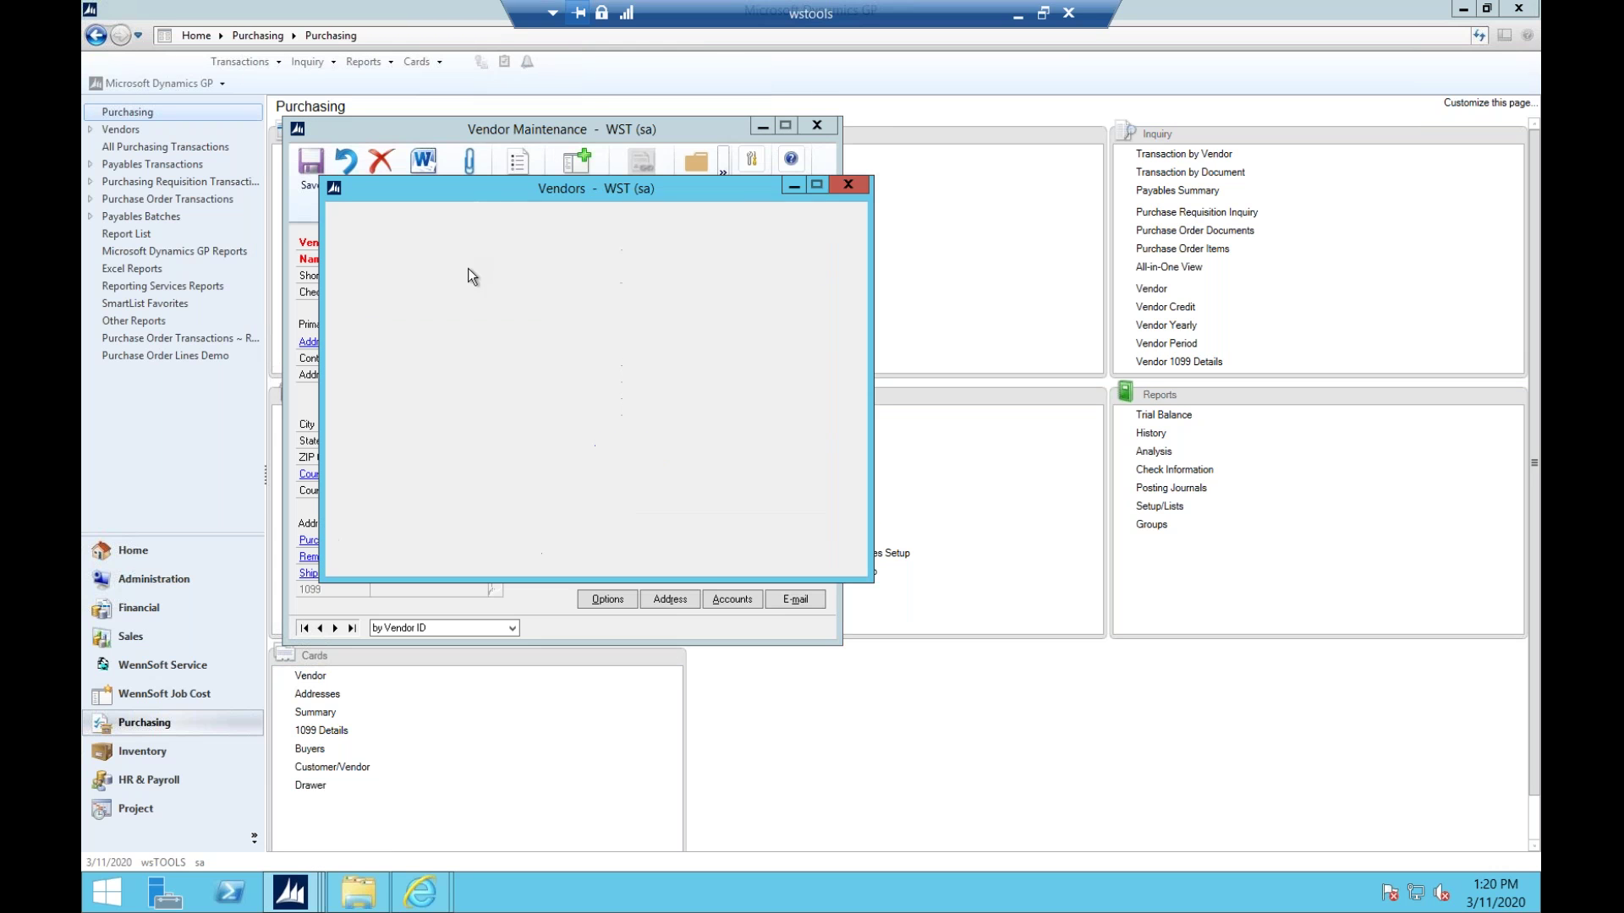
pyautogui.doubleClick(448, 364)
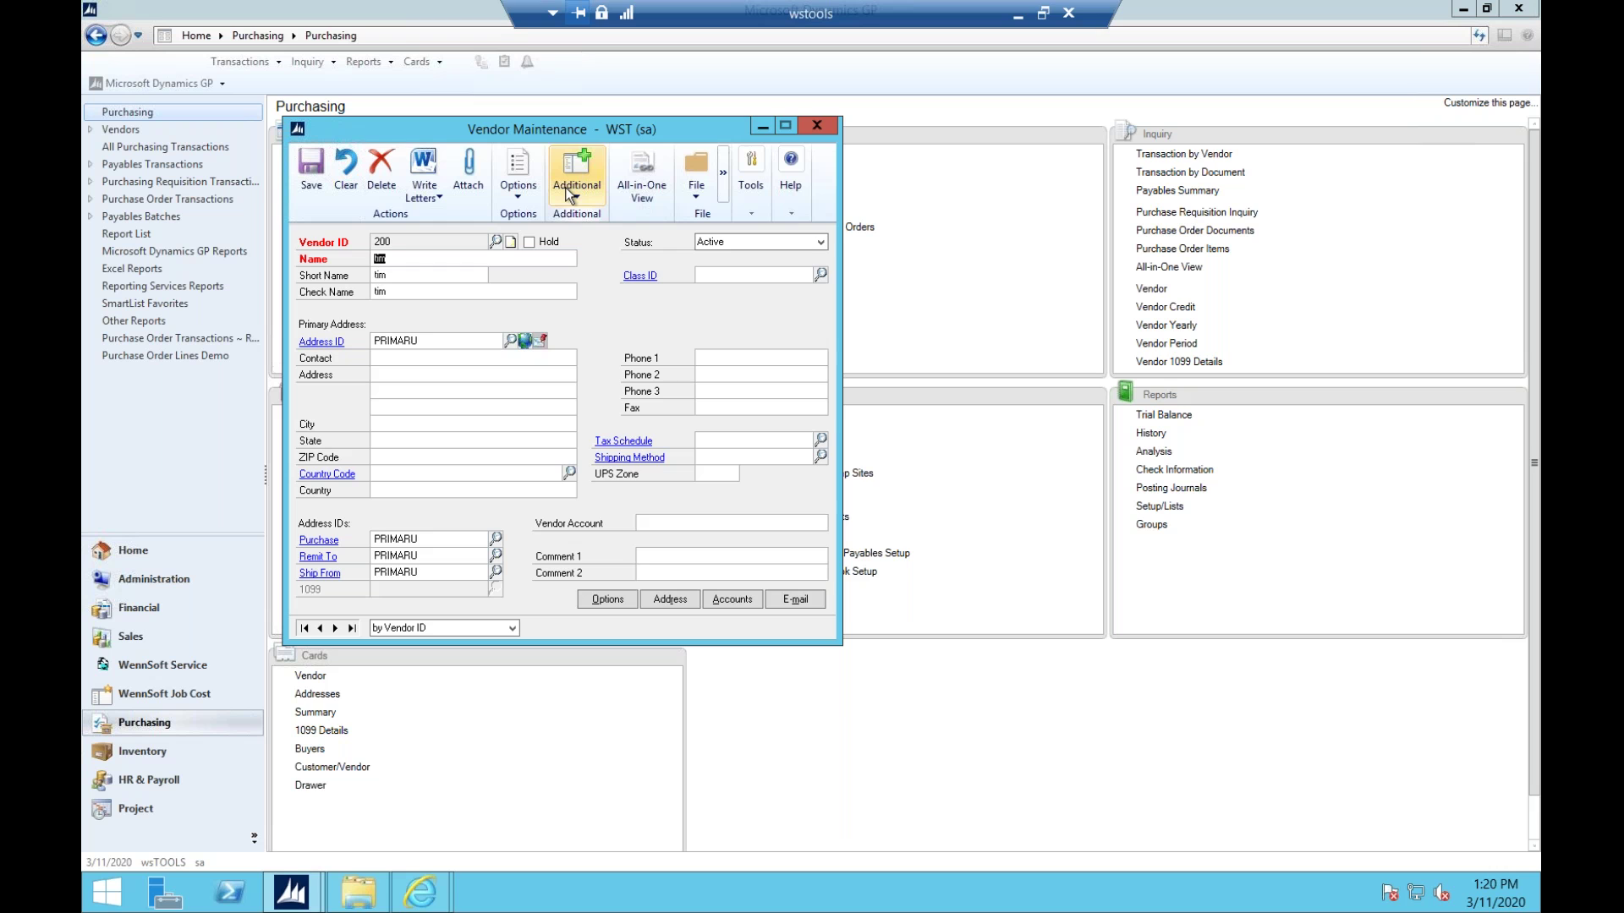
pyautogui.click(568, 195)
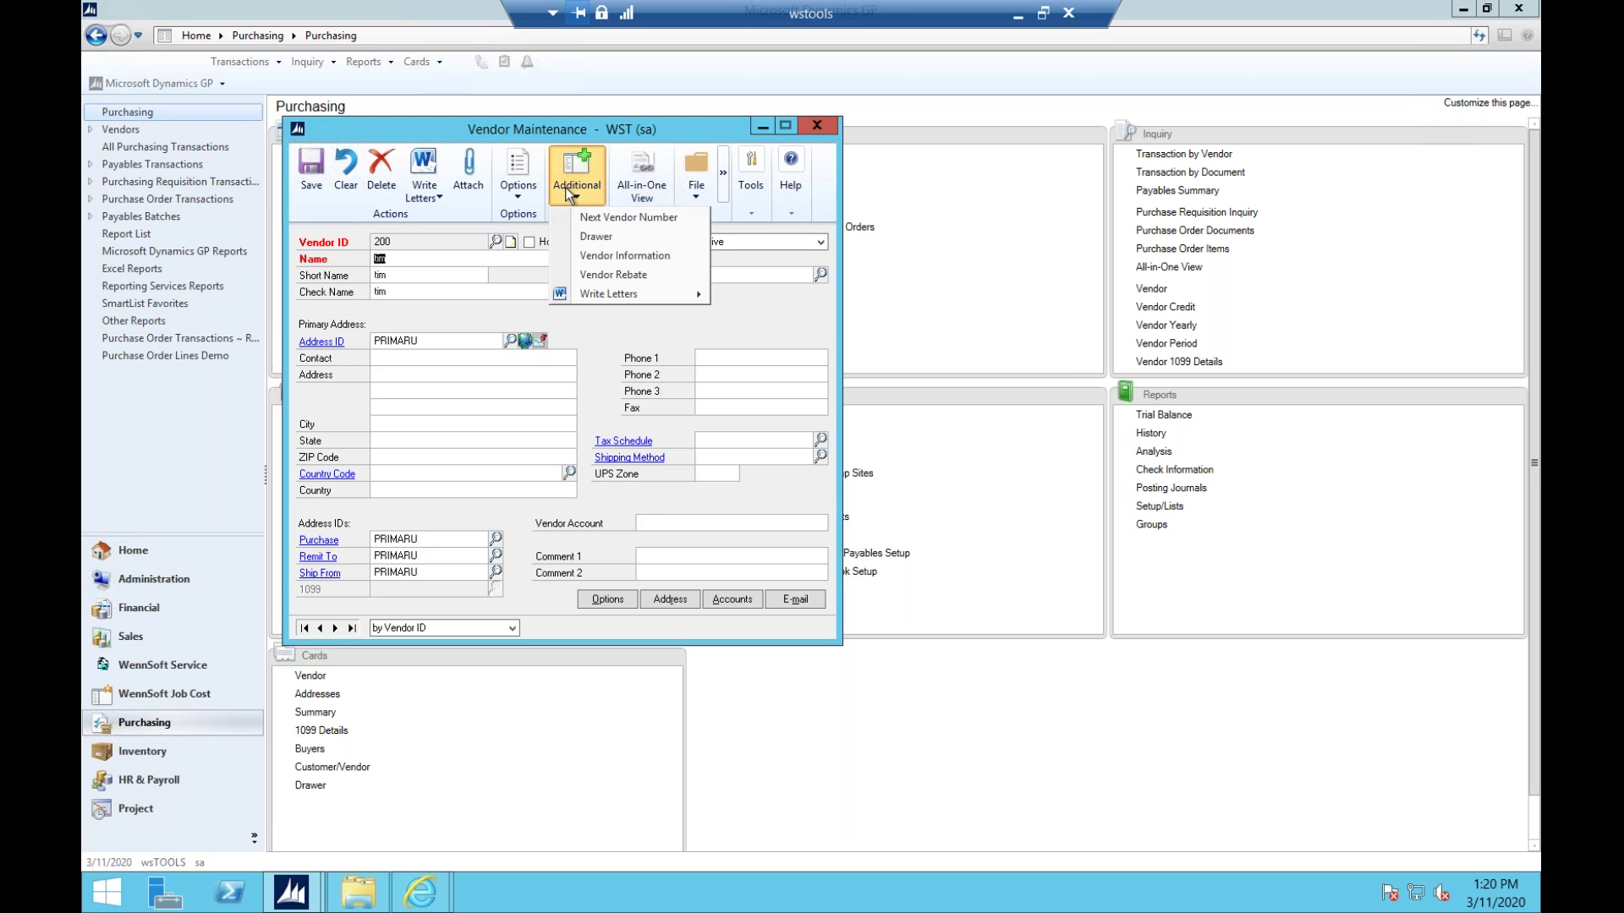
pyautogui.click(580, 235)
pyautogui.moveTo(416, 124); pyautogui.dragTo(993, 124)
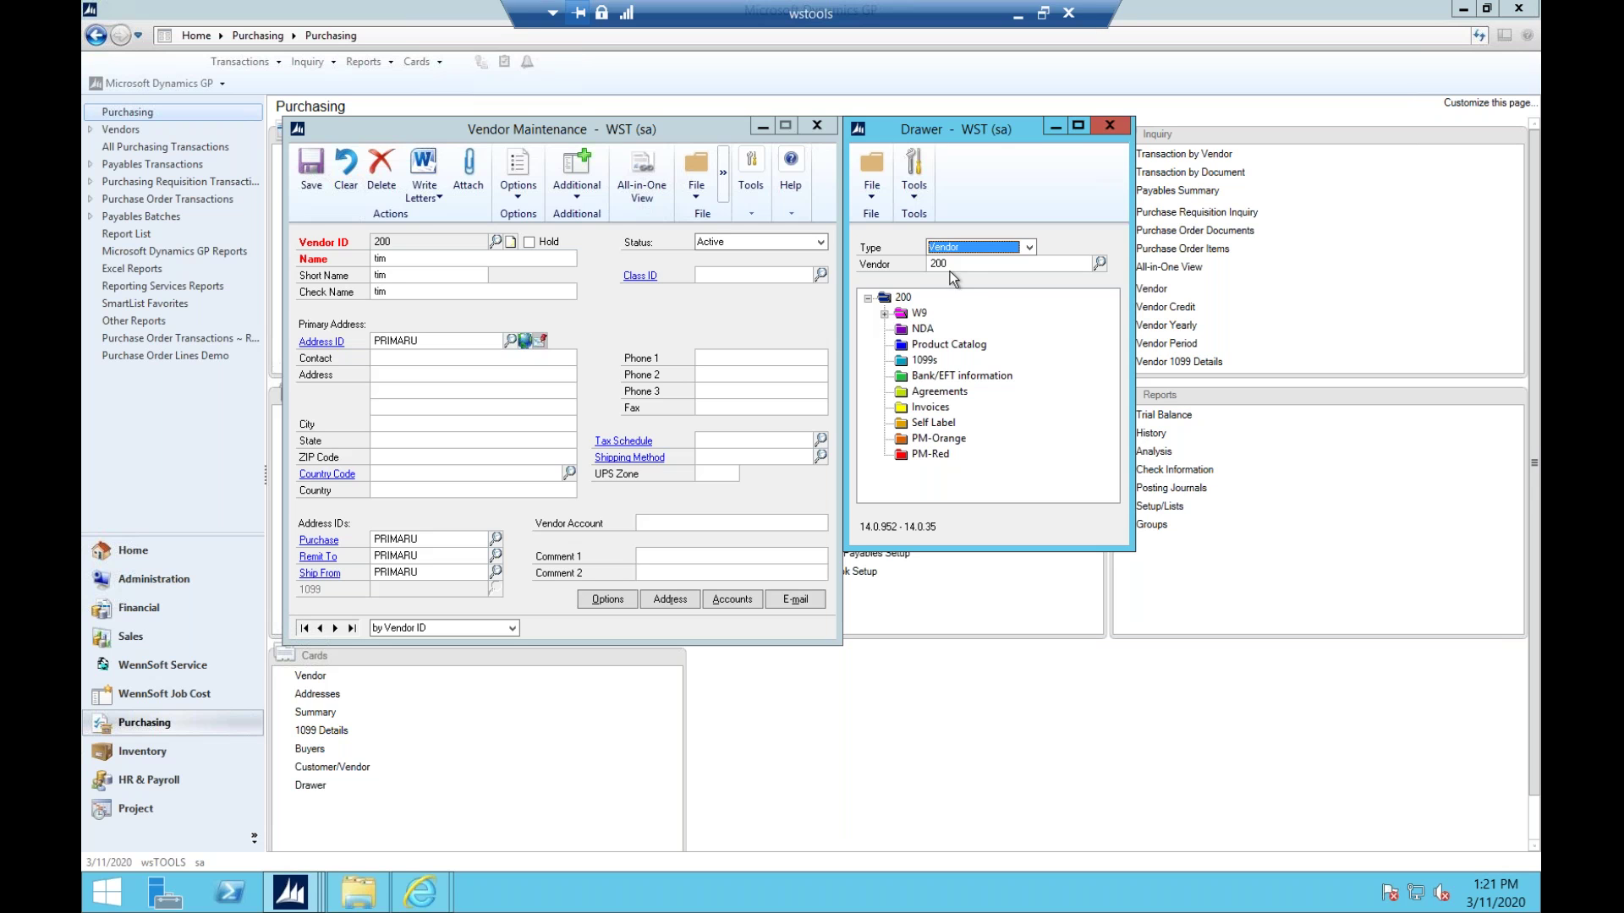
# Expand the Drawer's W9 folder, view the attachment details of Next ID.docx, and close the attachment window.
pyautogui.click(884, 314)
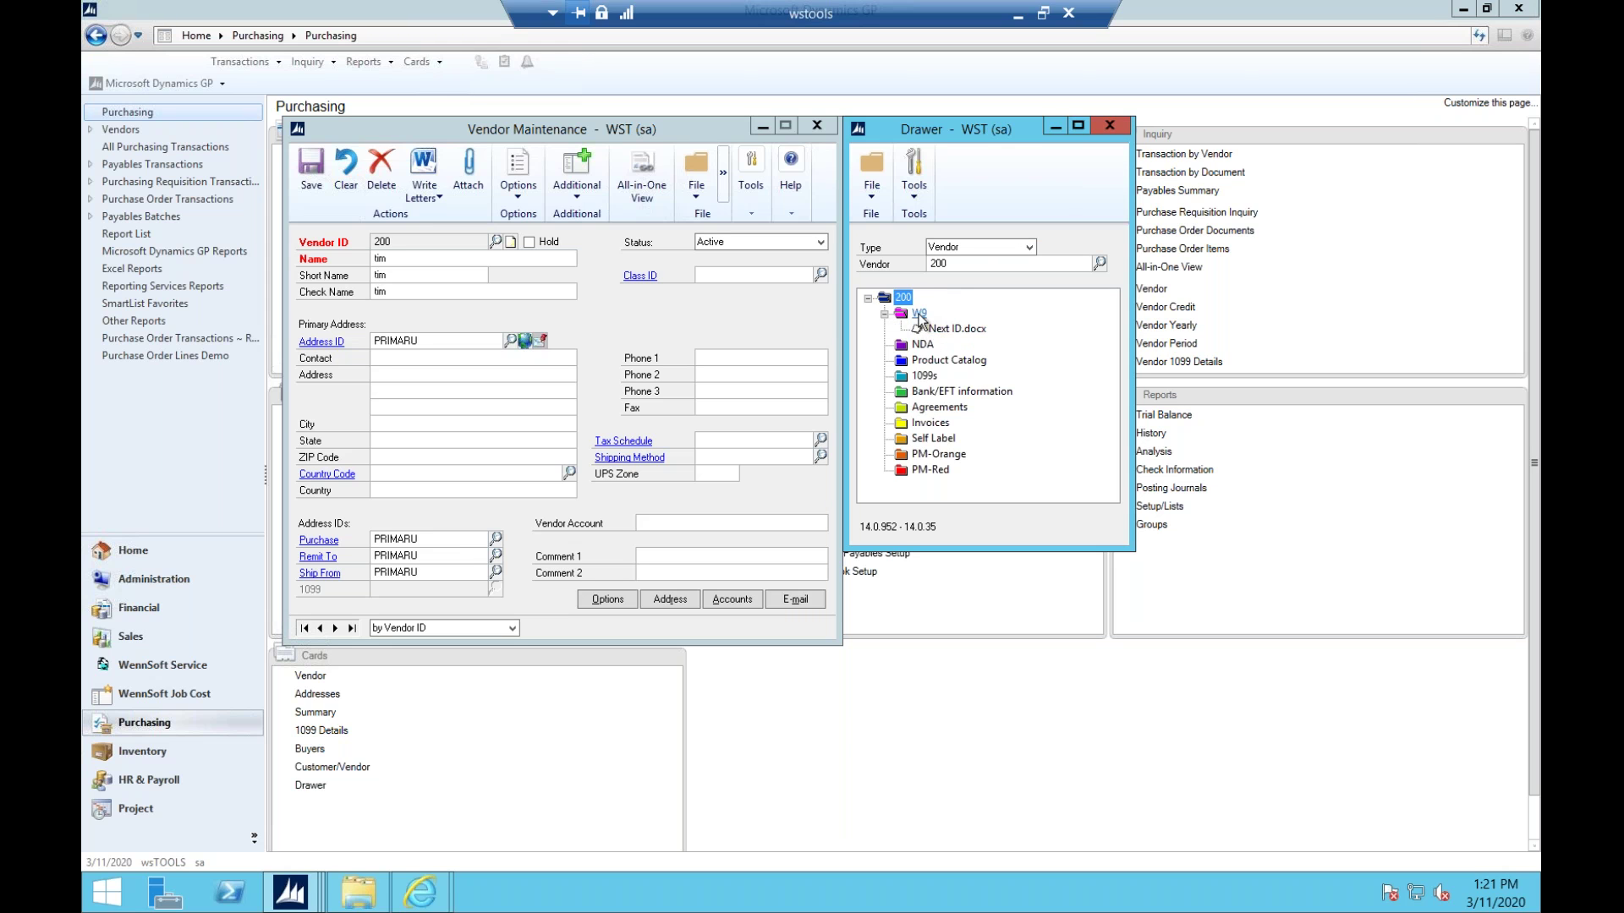
pyautogui.click(956, 328)
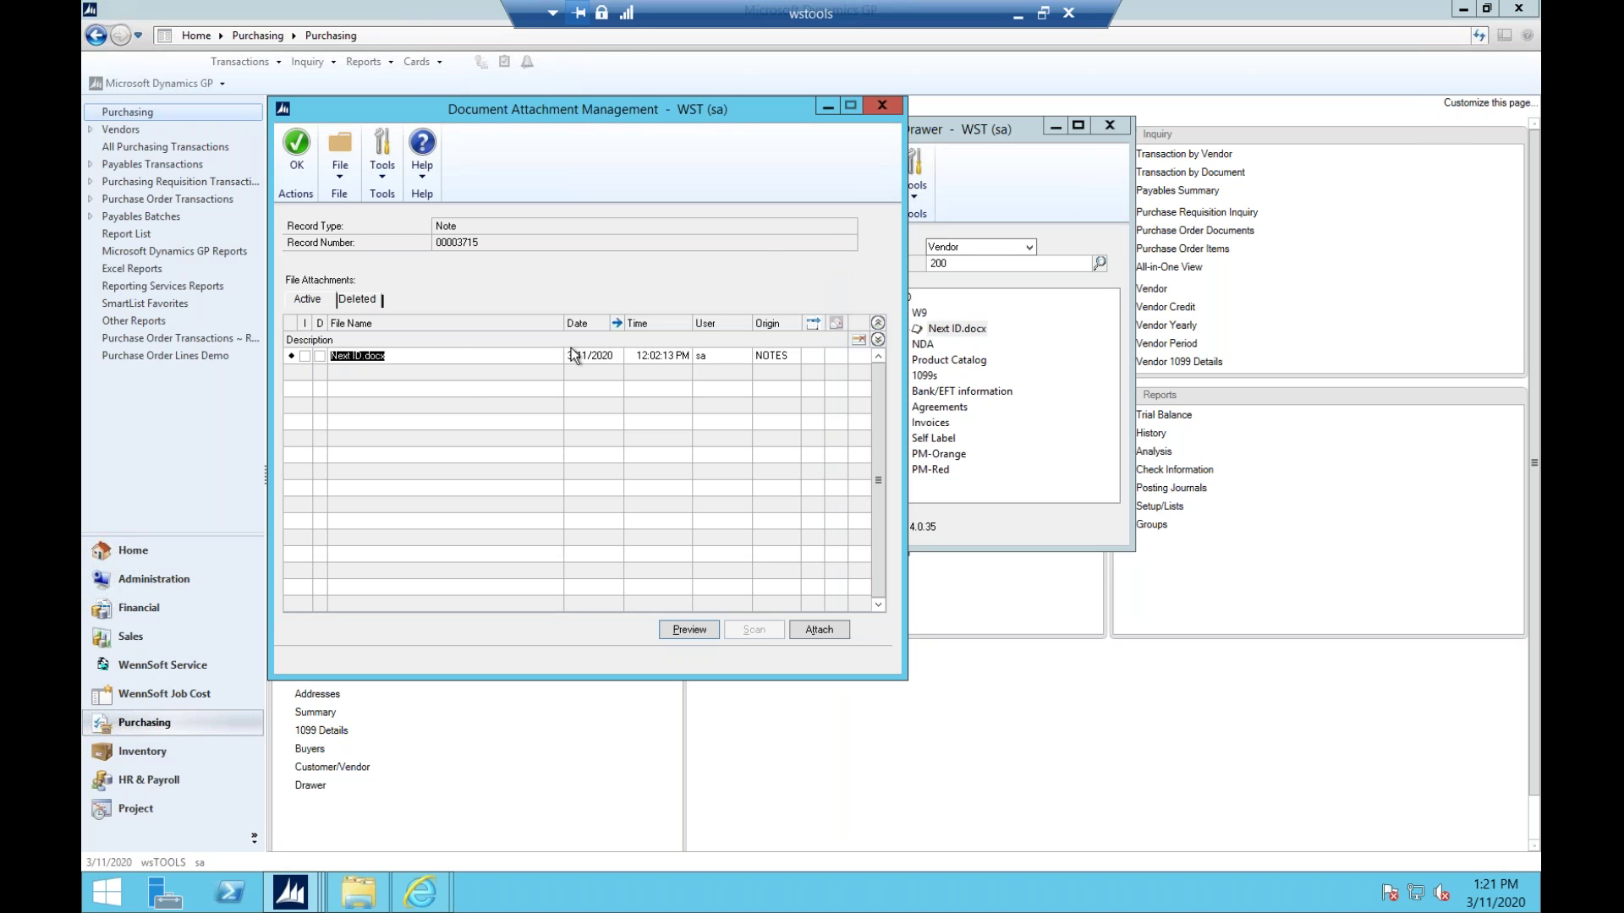
pyautogui.click(882, 106)
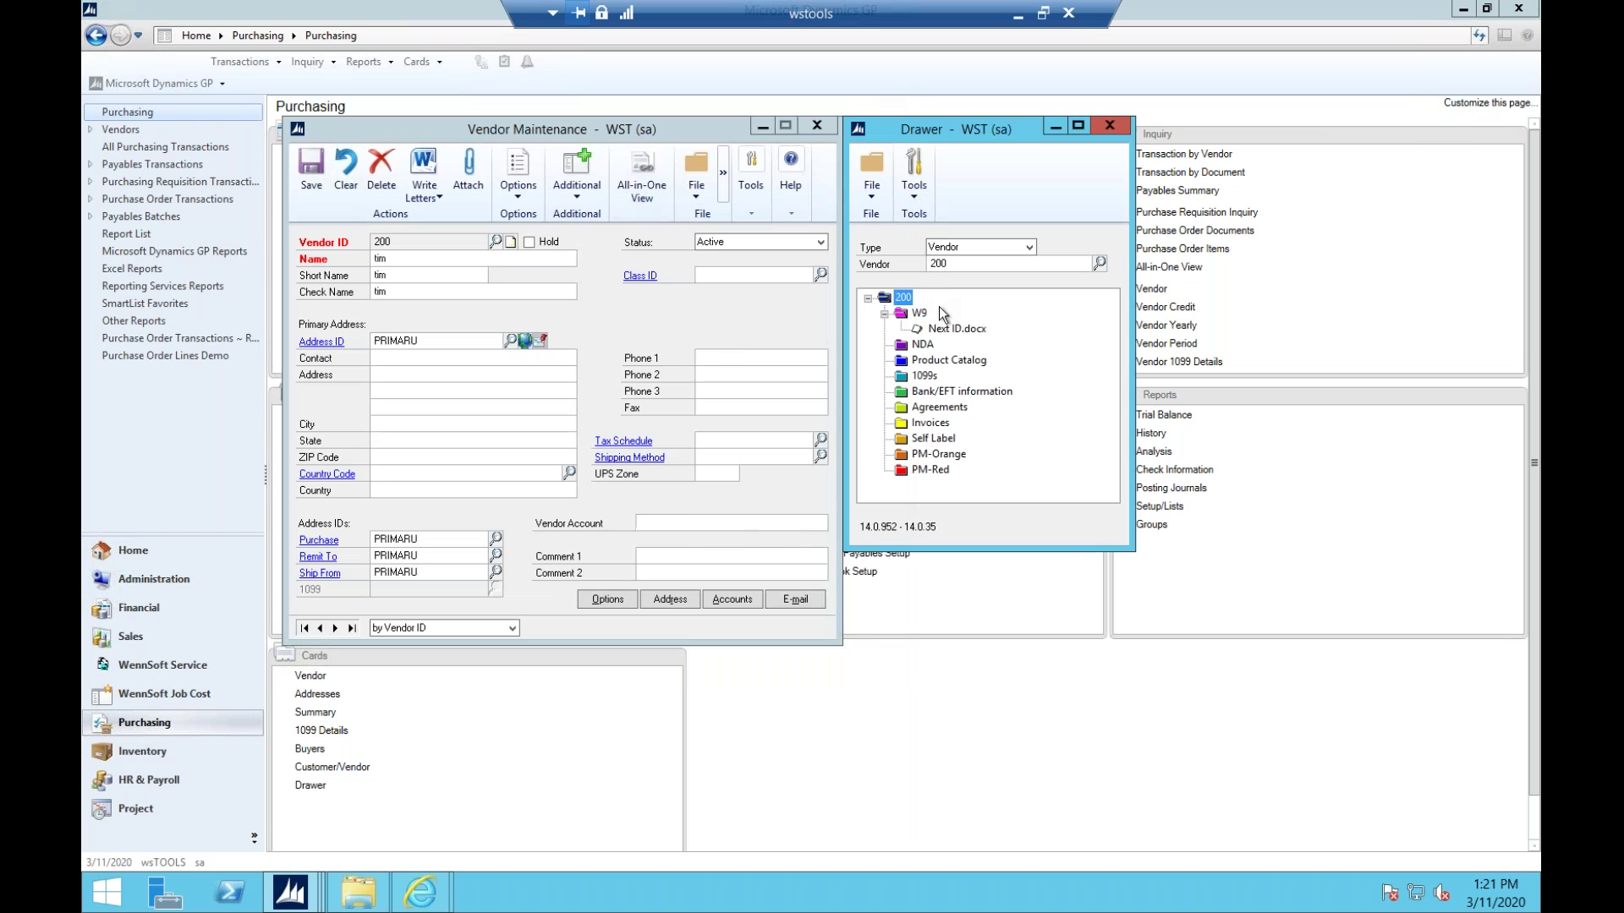
# Rename the vendor Drawer's NDA folder to "change name".
pyautogui.click(922, 345)
pyautogui.rightClick(897, 439)
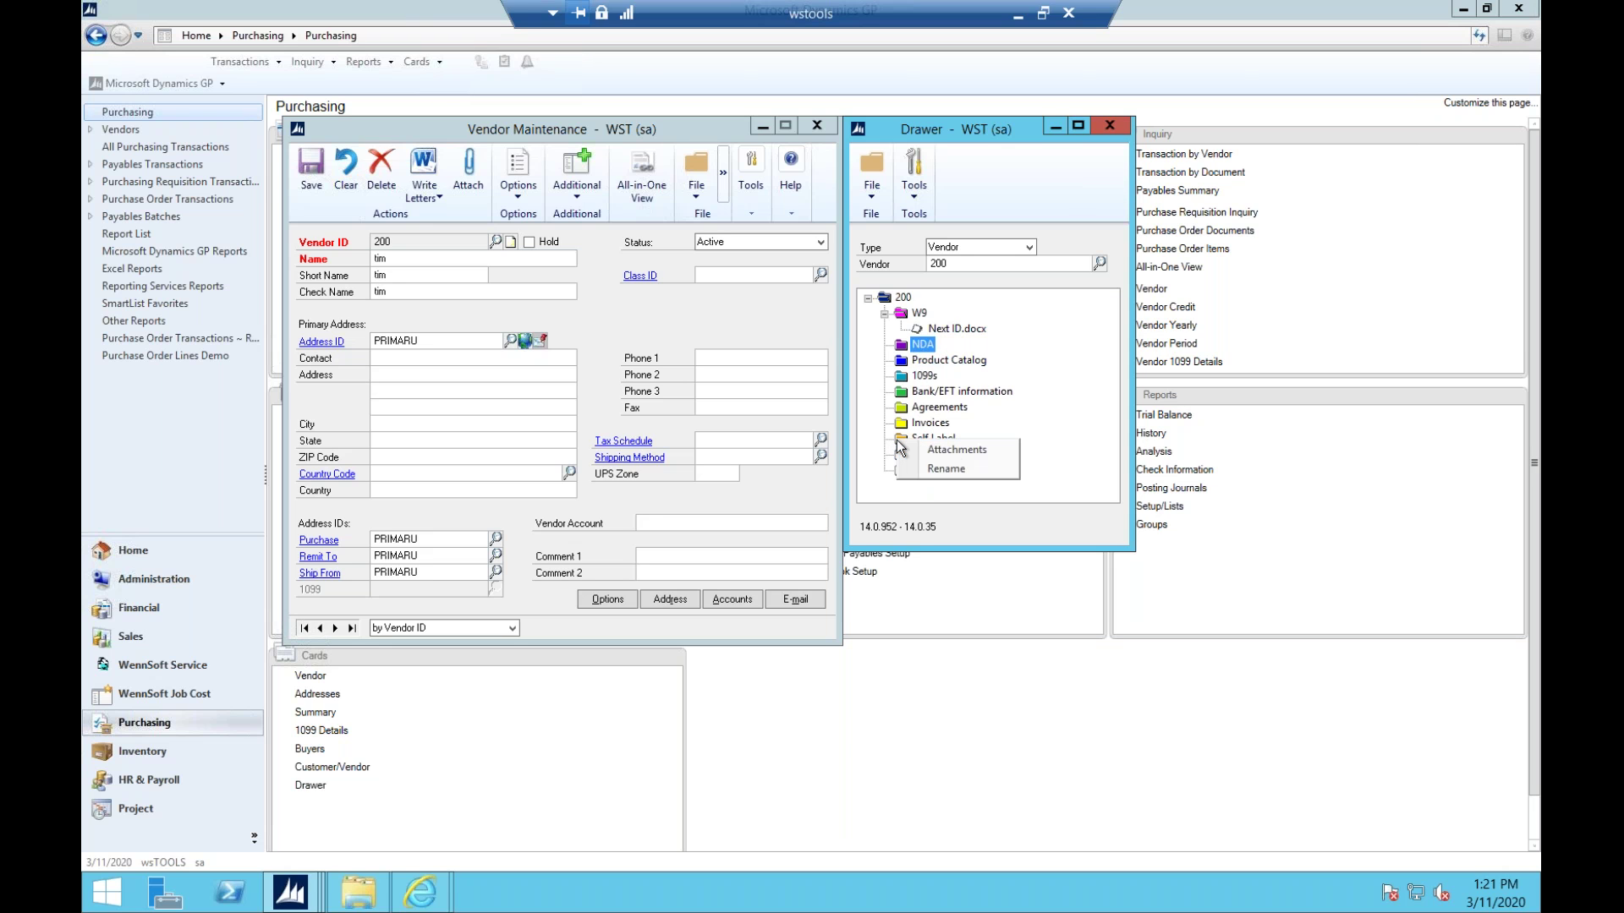
pyautogui.click(961, 470)
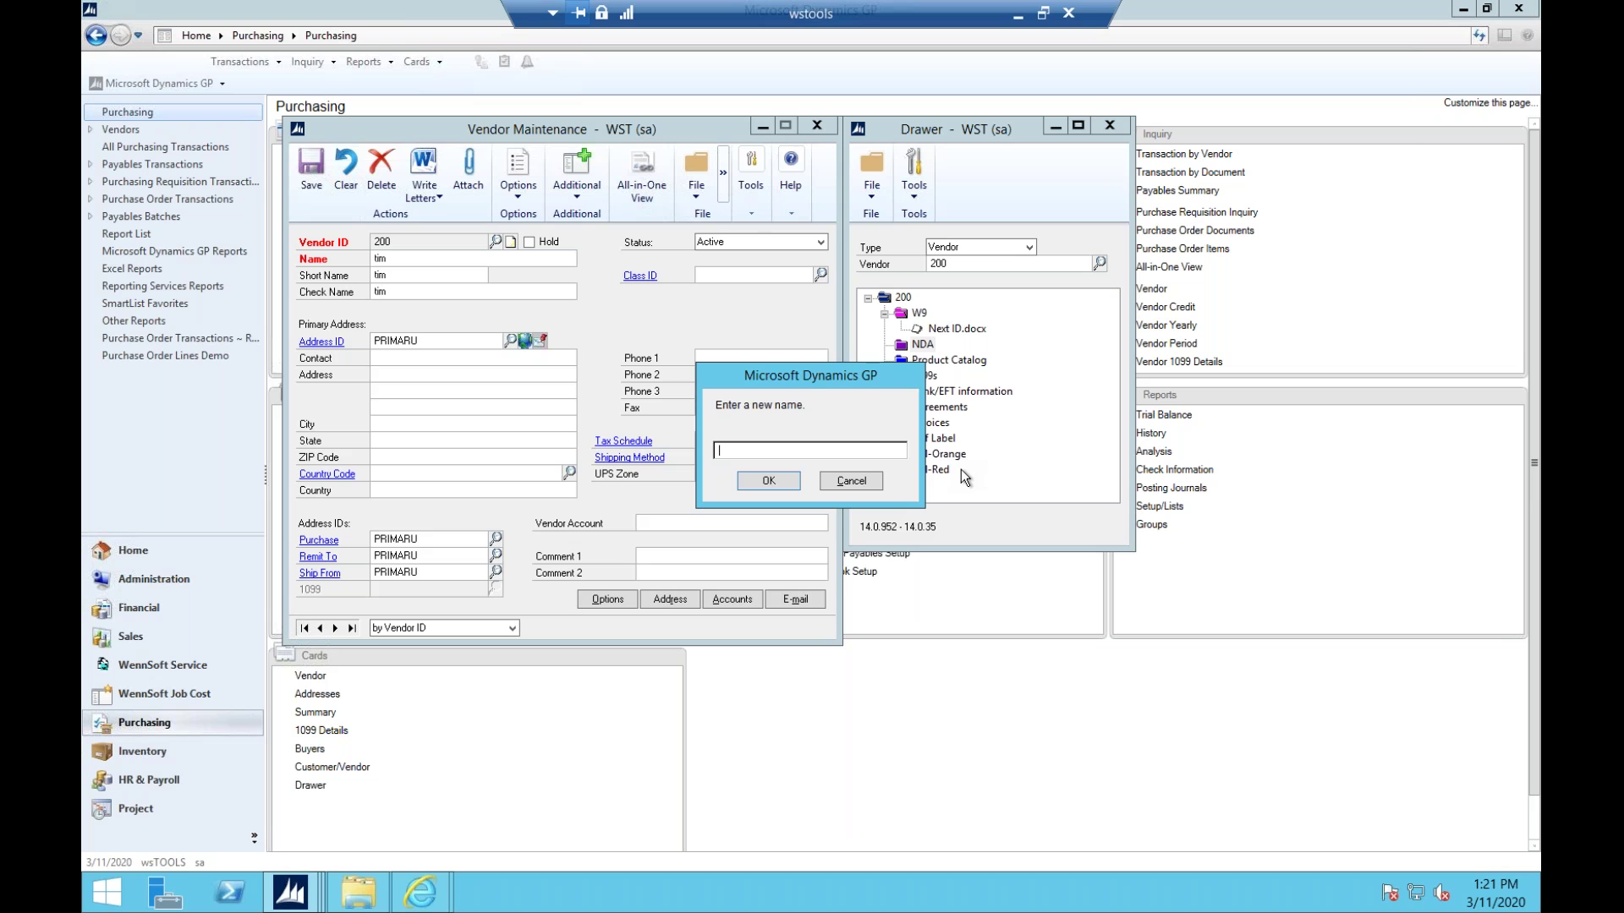
pyautogui.write('change name')
pyautogui.click(753, 477)
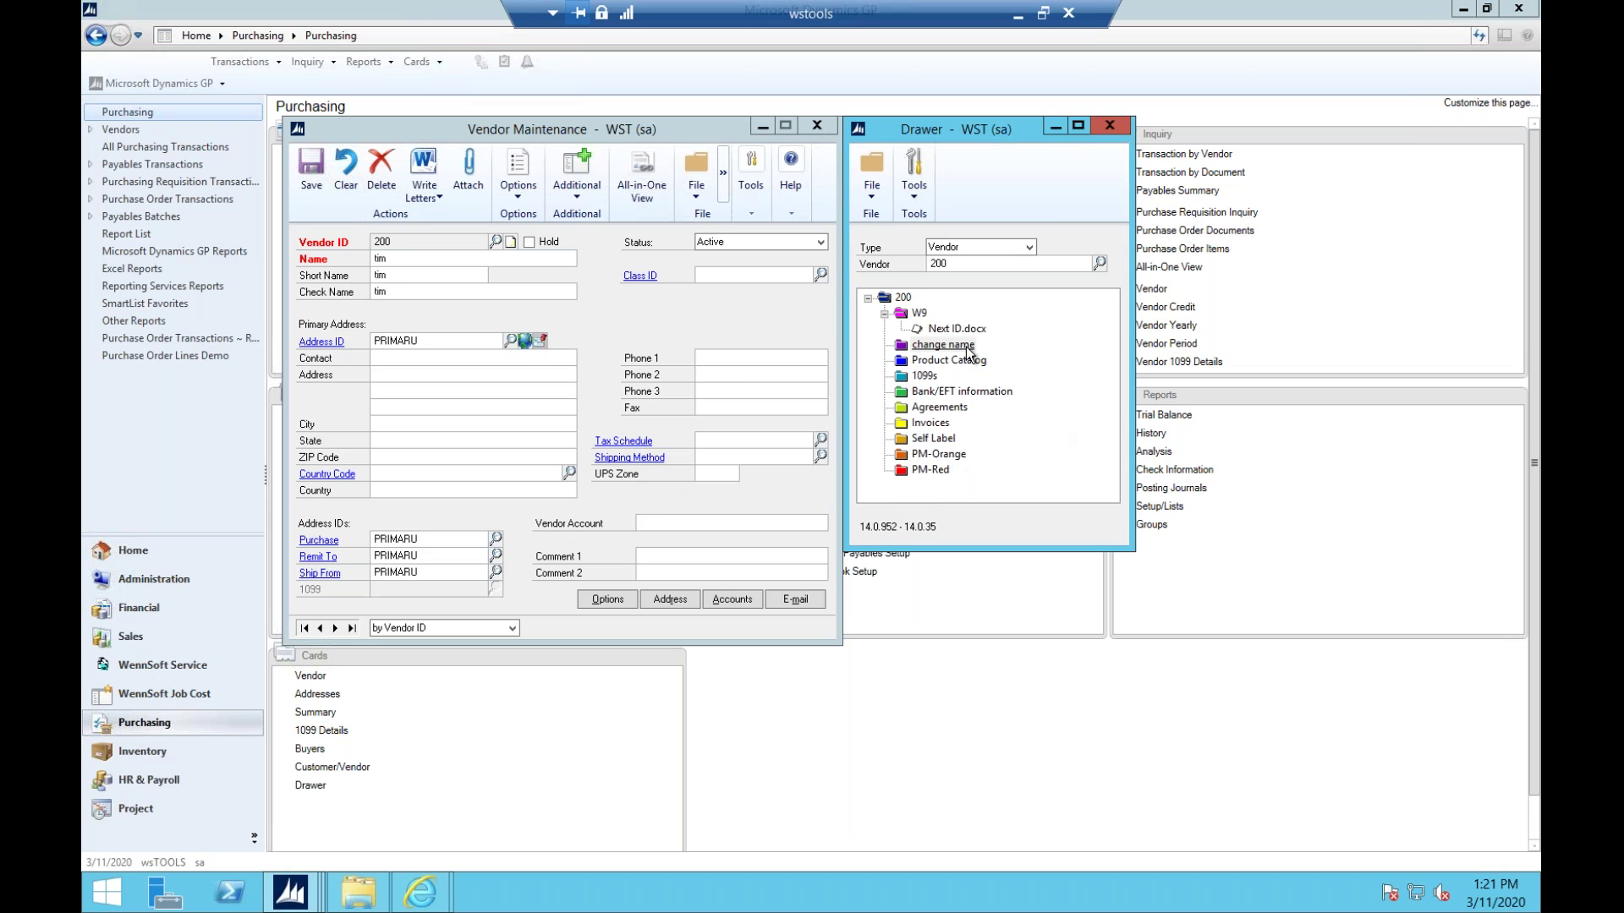